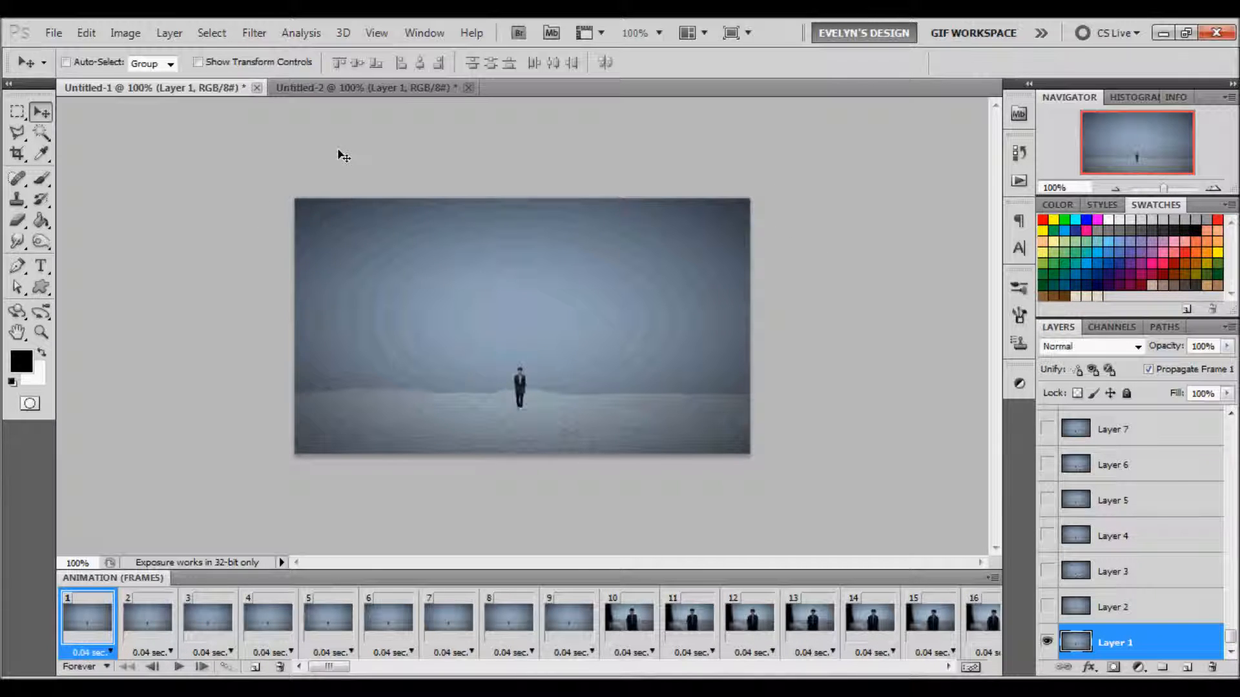
Create a new 500 by 281 pixel document at 72 pixels/inch with a white background, named HyunA JunHyung.
left_click(390, 89)
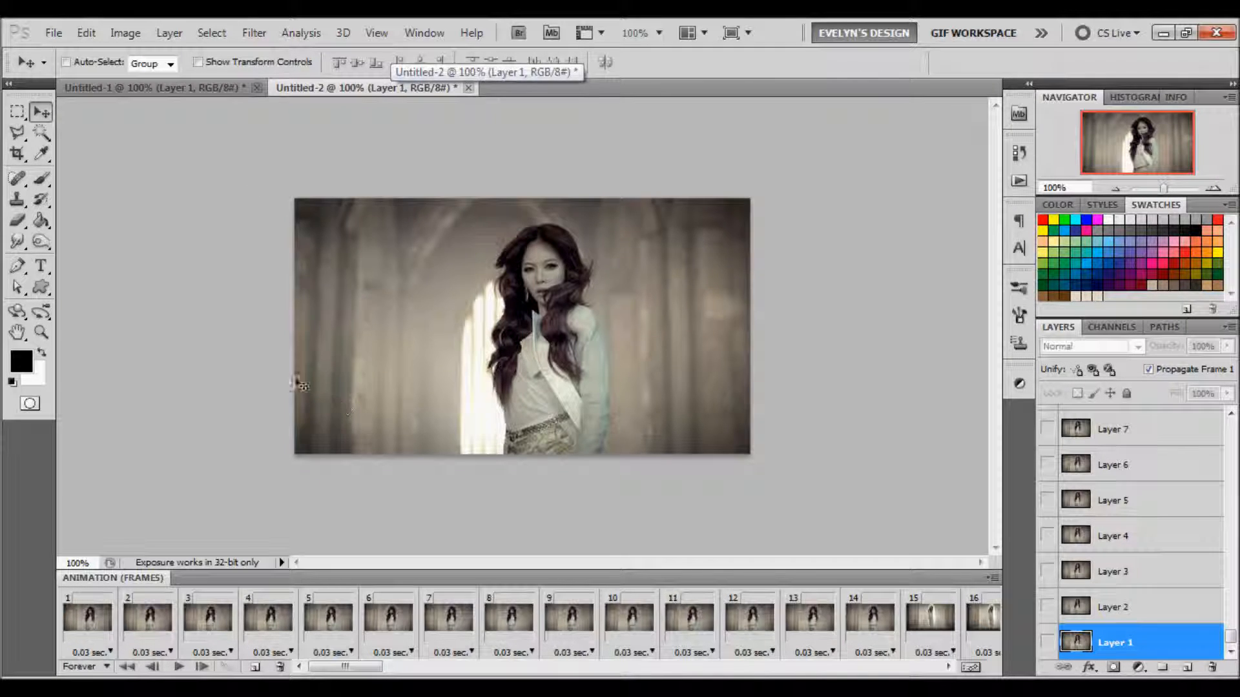
left_click(54, 33)
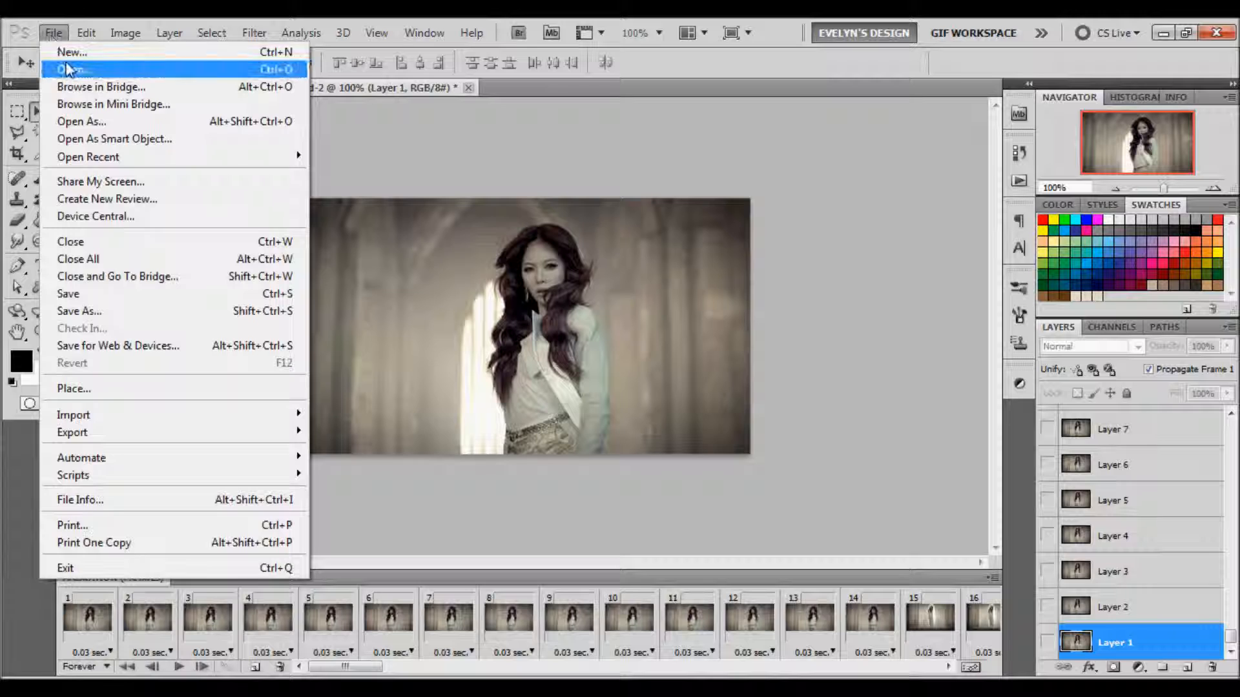
left_click(70, 51)
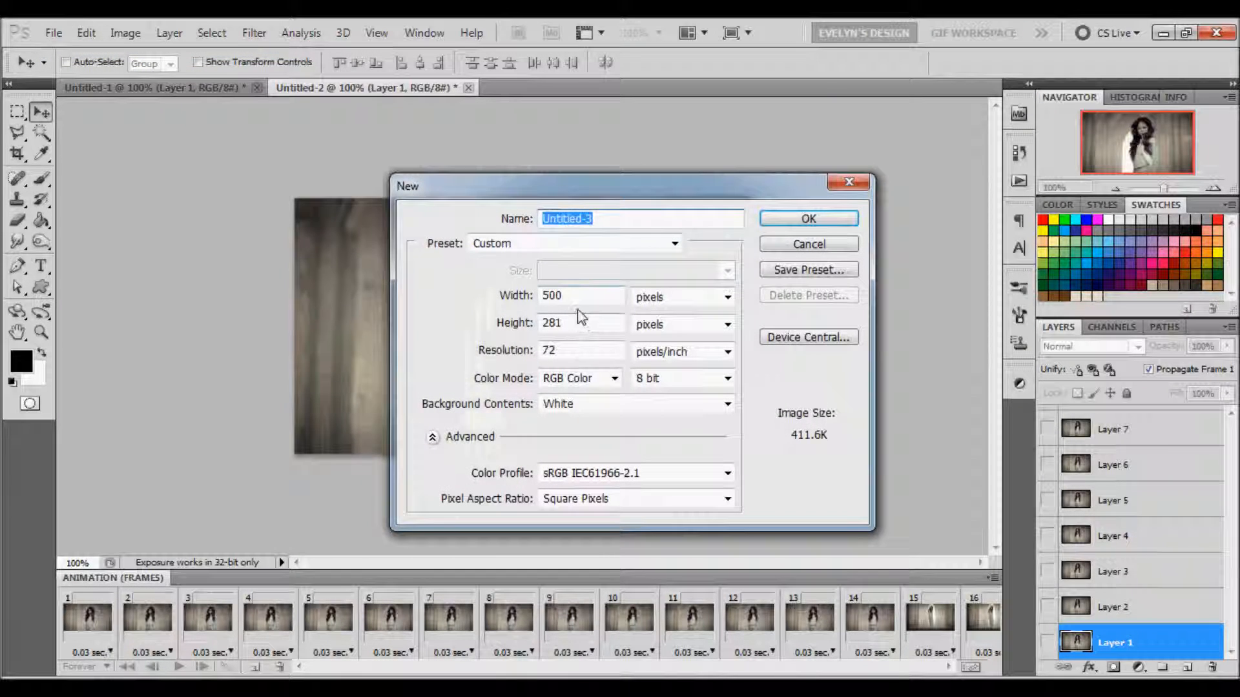
left_click_drag(571, 296, 270, 311)
left_click_drag(619, 218, 425, 251)
type("HyunA Jun")
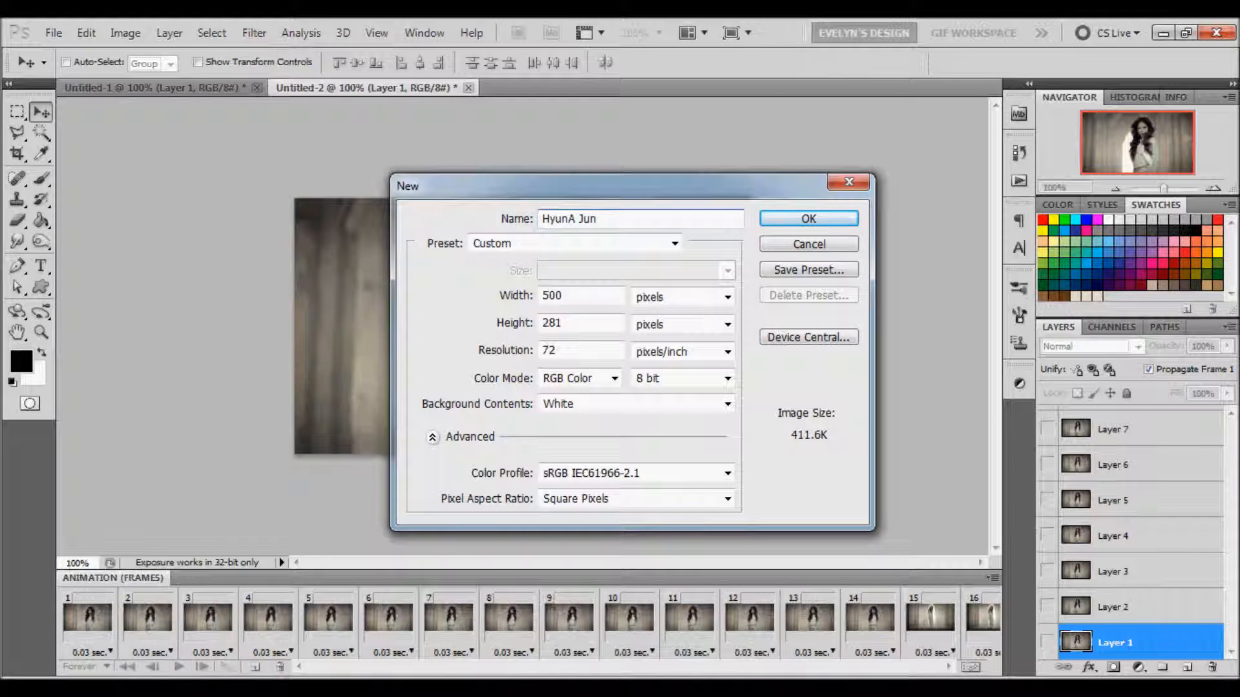
type("Hyung")
key("Return")
Return to the Untitled-1 document and bring its animation frames from frame 10 onward into view.
left_click(304, 91)
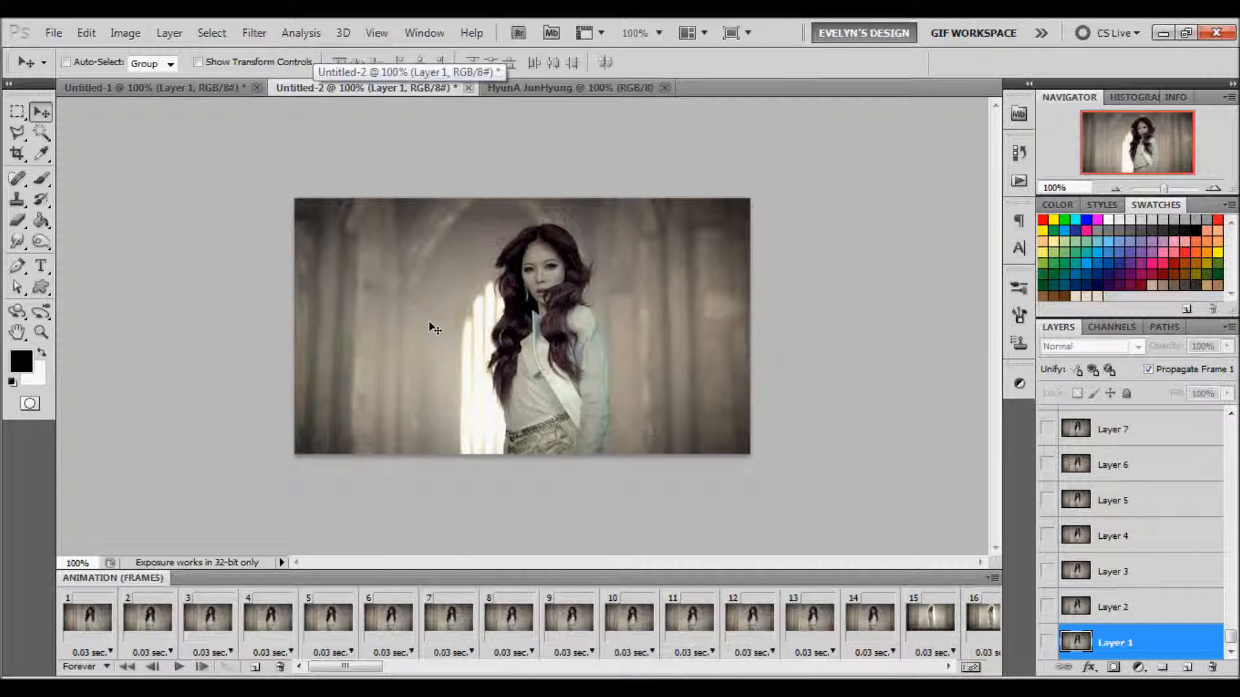
left_click(568, 90)
left_click(200, 87)
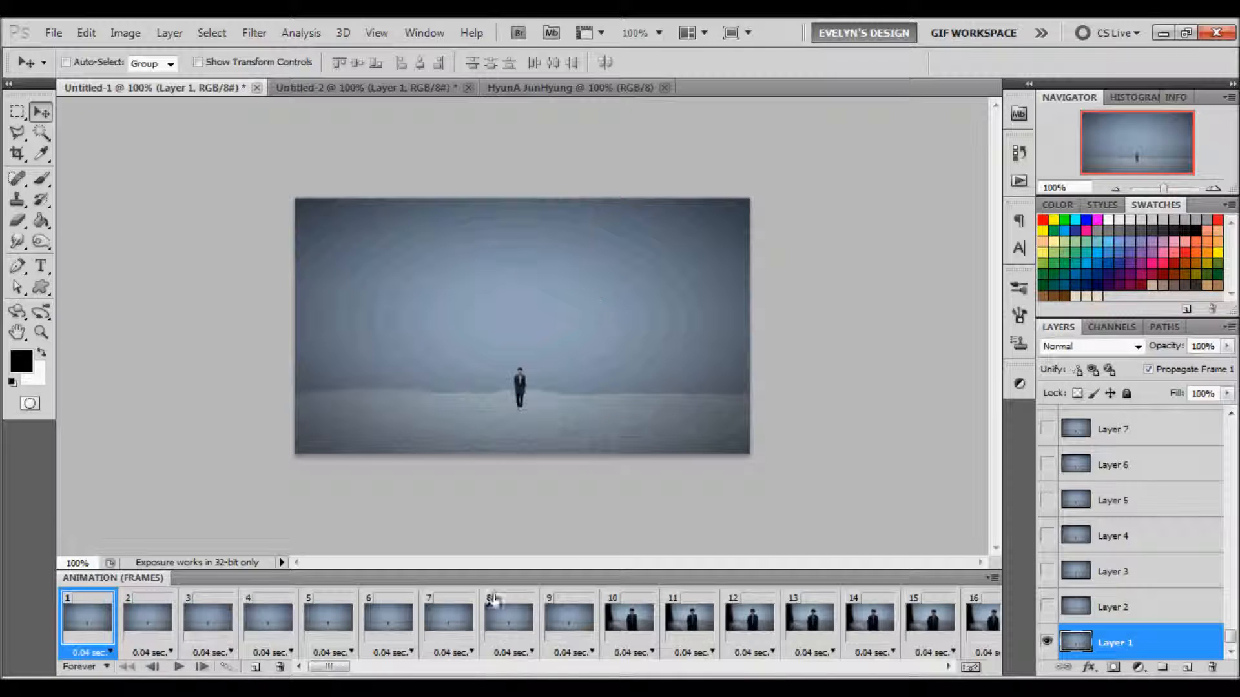
left_click_drag(328, 667, 344, 674)
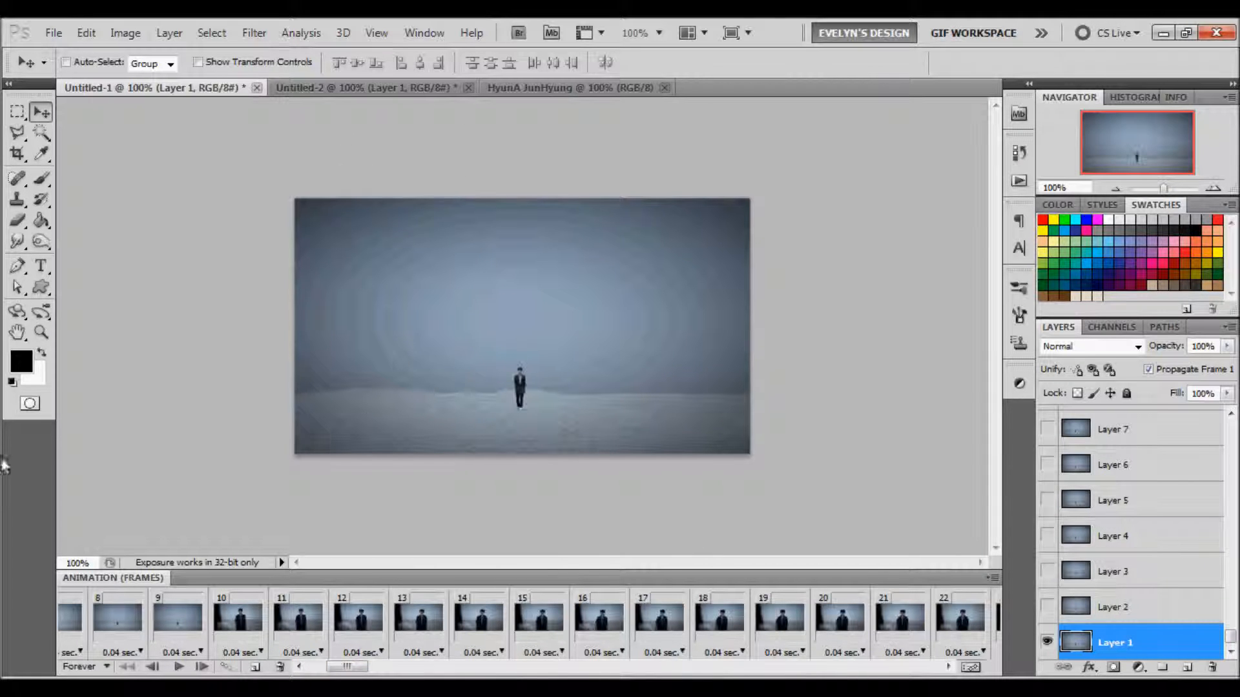
left_click(425, 33)
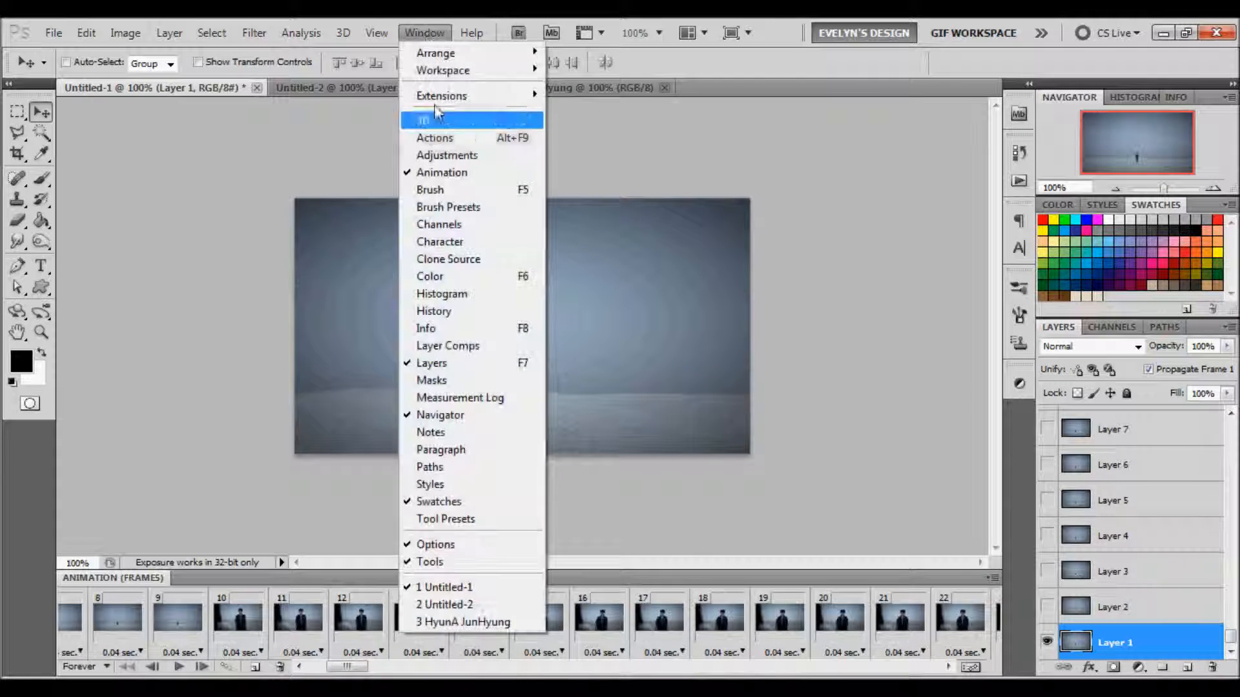
left_click(431, 173)
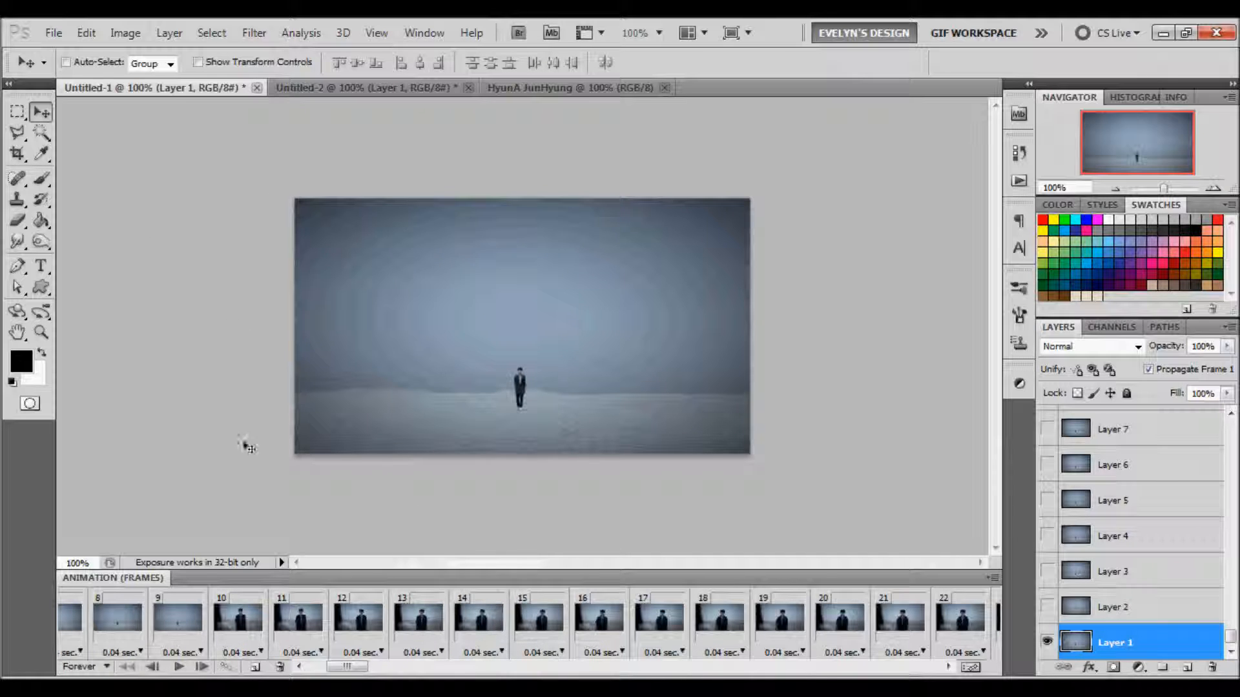
Select every third frame from 10 to 22 in Untitled-1 (10, 13, 16, 19, 22) and copy the frames.
left_click(240, 623)
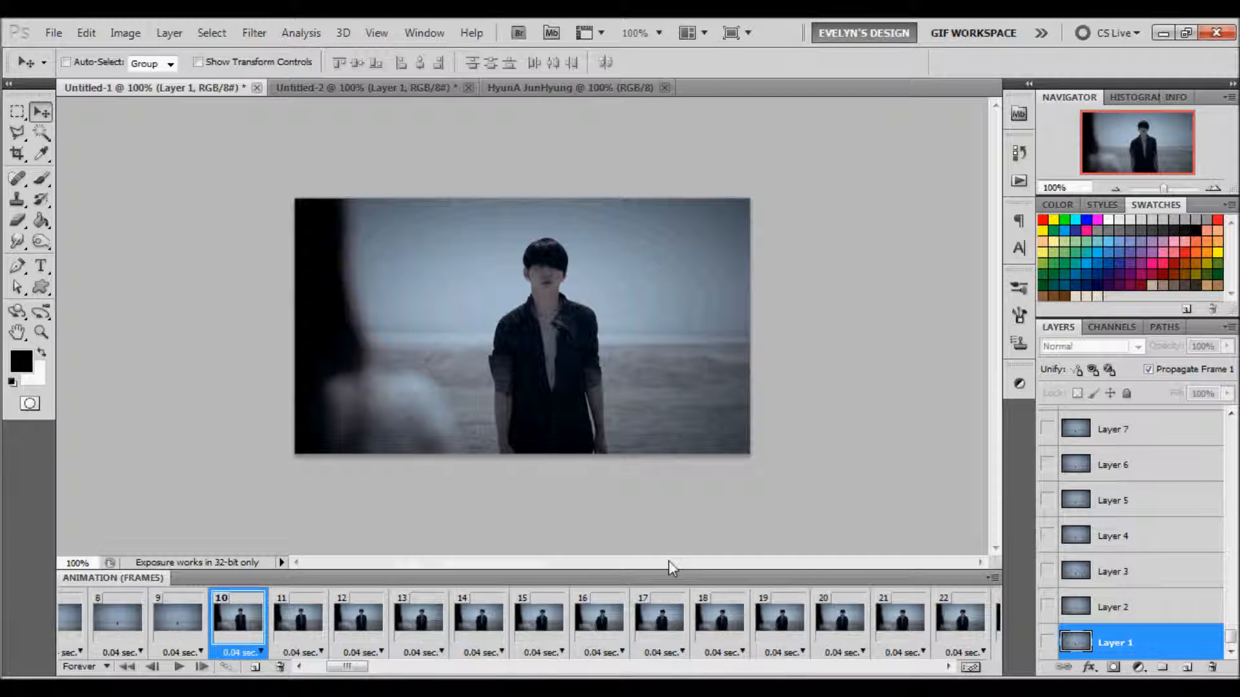
left_click_drag(326, 665, 302, 675)
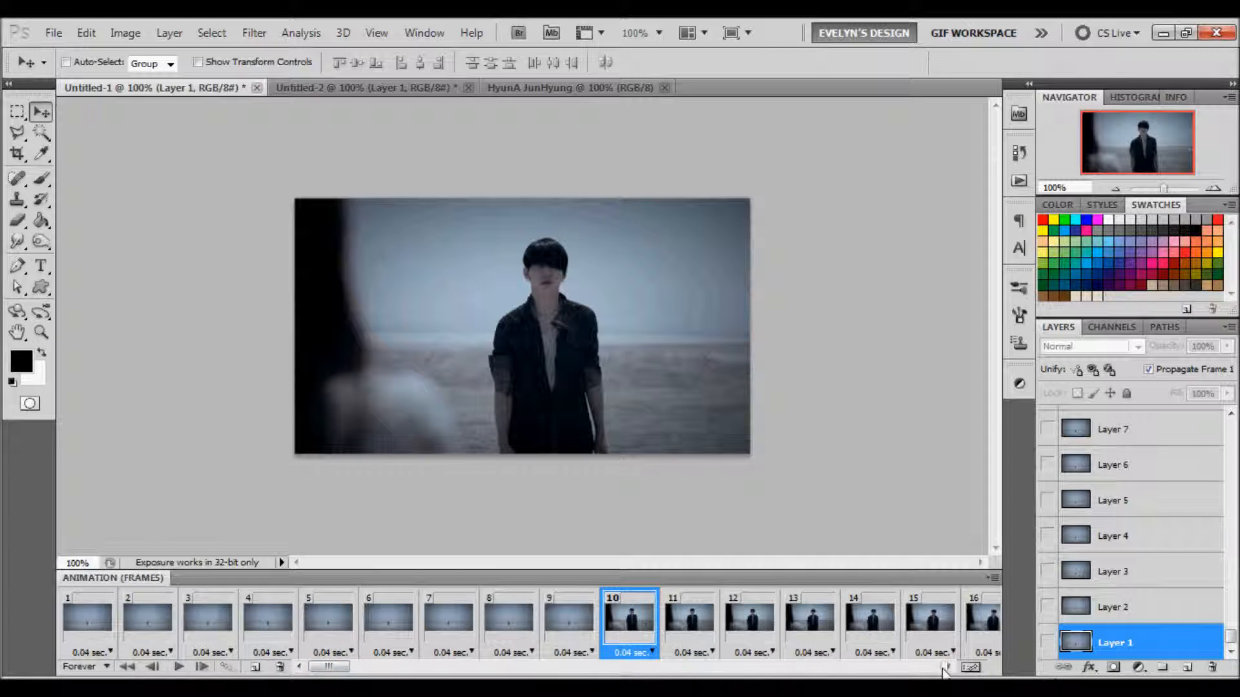
left_click_drag(943, 669, 945, 669)
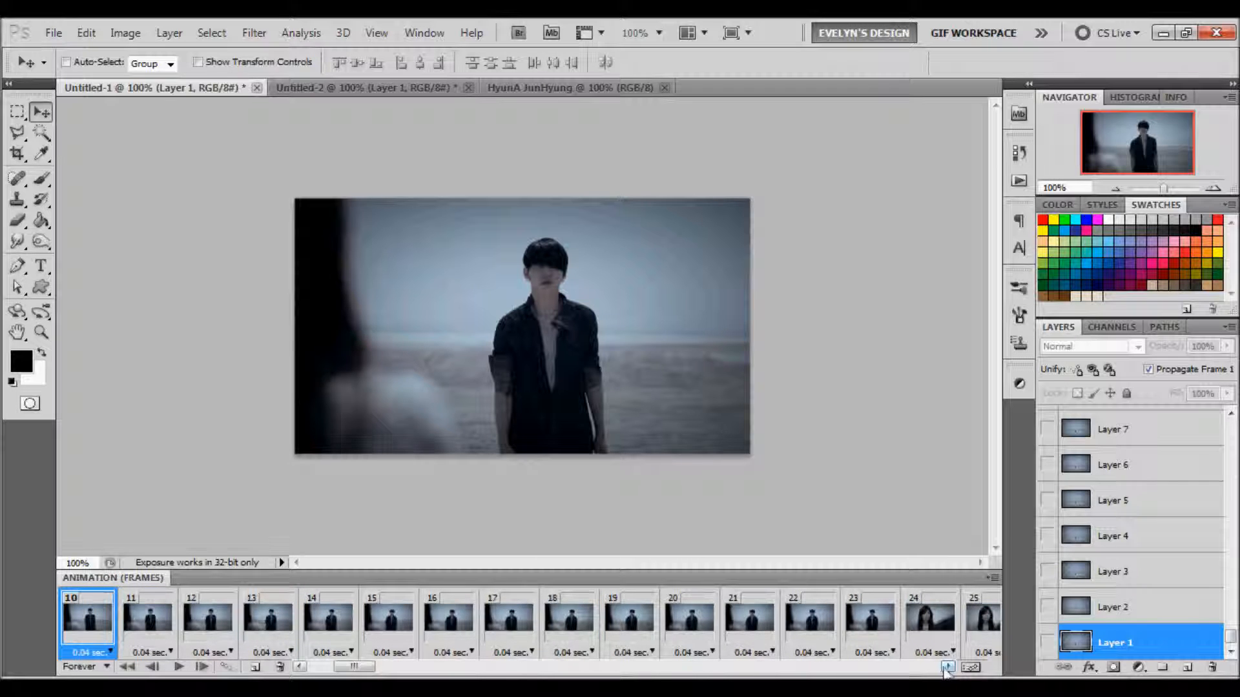
left_click(270, 631, "ctrl")
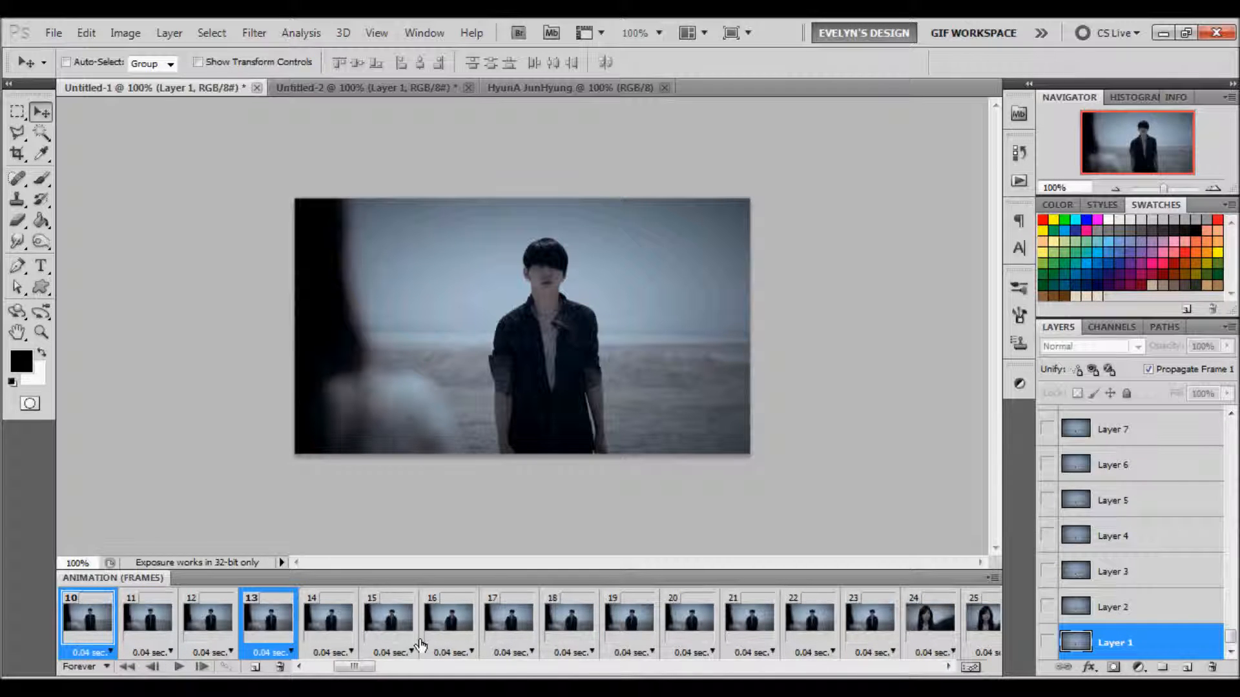
left_click(454, 638, "ctrl")
left_click(566, 637, "ctrl")
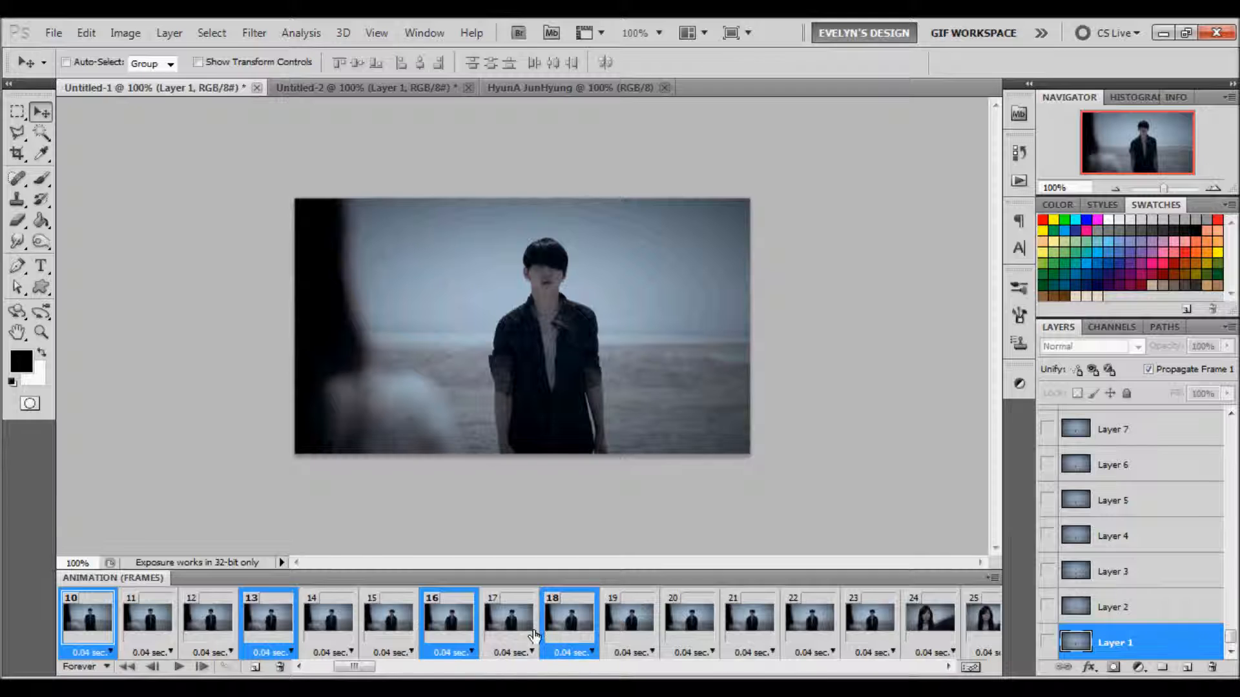
left_click(570, 621, "ctrl")
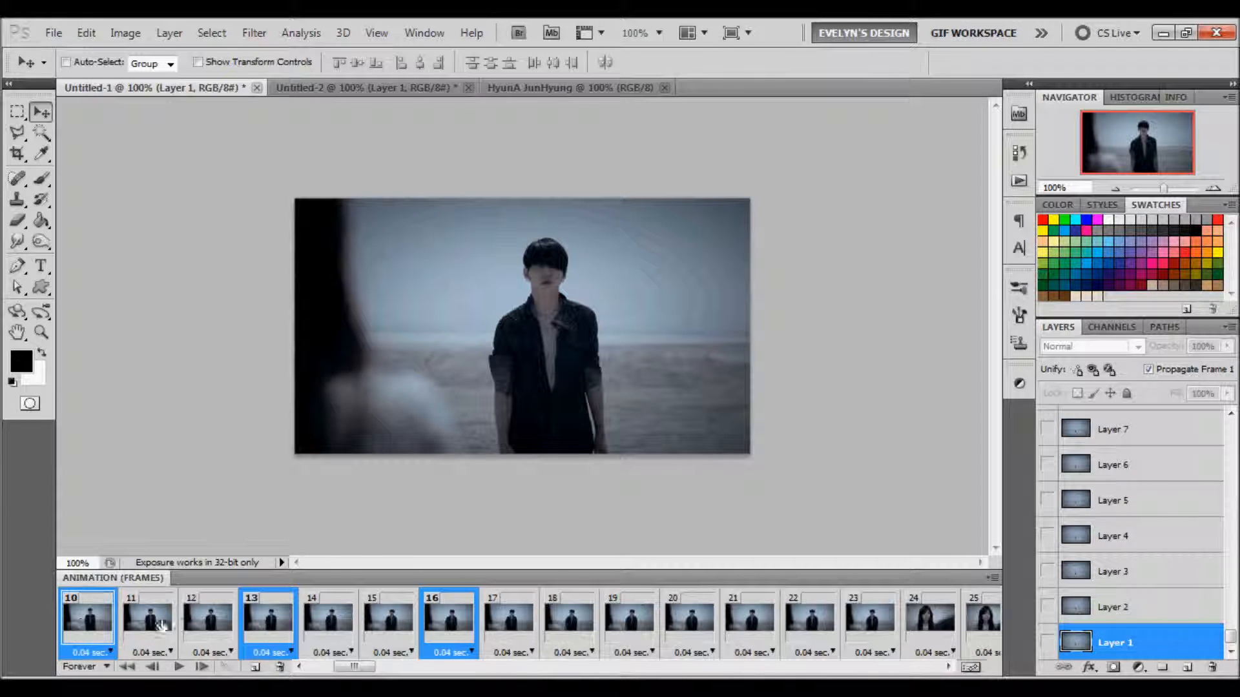
left_click(619, 636, "ctrl")
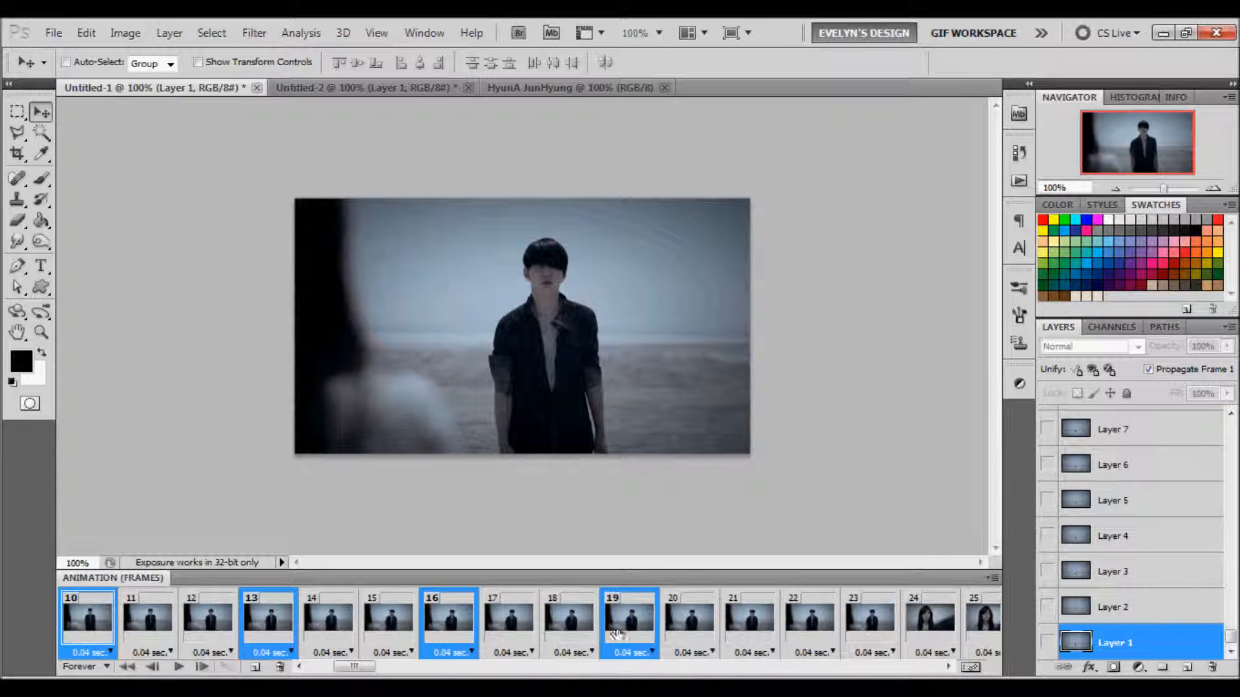
left_click(804, 636, "ctrl")
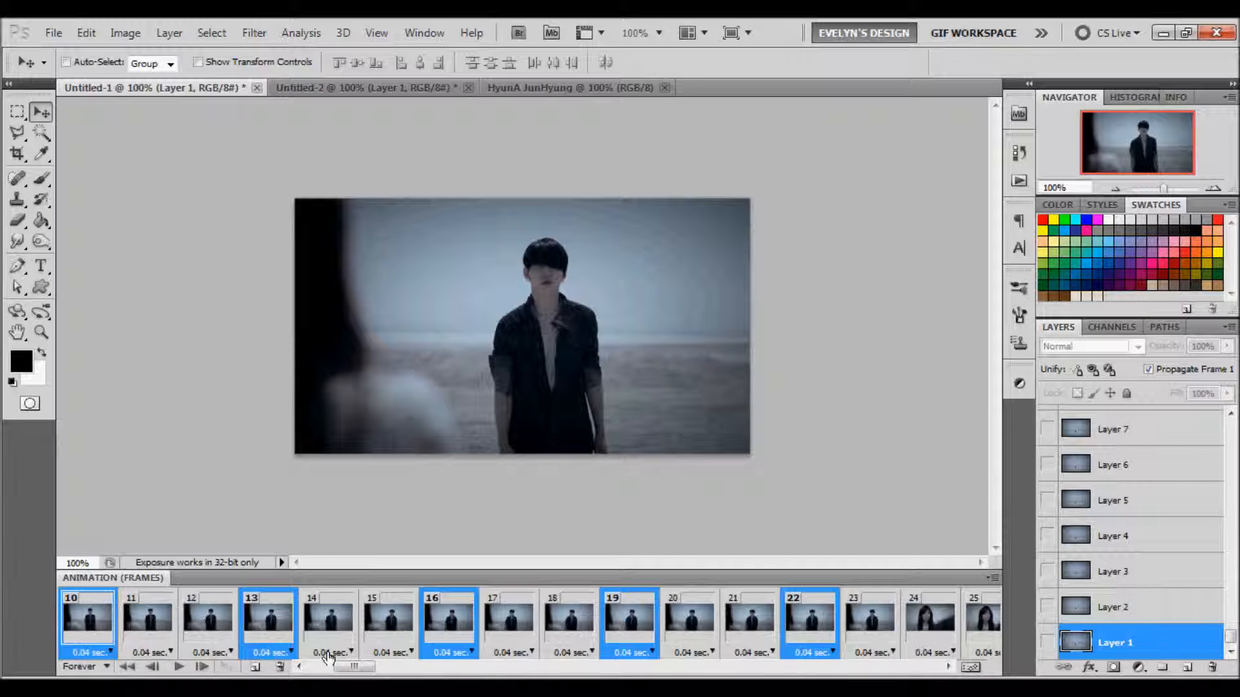
left_click(993, 579)
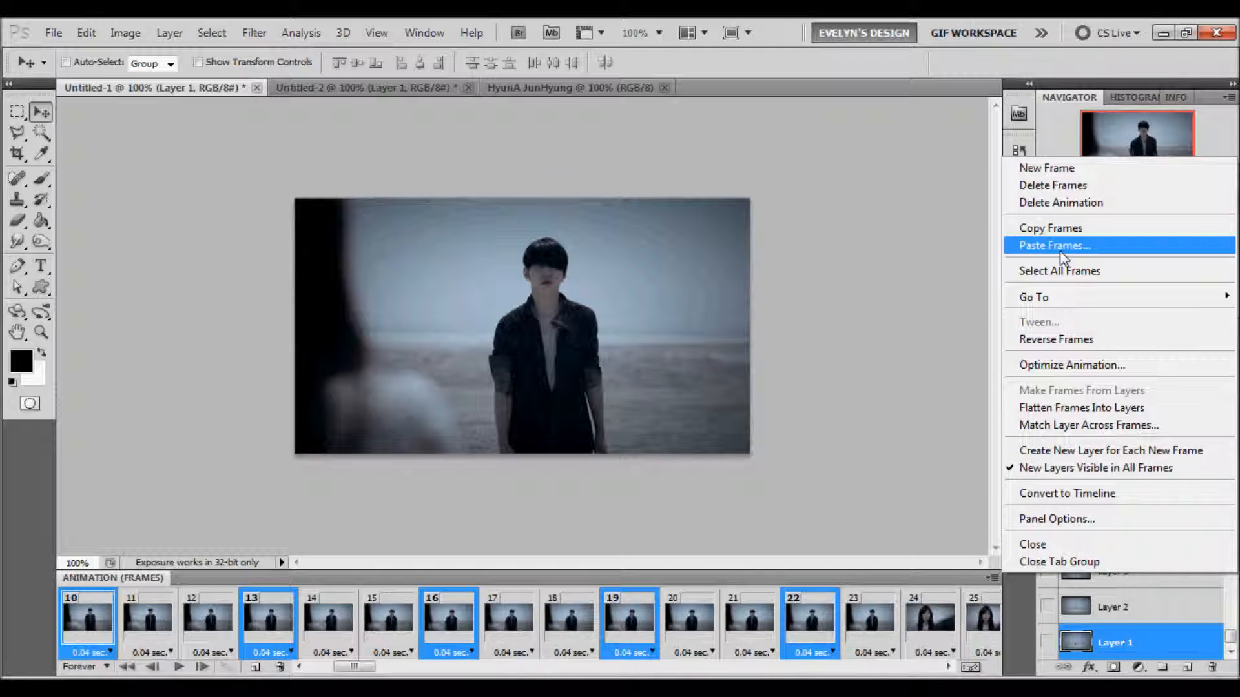
left_click(1059, 228)
Paste the copied frames into the HyunA JunHyung document using Paste After Selection.
left_click(568, 91)
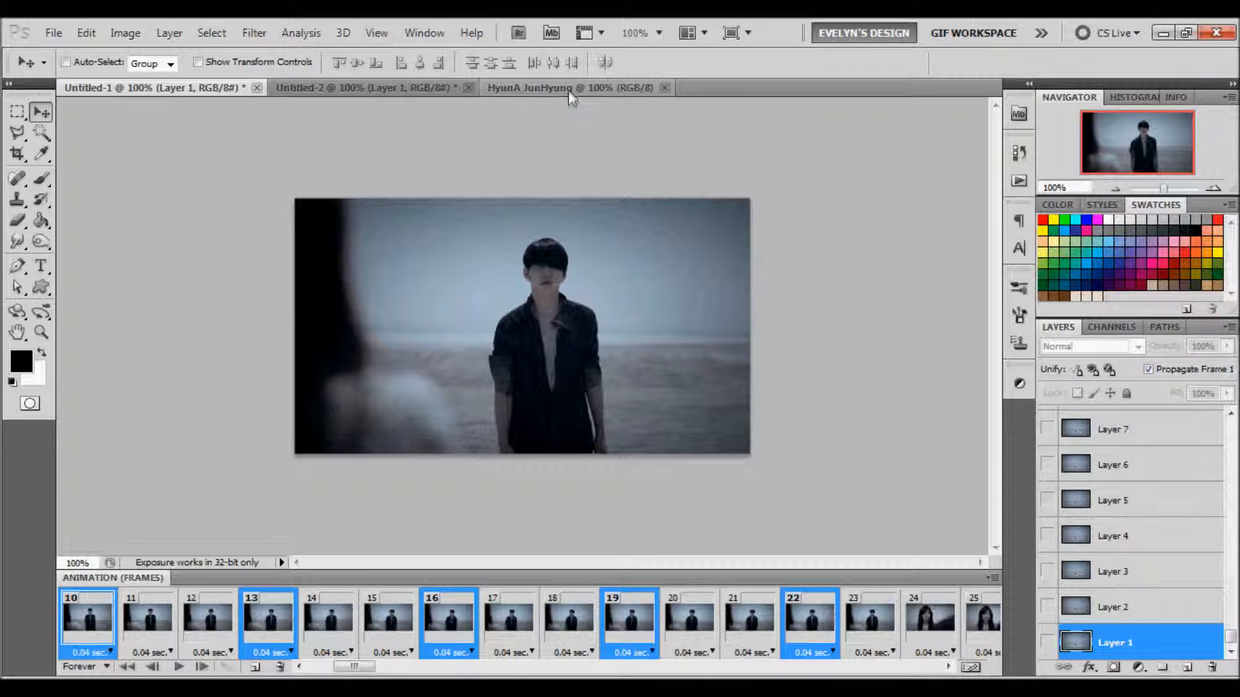
left_click(993, 578)
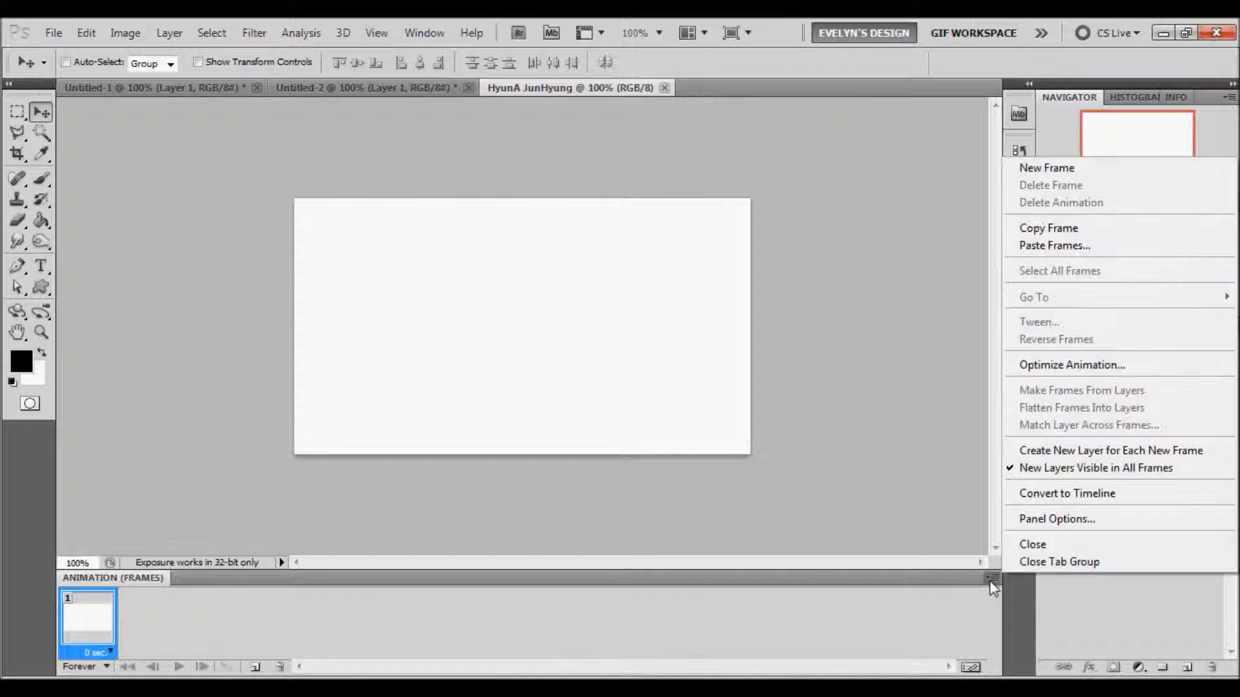
left_click(1085, 258)
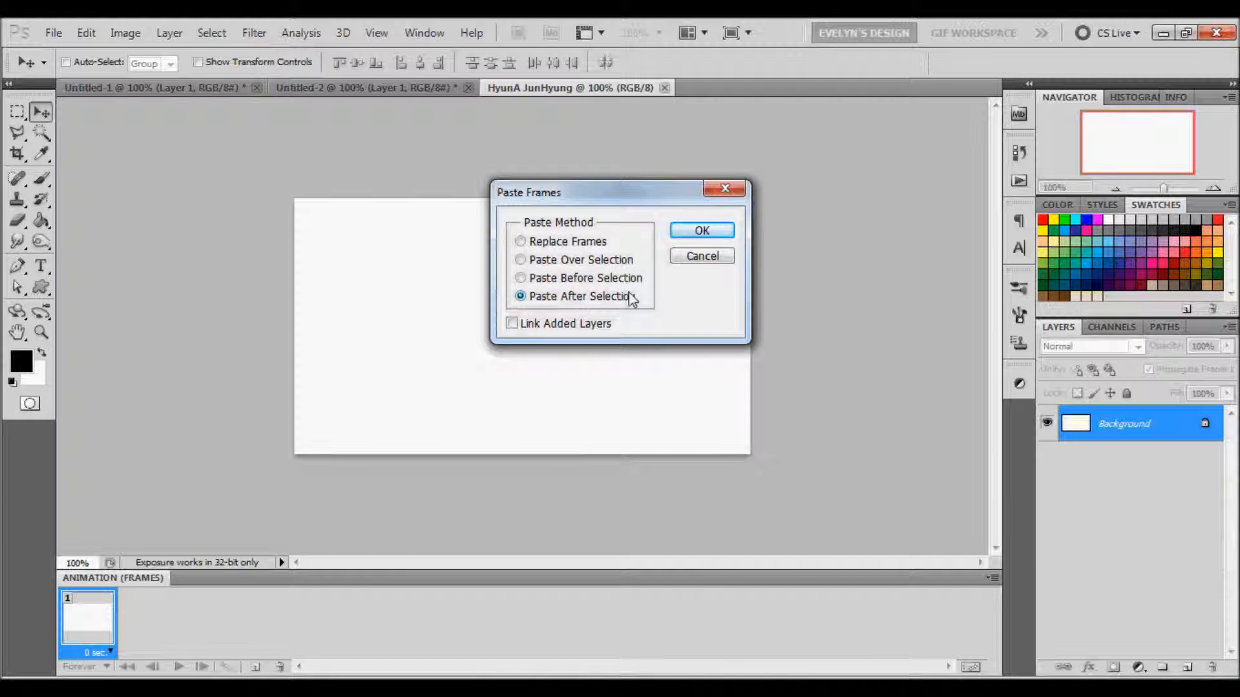
left_click(726, 231)
Delete the blank first frame and its Background layer, and make the last frame and Layer 22 active.
left_click(109, 607)
left_click_drag(108, 607, 279, 667)
left_click_drag(1141, 594, 1211, 667)
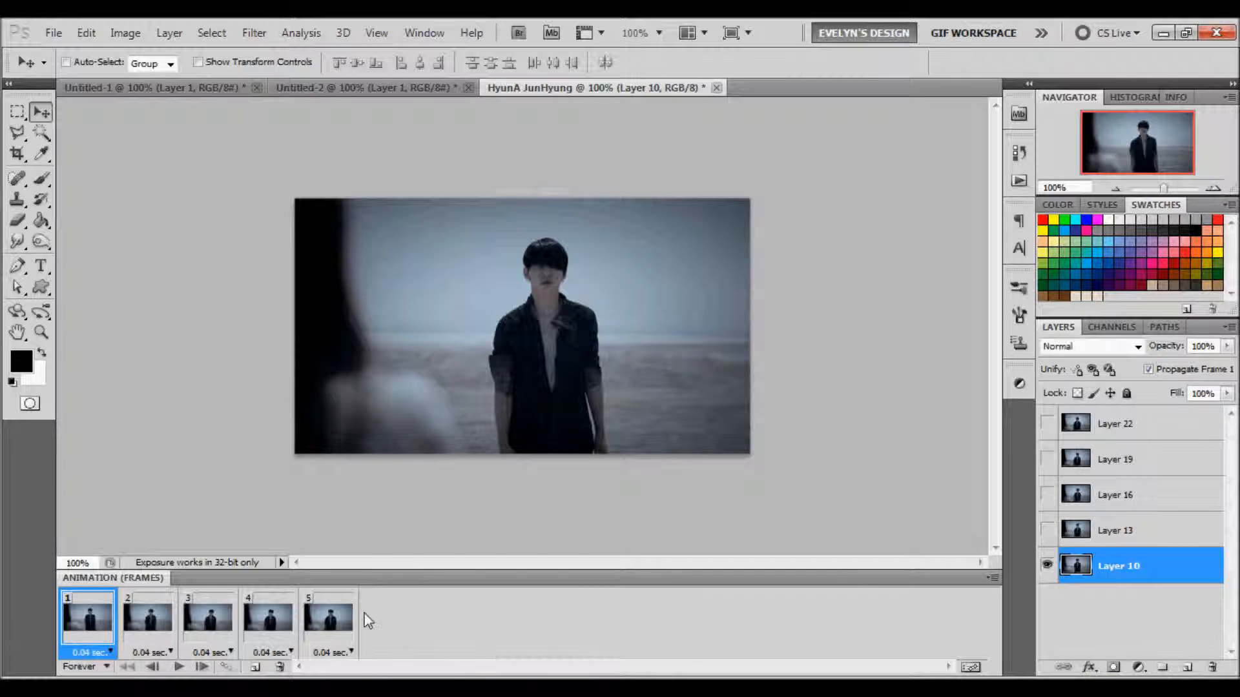
left_click(345, 619)
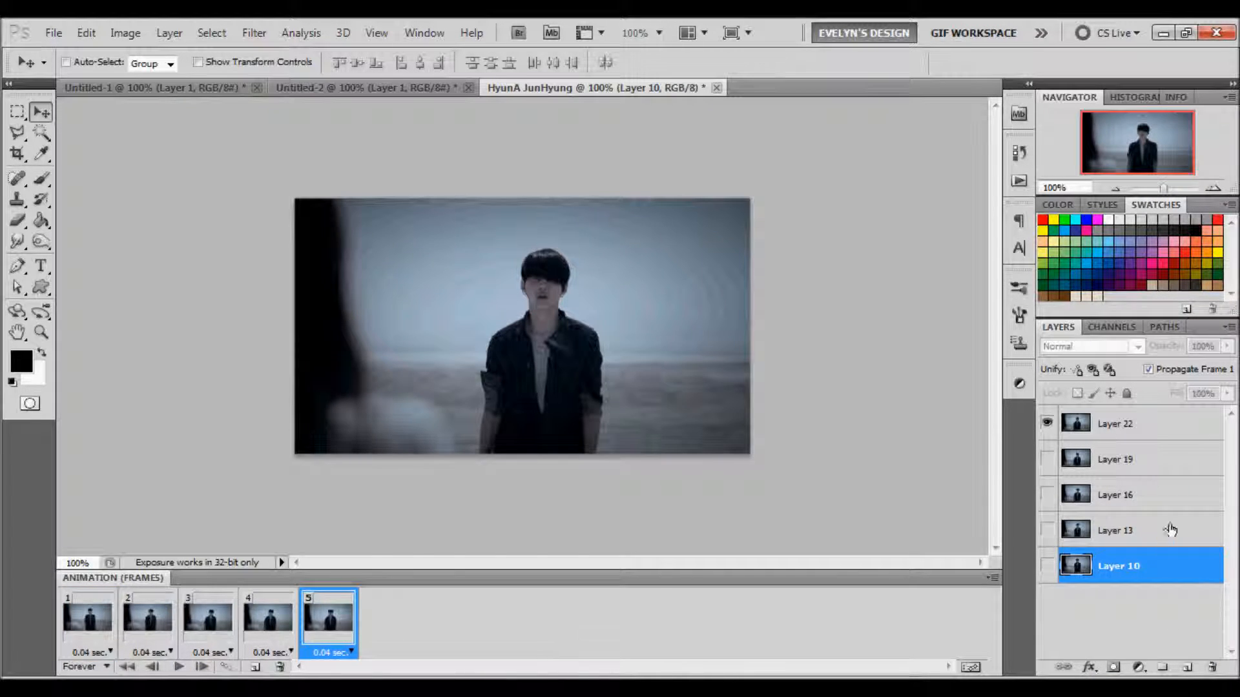
left_click(1143, 432)
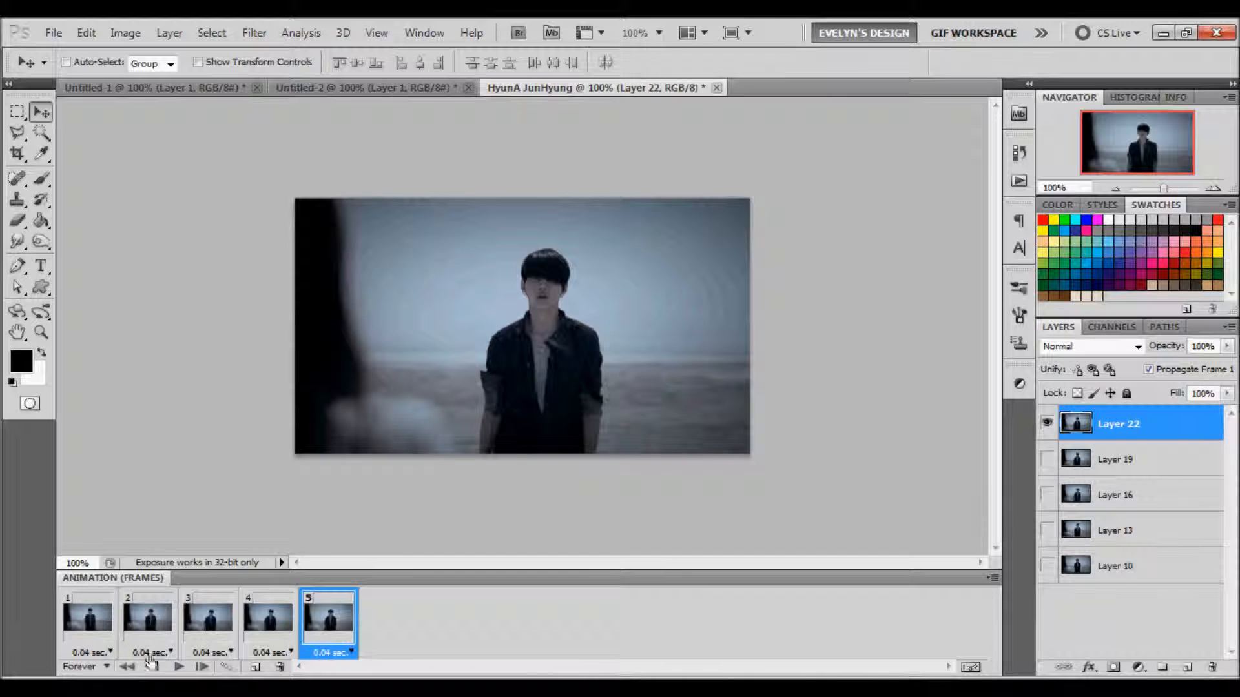
In Untitled-2, select every third frame from 1 to 13 (1, 4, 7, 10, 13) and copy the frames.
left_click(350, 83)
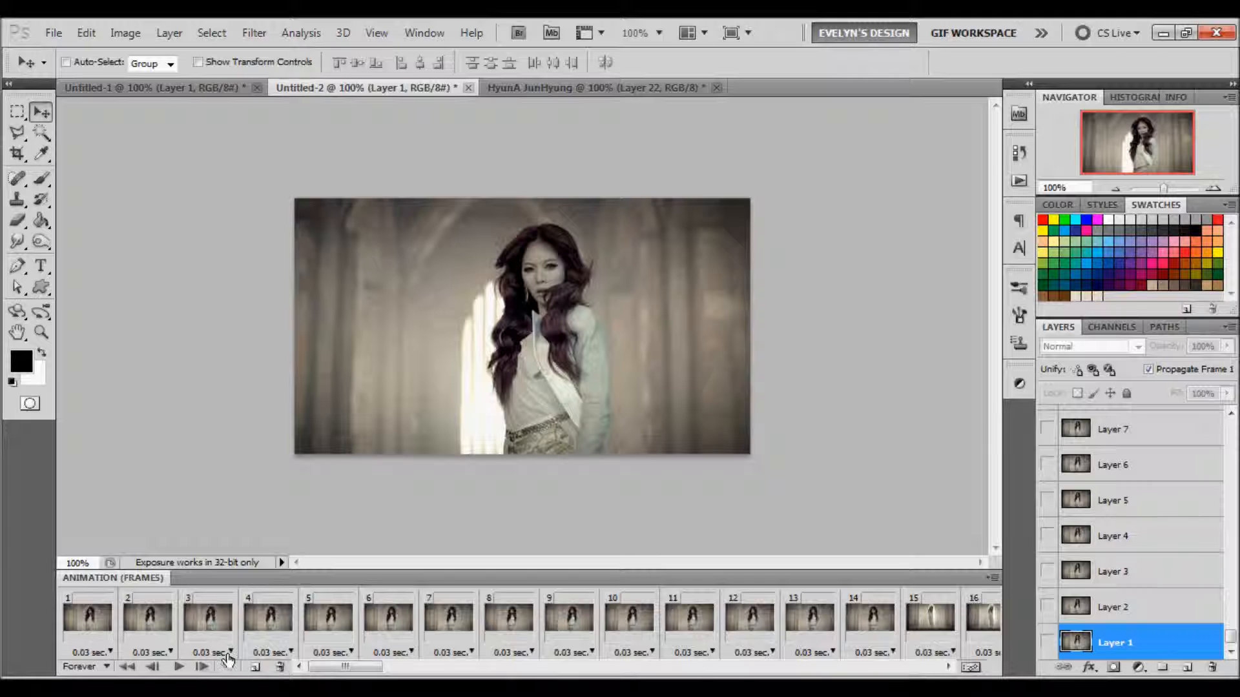
left_click(77, 635)
left_click(261, 630, "ctrl")
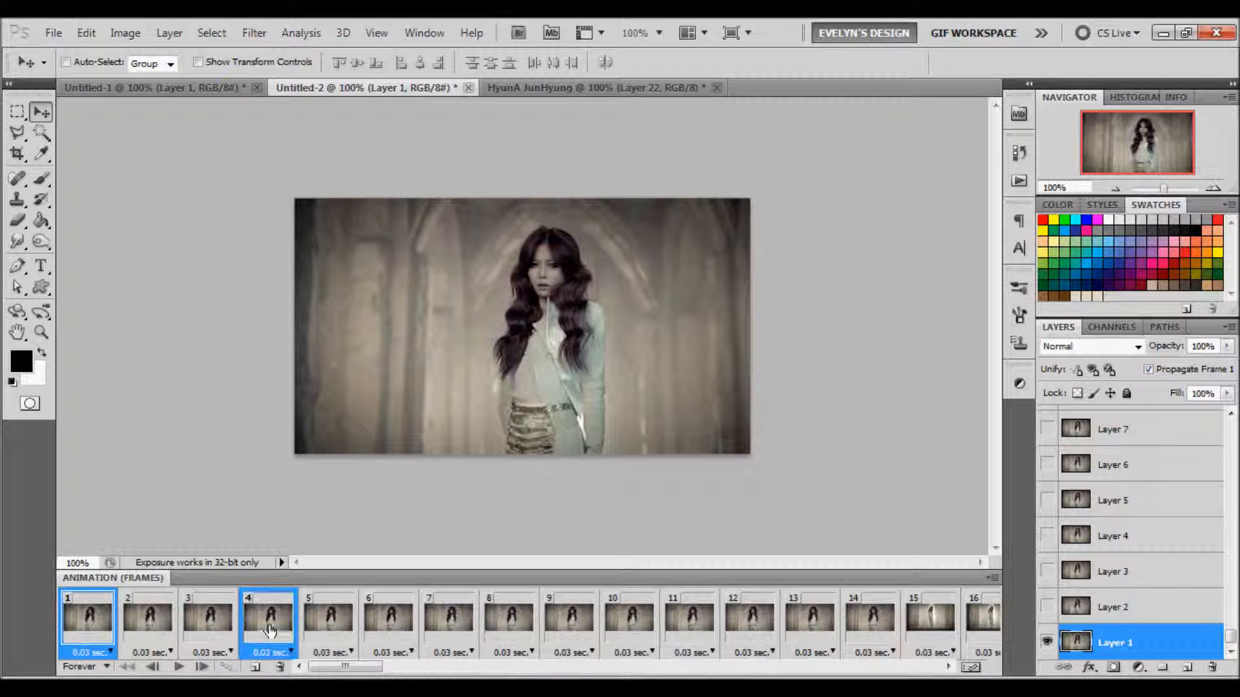
left_click(464, 634, "ctrl")
left_click(607, 629, "ctrl")
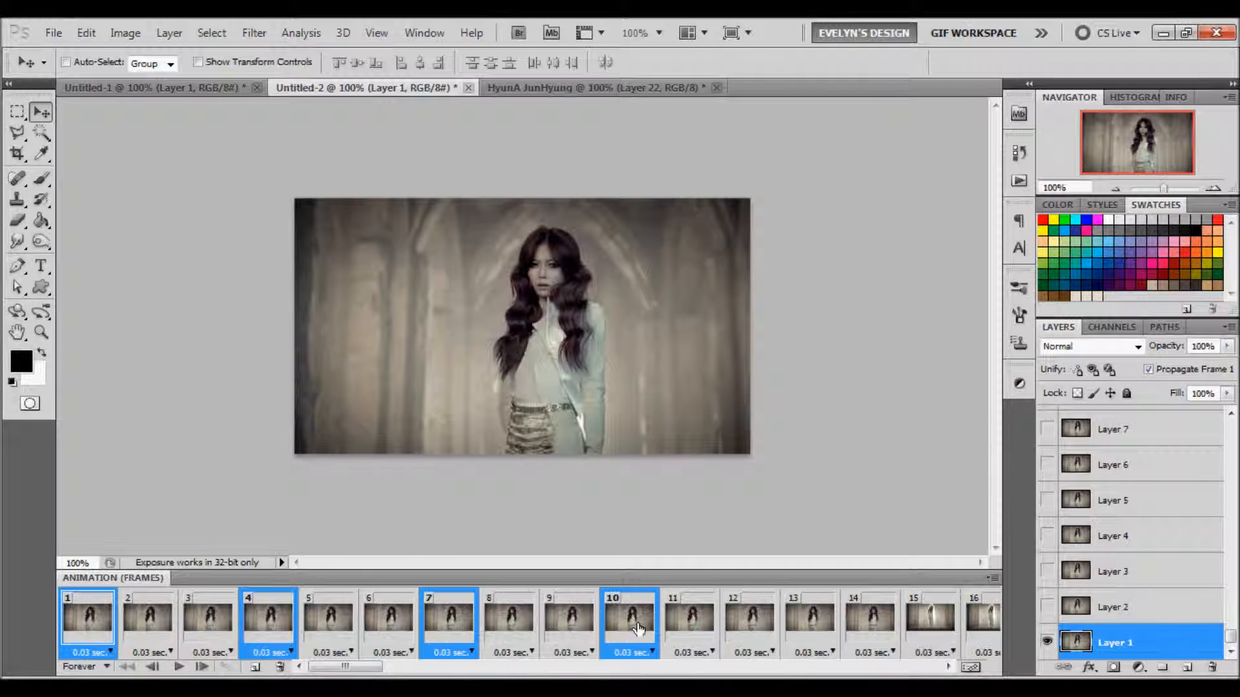
left_click(801, 637, "ctrl")
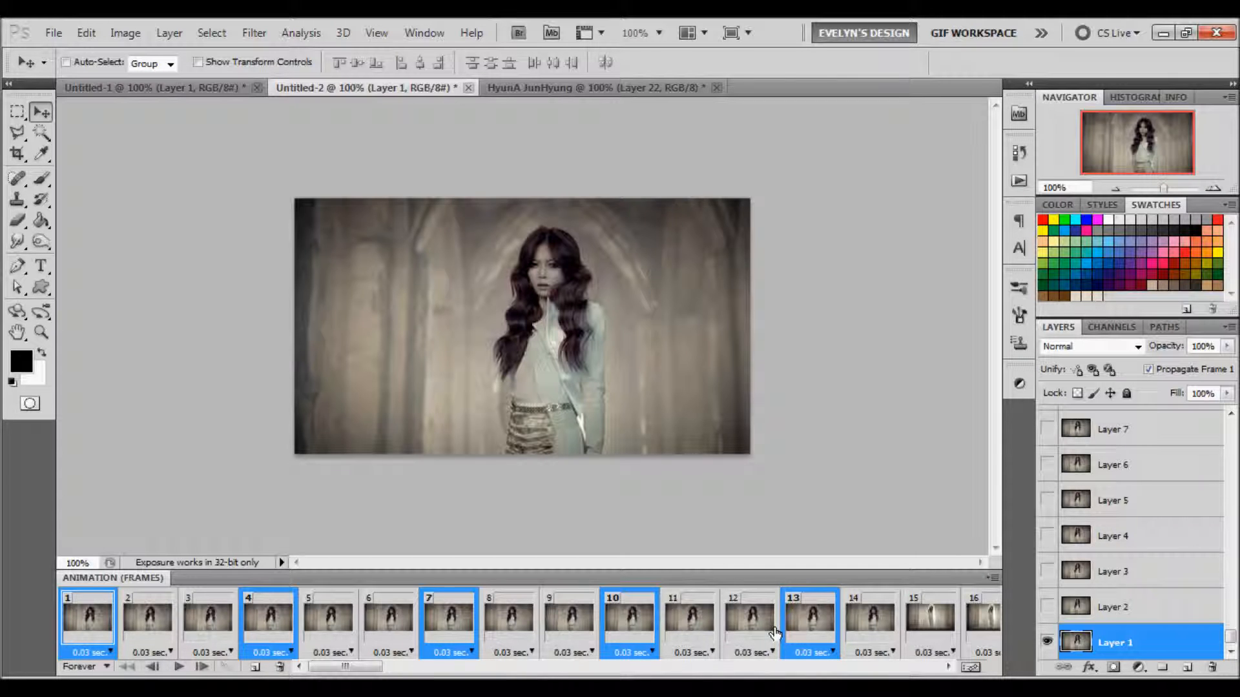
left_click(994, 576)
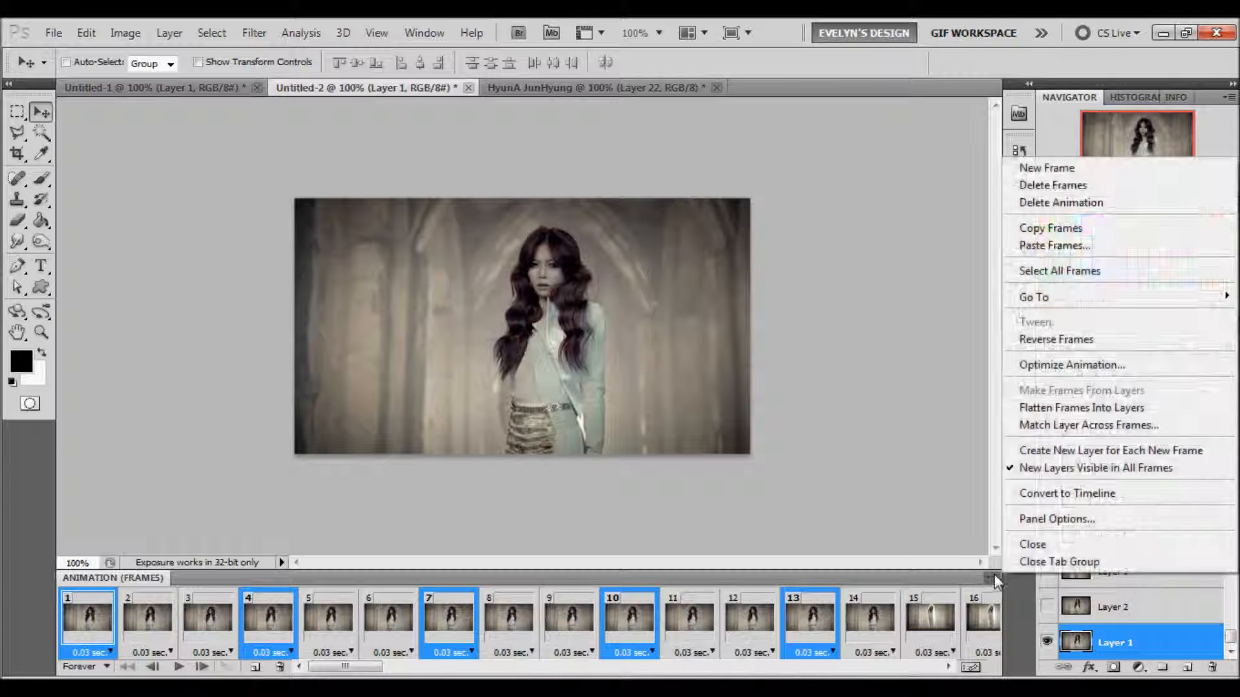
left_click(1076, 229)
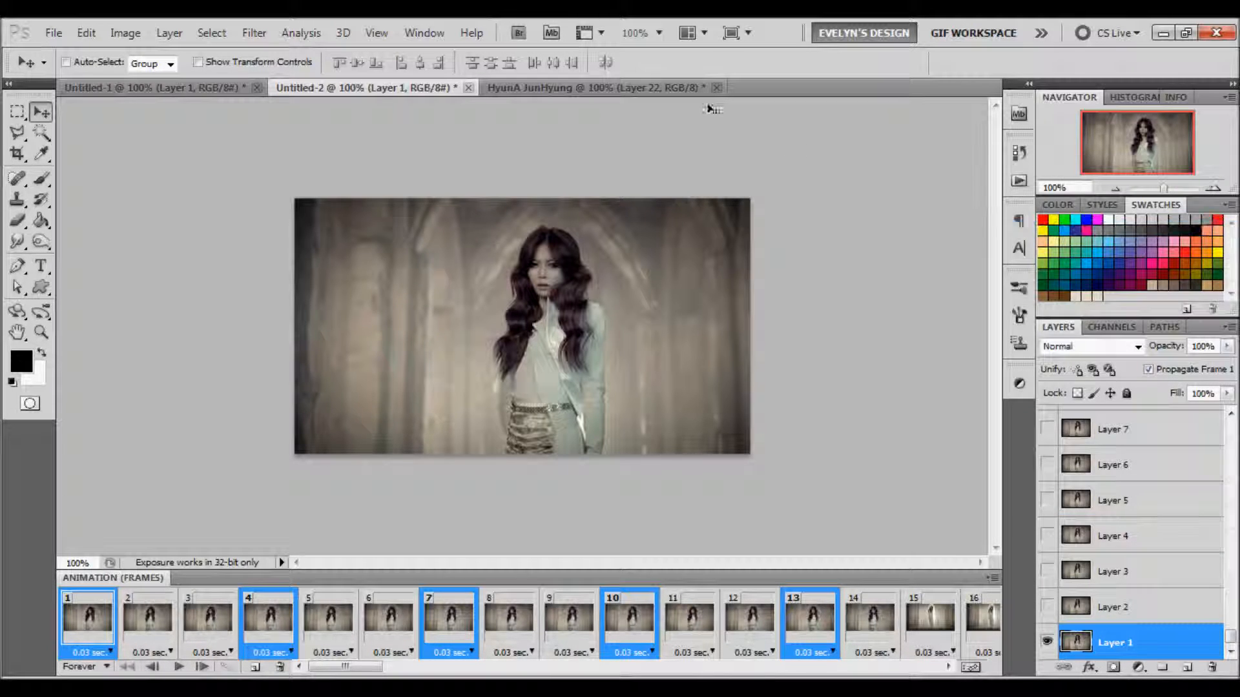
Paste the copied frames after frame 5 in the HyunA JunHyung document and select frame 6.
left_click(686, 90)
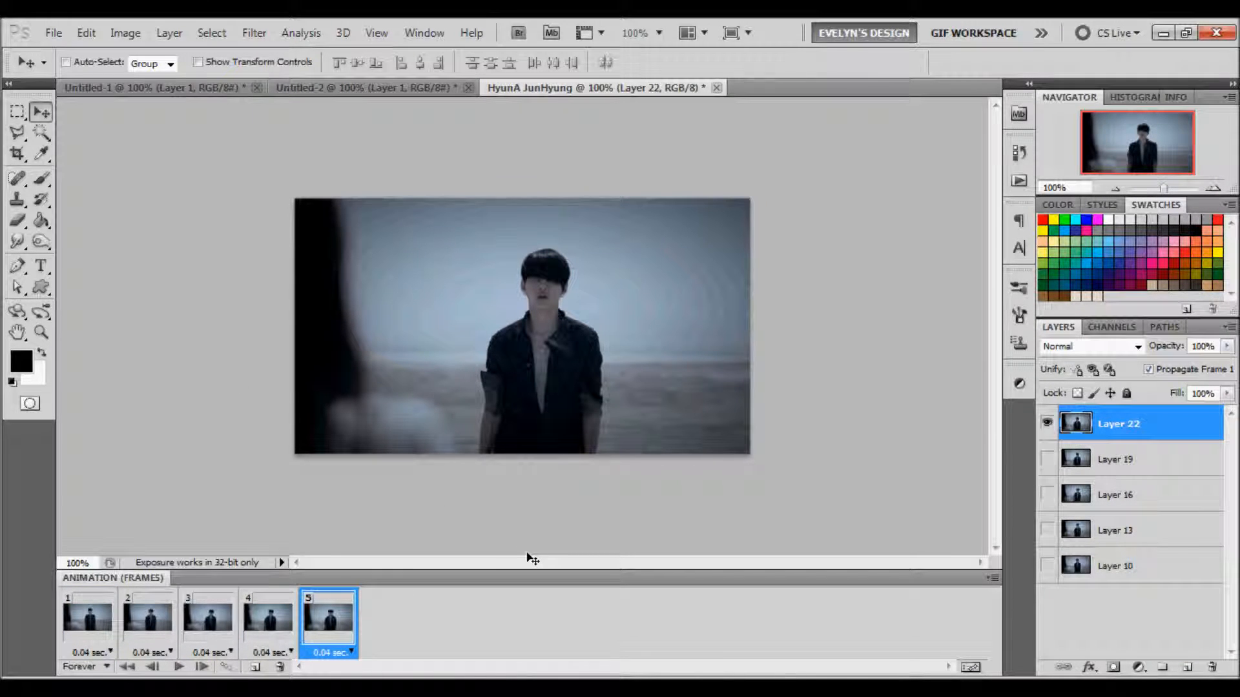
left_click(996, 575)
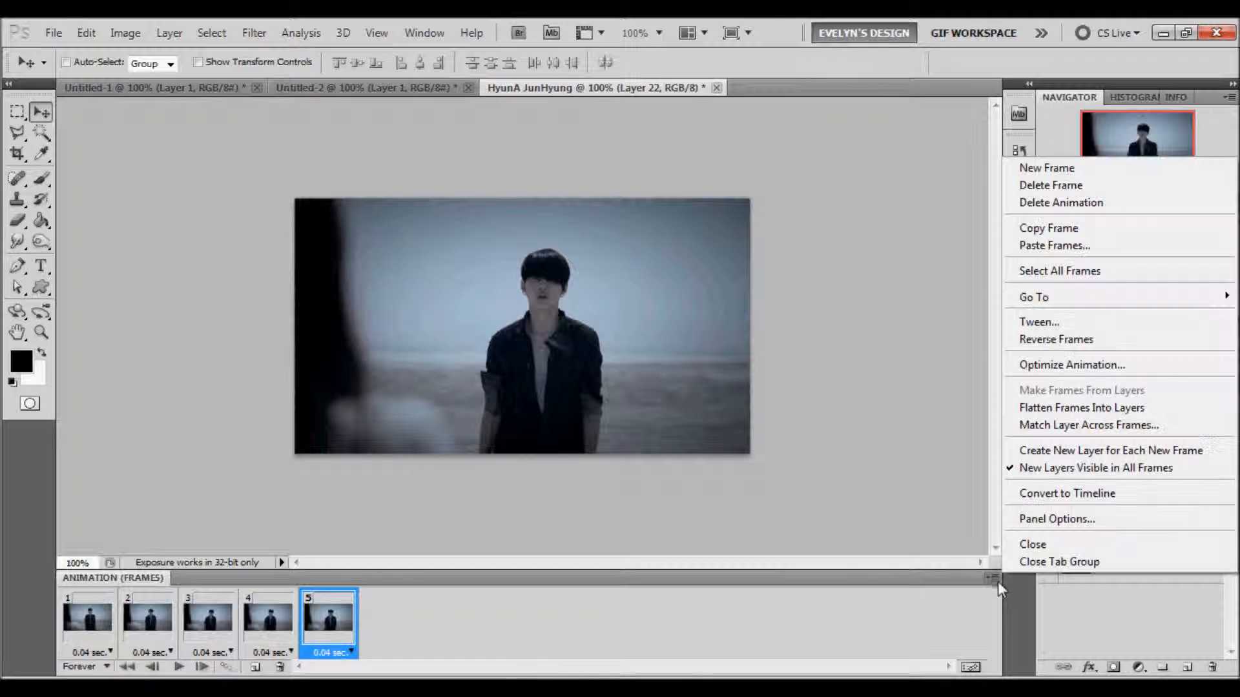
left_click(1046, 247)
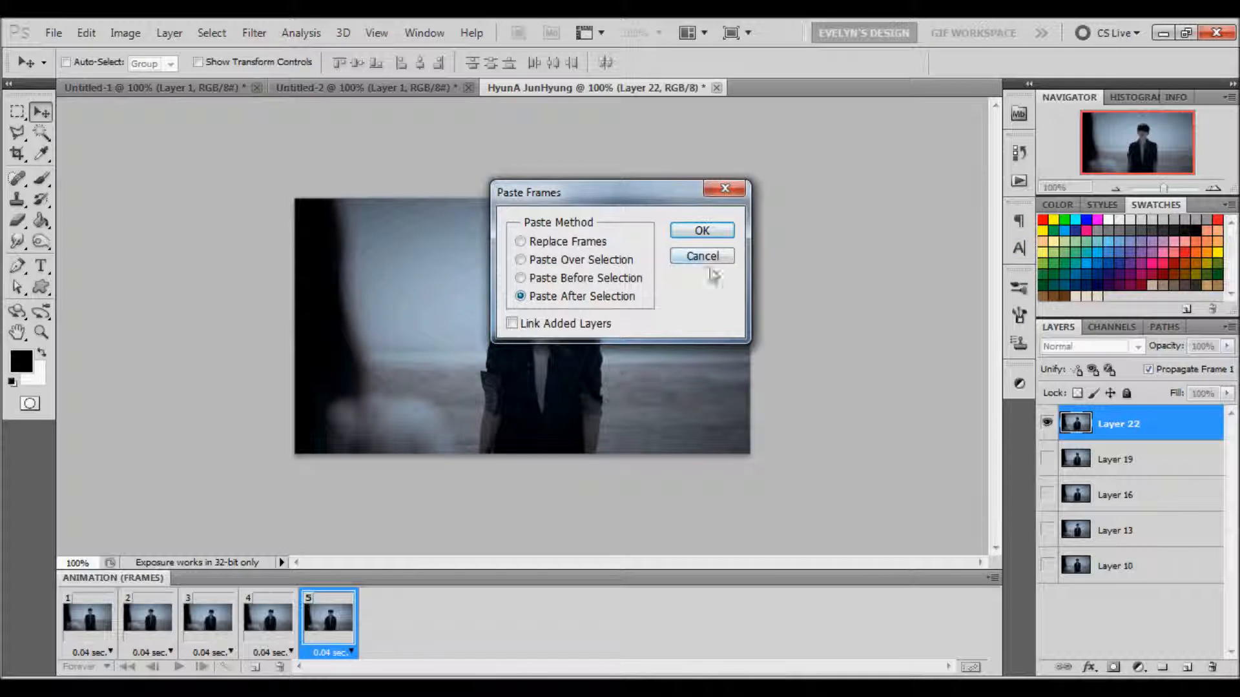
left_click(716, 231)
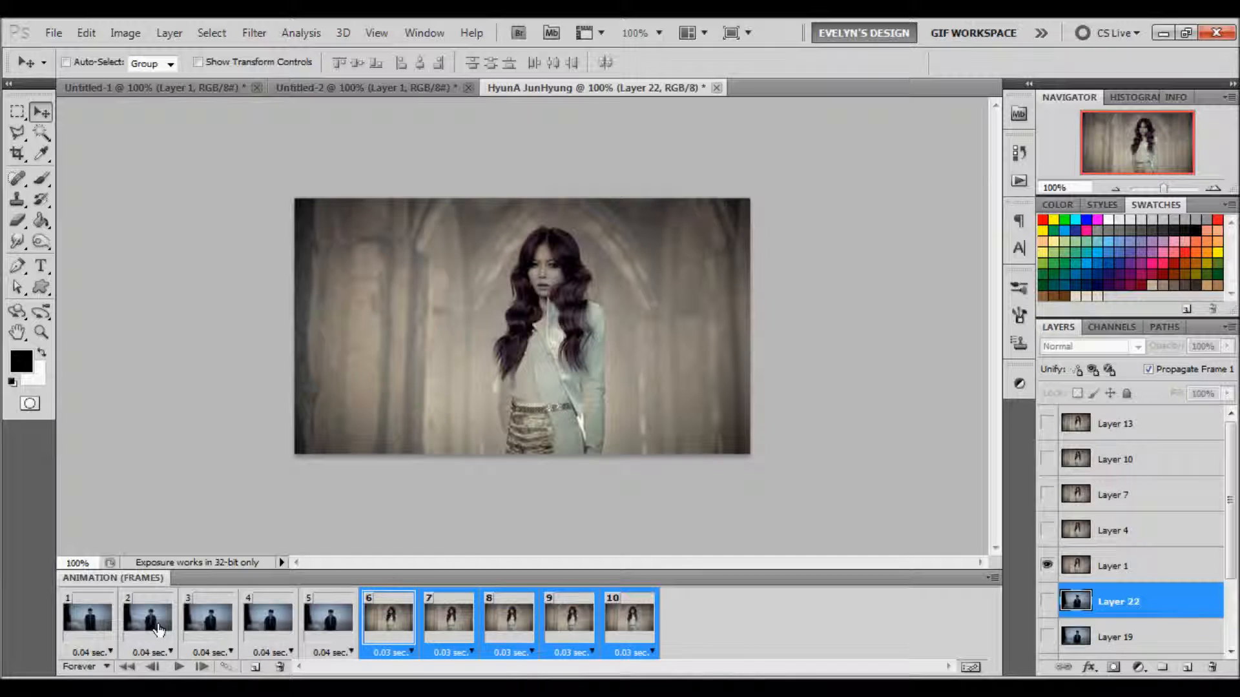
left_click(90, 618)
left_click(370, 633)
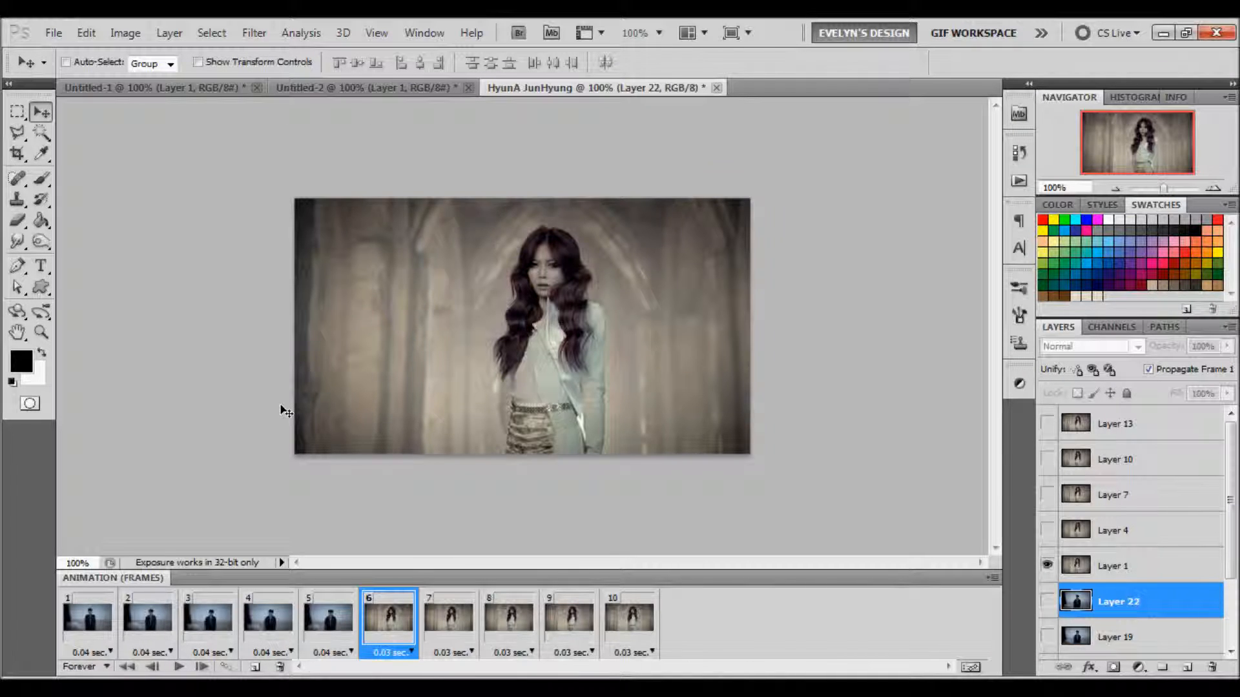
Play the combined animation from frame 1 to check the frame sequence, and stop it.
left_click(96, 621)
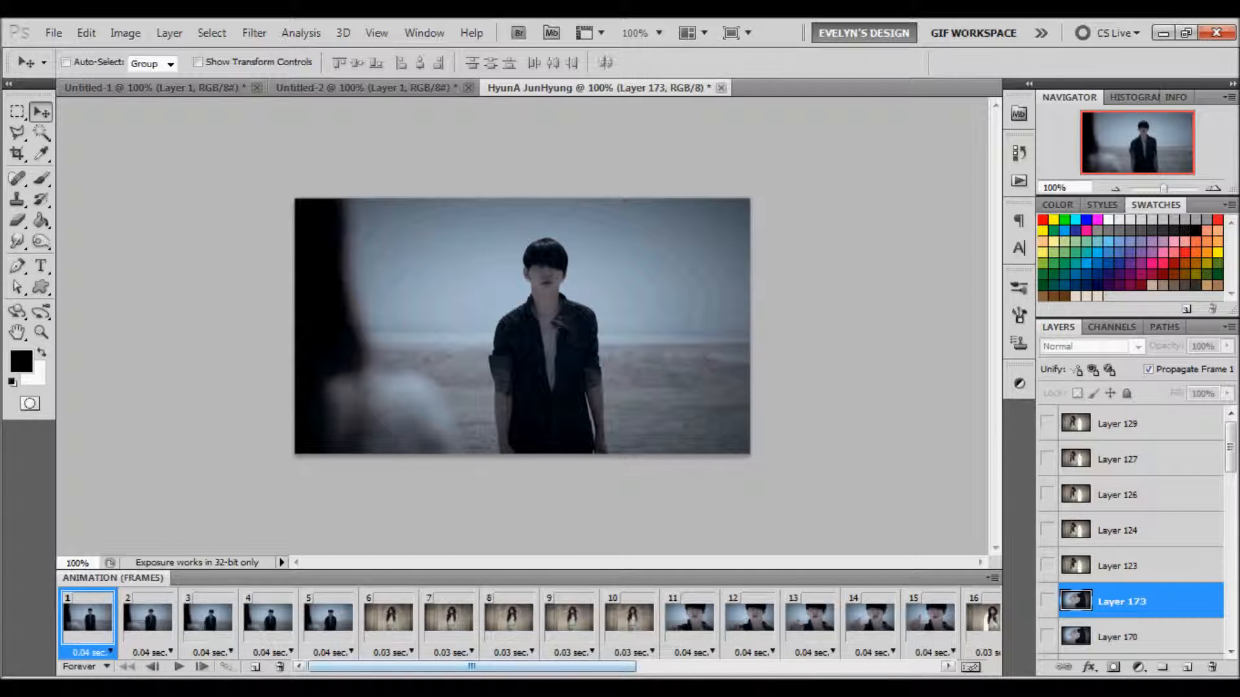
left_click(178, 666)
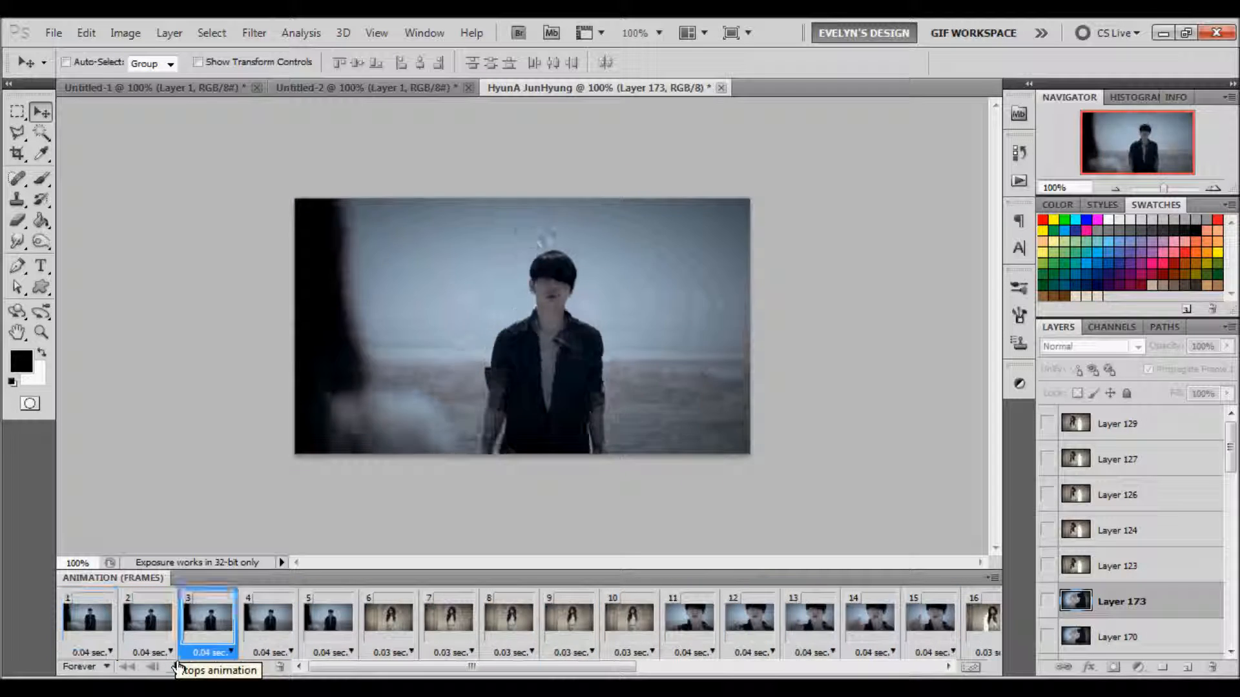
left_click(178, 666)
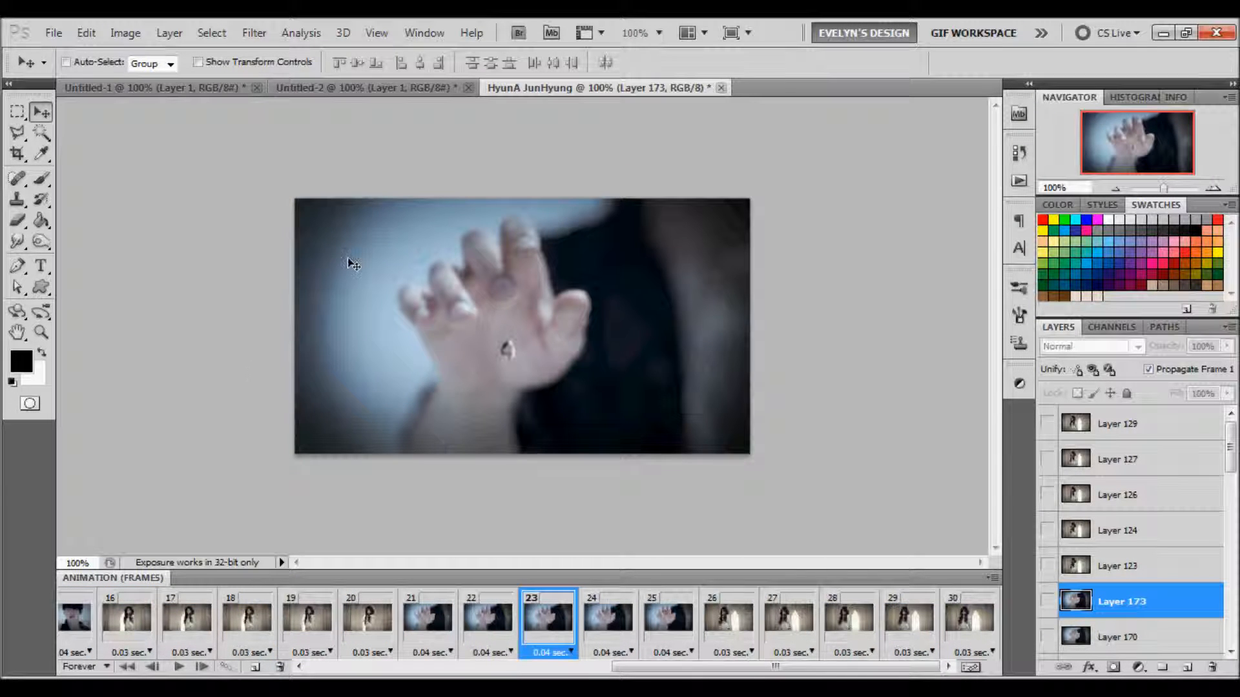
In Untitled-2, select every third frame from 20 to 35 (20, 23, 26, 29, 32, 35) and copy the frames.
left_click(393, 90)
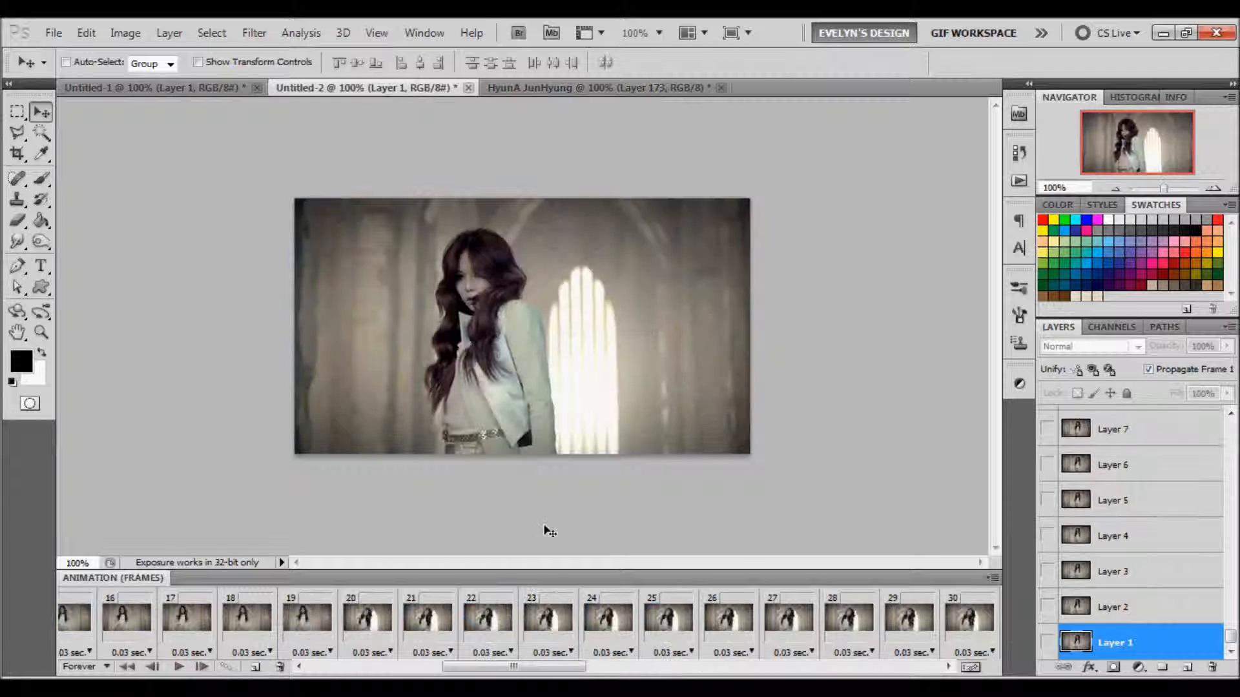
left_click_drag(545, 666, 542, 666)
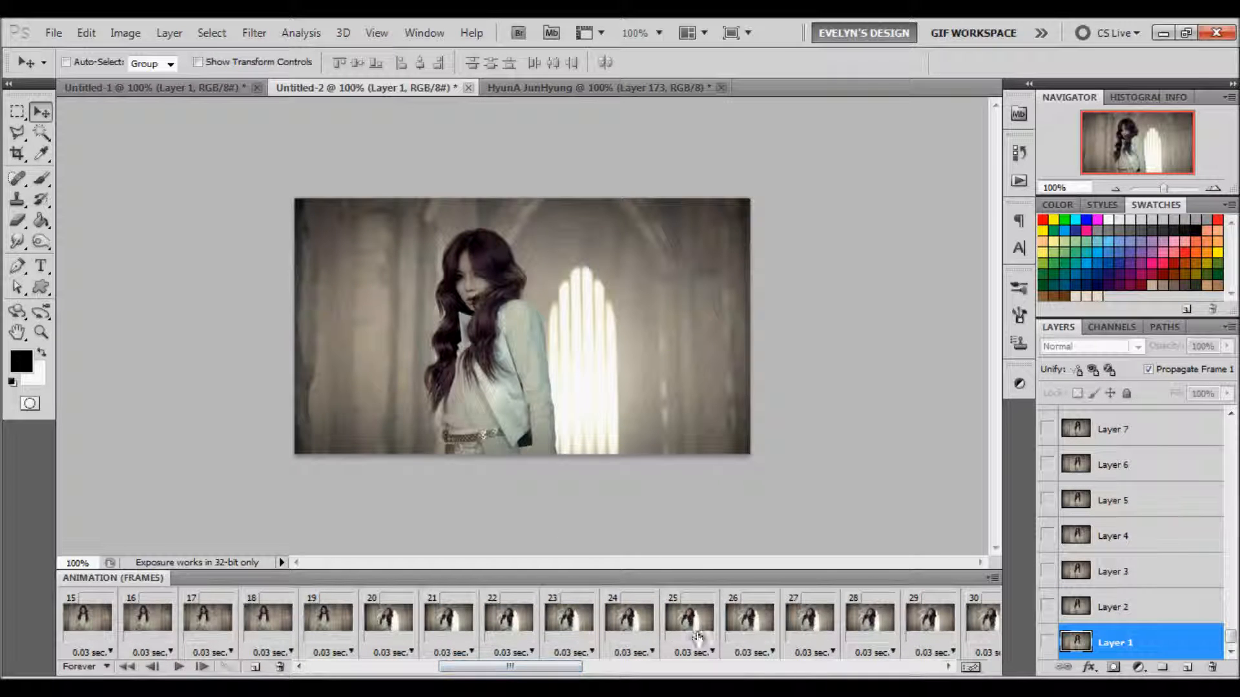
left_click(747, 628)
left_click(569, 617, "ctrl")
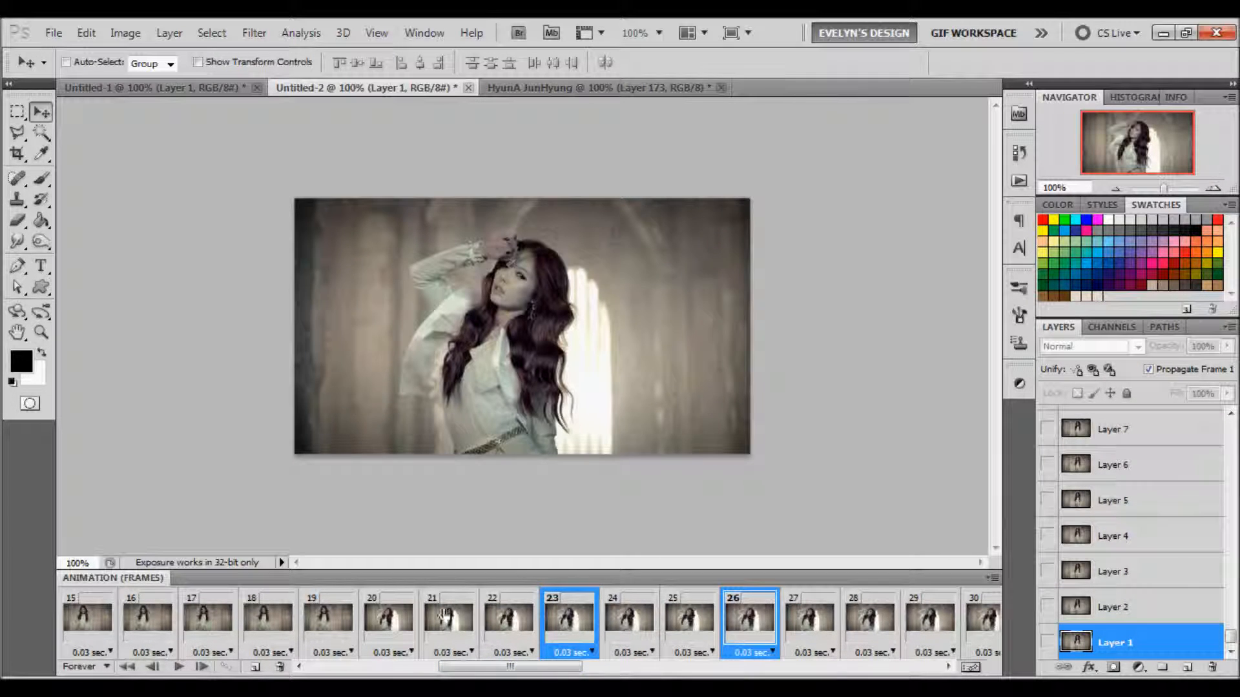
left_click(391, 611, "ctrl")
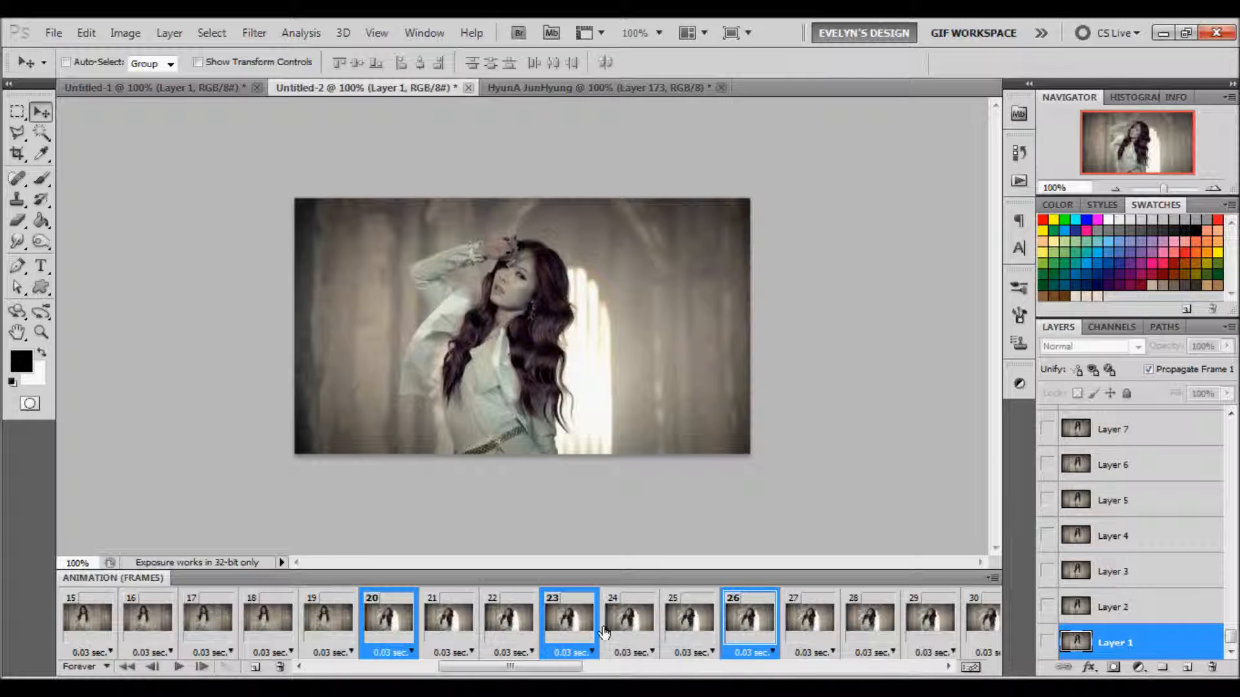
left_click(926, 625, "ctrl")
left_click_drag(510, 668, 583, 672)
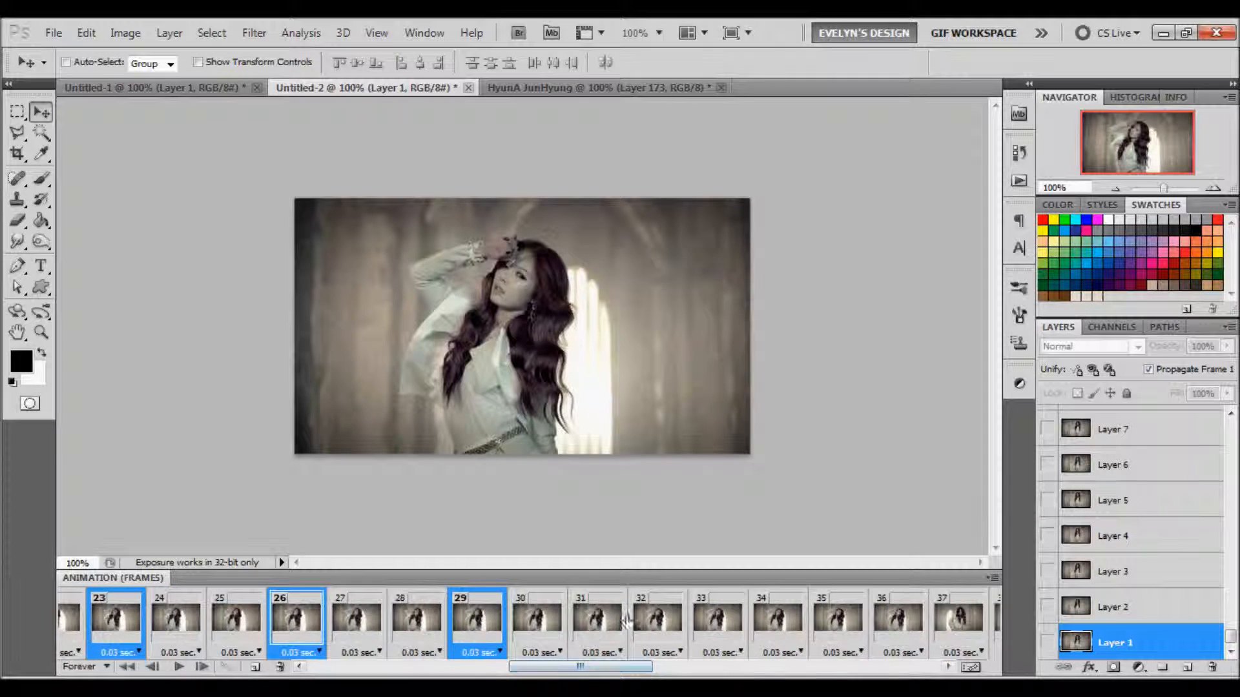
left_click(657, 620, "ctrl")
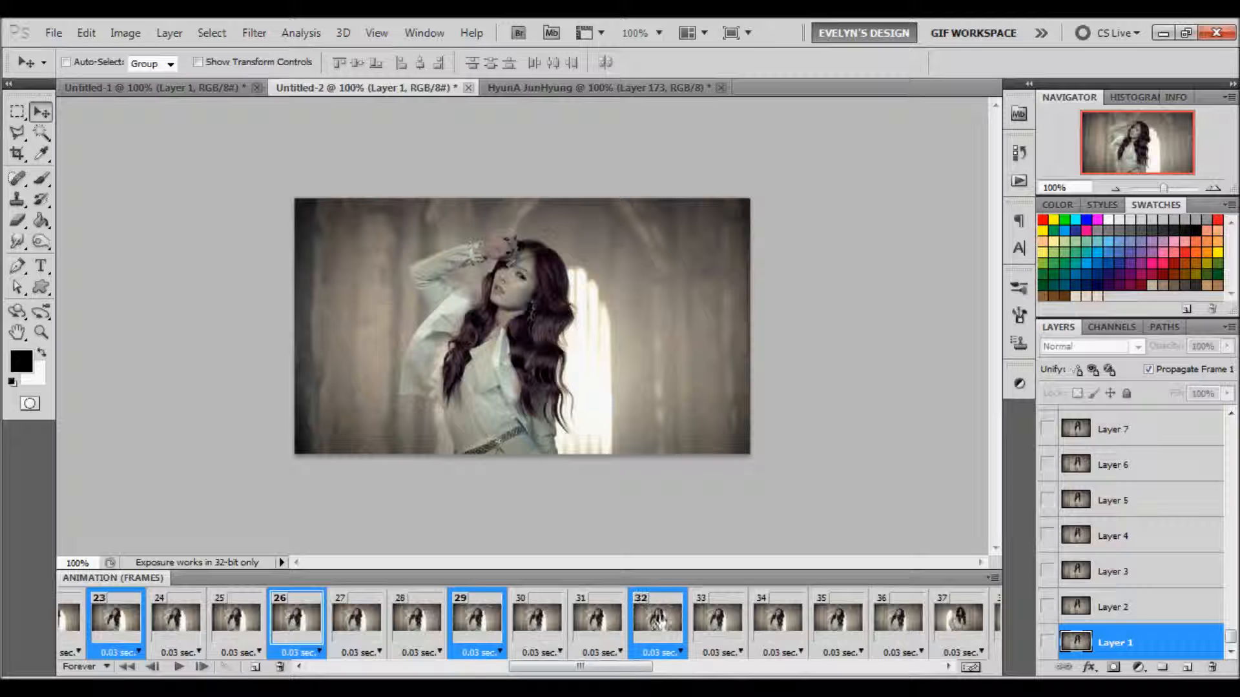
left_click(850, 623, "ctrl")
left_click(992, 578)
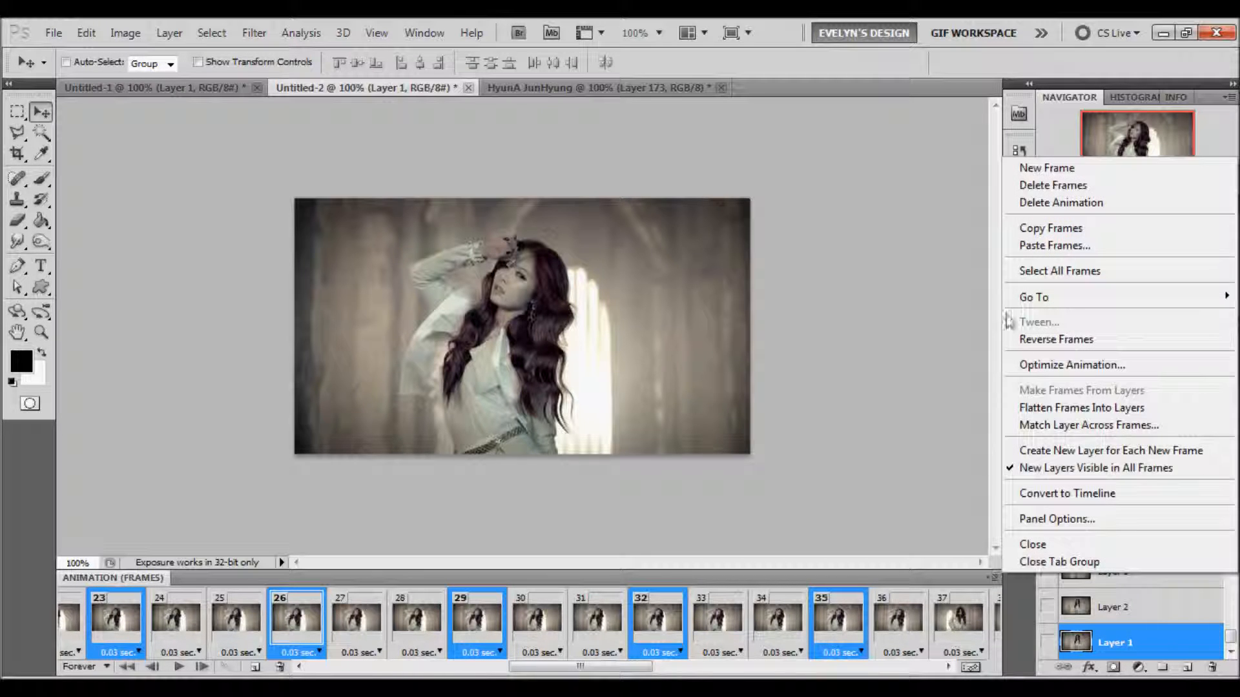
left_click(1051, 228)
In the HyunA JunHyung document, select frames 26 to 30 and delete them.
left_click(661, 87)
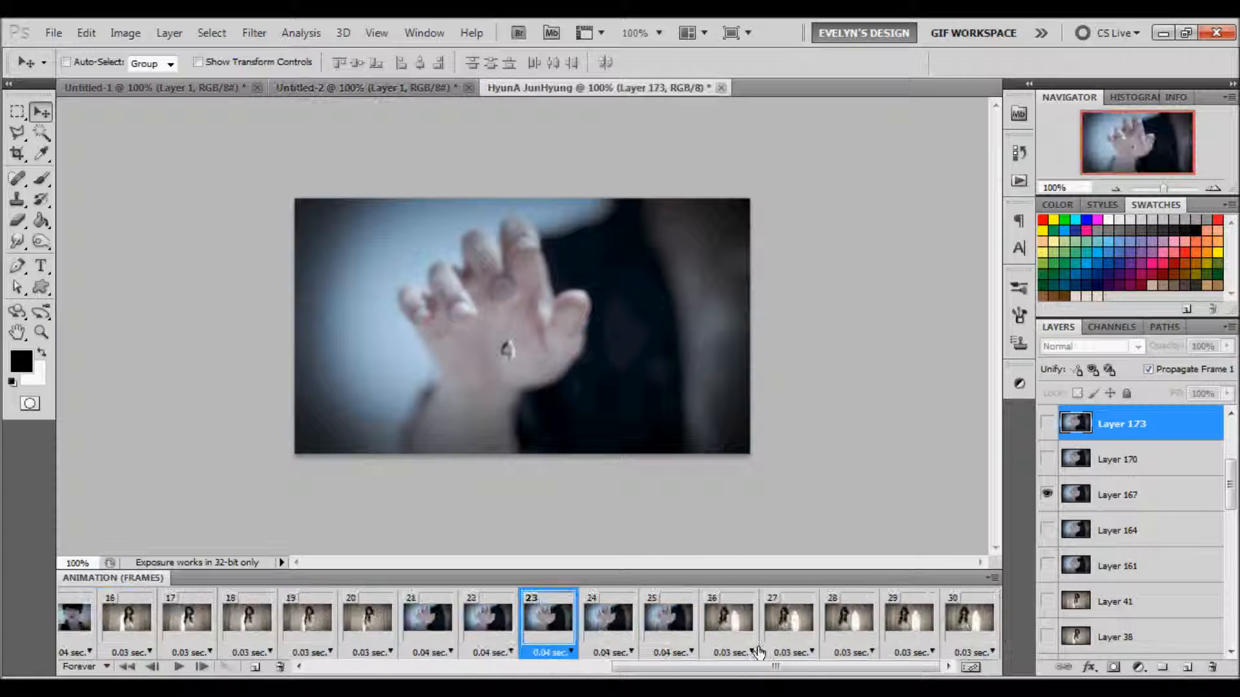
left_click(717, 626)
left_click(979, 621, "shift")
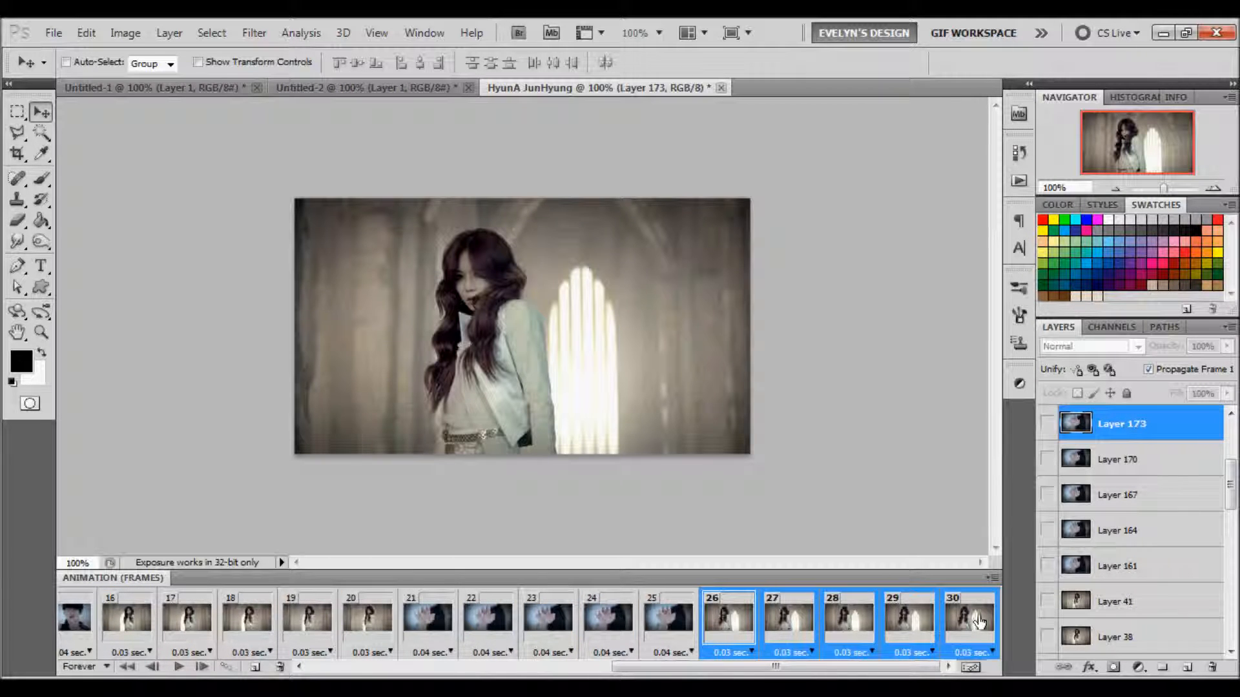
left_click(280, 666)
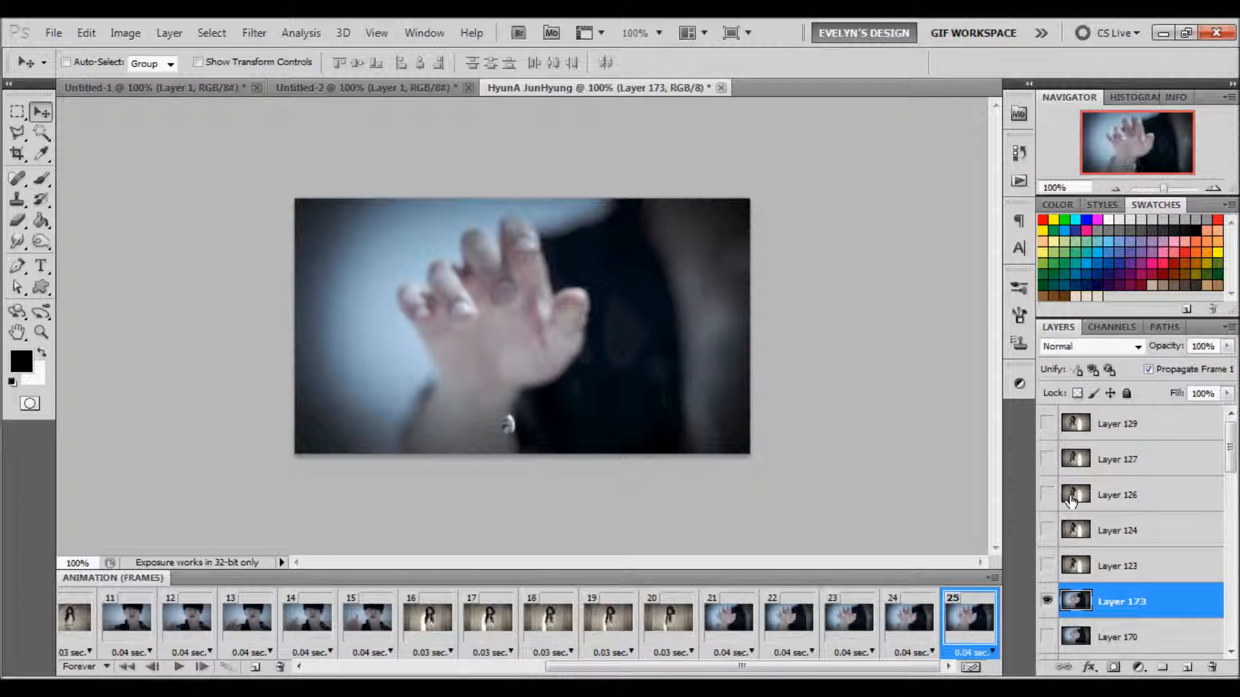
Delete the layers from Layer 123 up to Layer 129 above Layer 173.
left_click(1113, 572)
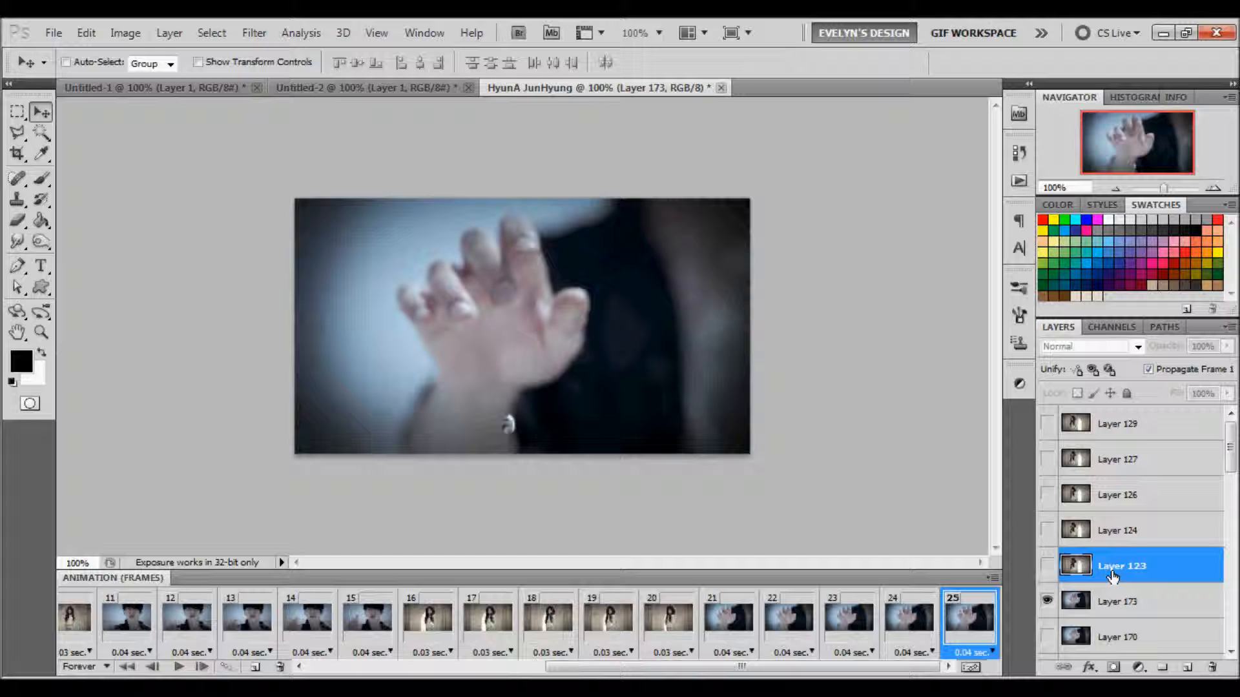
left_click(1102, 423, "shift")
mouse_move(1199, 586)
left_mouse_down()
mouse_move(1200, 630)
mouse_move(1179, 584)
left_mouse_up()
left_click(1171, 555)
left_click(1142, 421, "shift")
left_click_drag(1176, 542, 1213, 665)
Paste the copied frames after frame 25 in the HyunA JunHyung document.
left_click(992, 577)
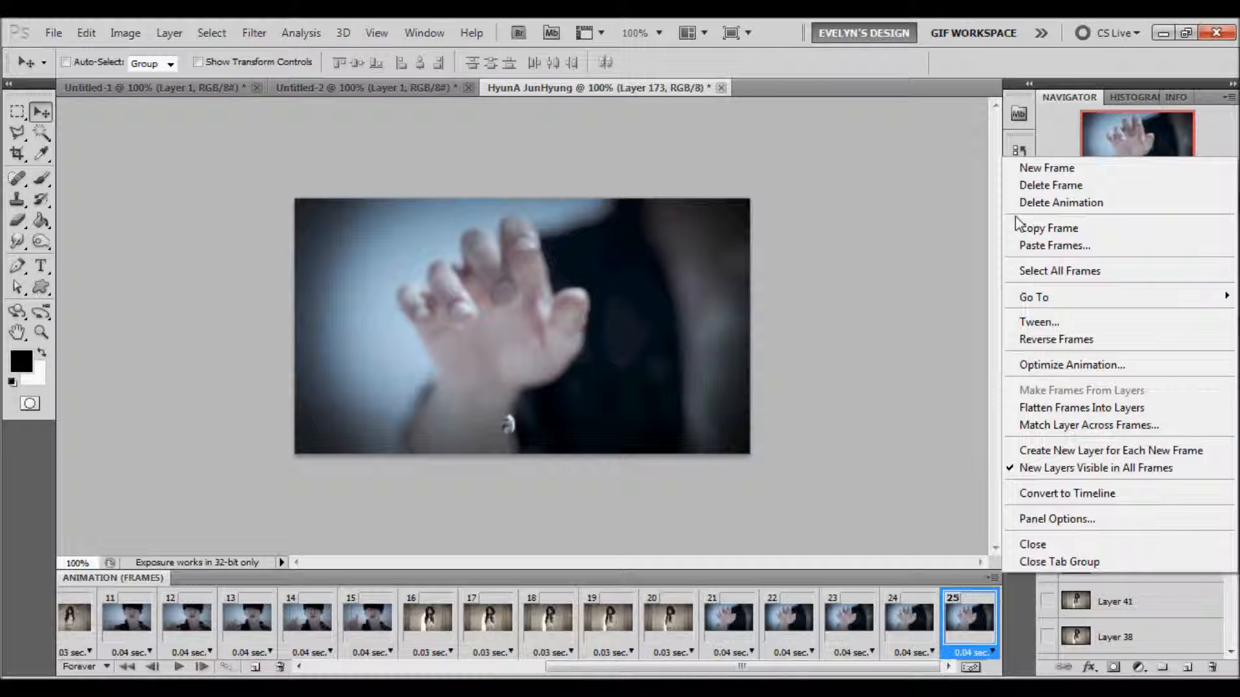
left_click(1026, 245)
left_click(704, 236)
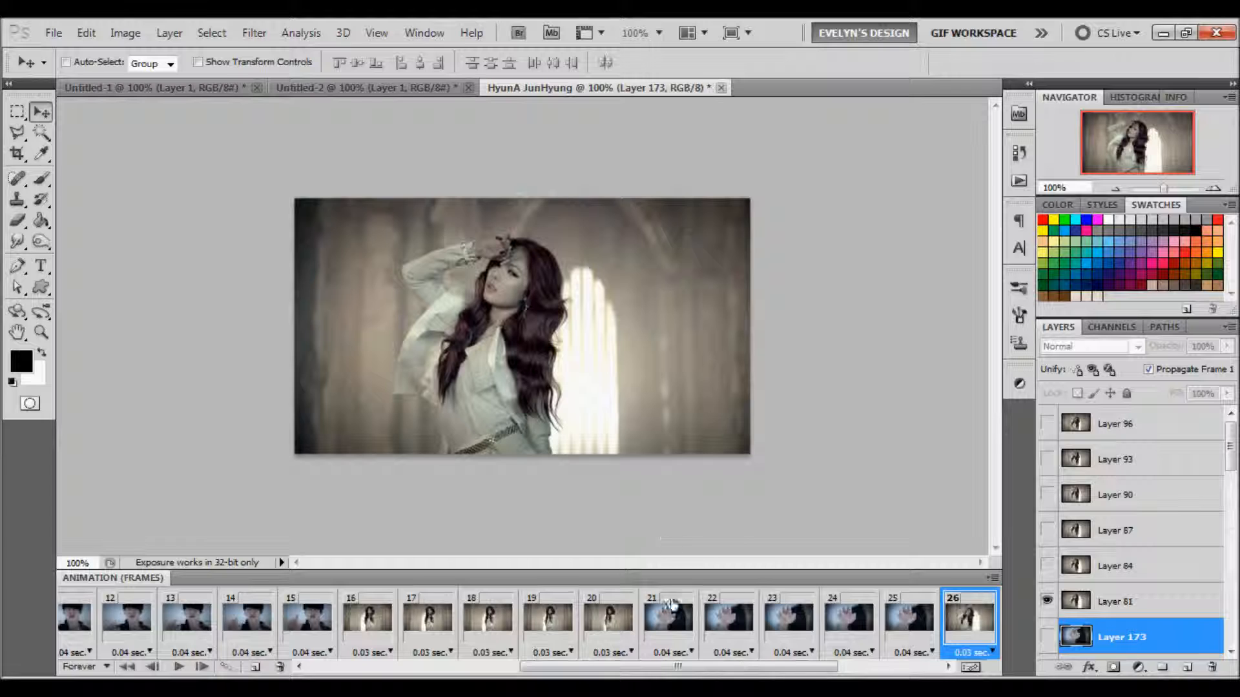
Select all frames from 1 to 31 and set their frame delay to 0.15 seconds.
left_click_drag(753, 667, 541, 667)
left_click(89, 621)
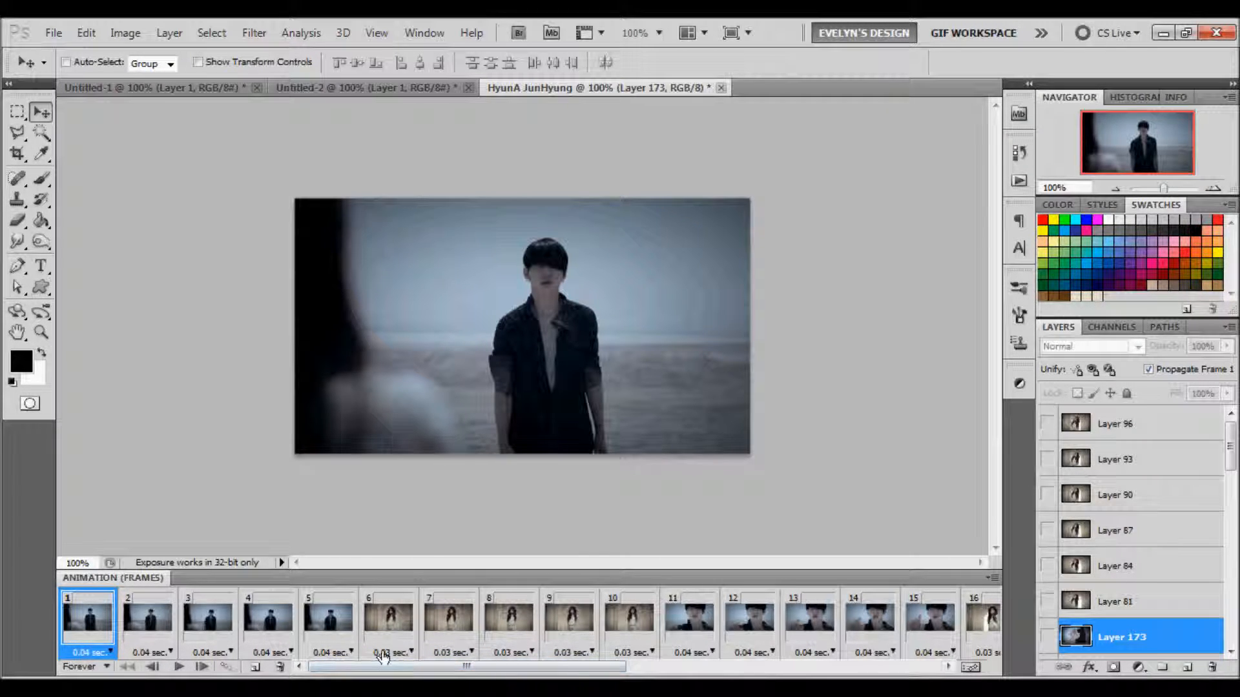
left_click_drag(524, 663, 890, 663)
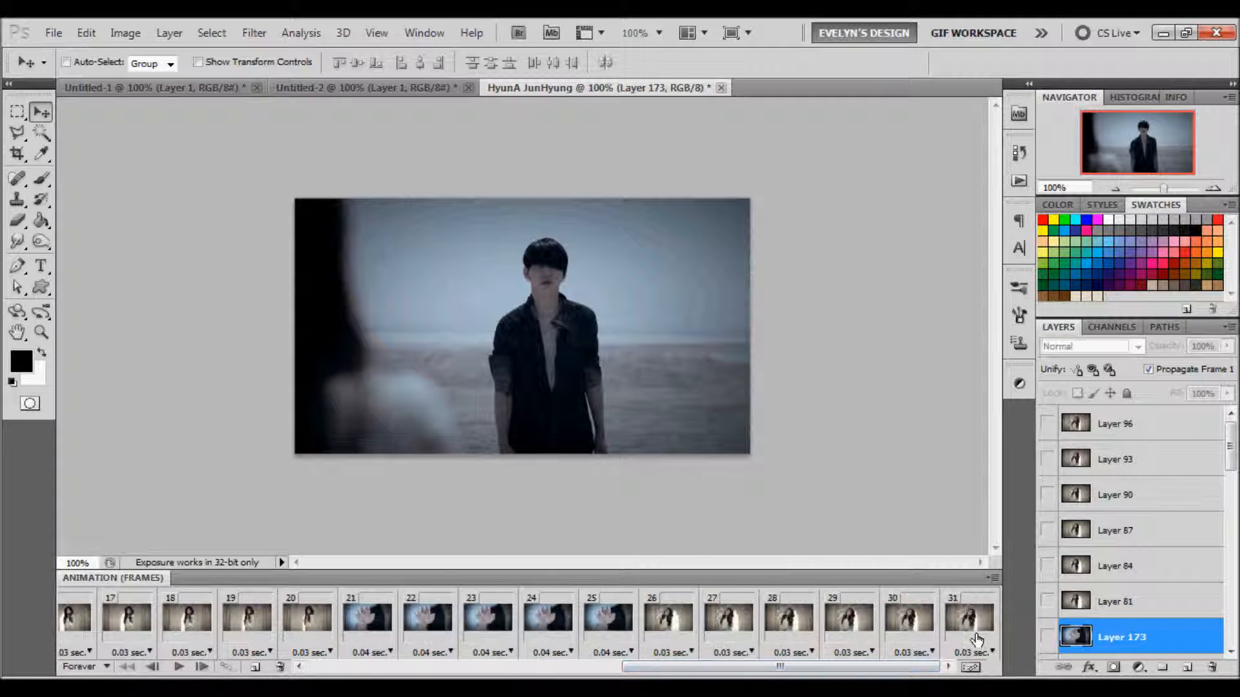
left_click(975, 638, "shift")
left_click(986, 633)
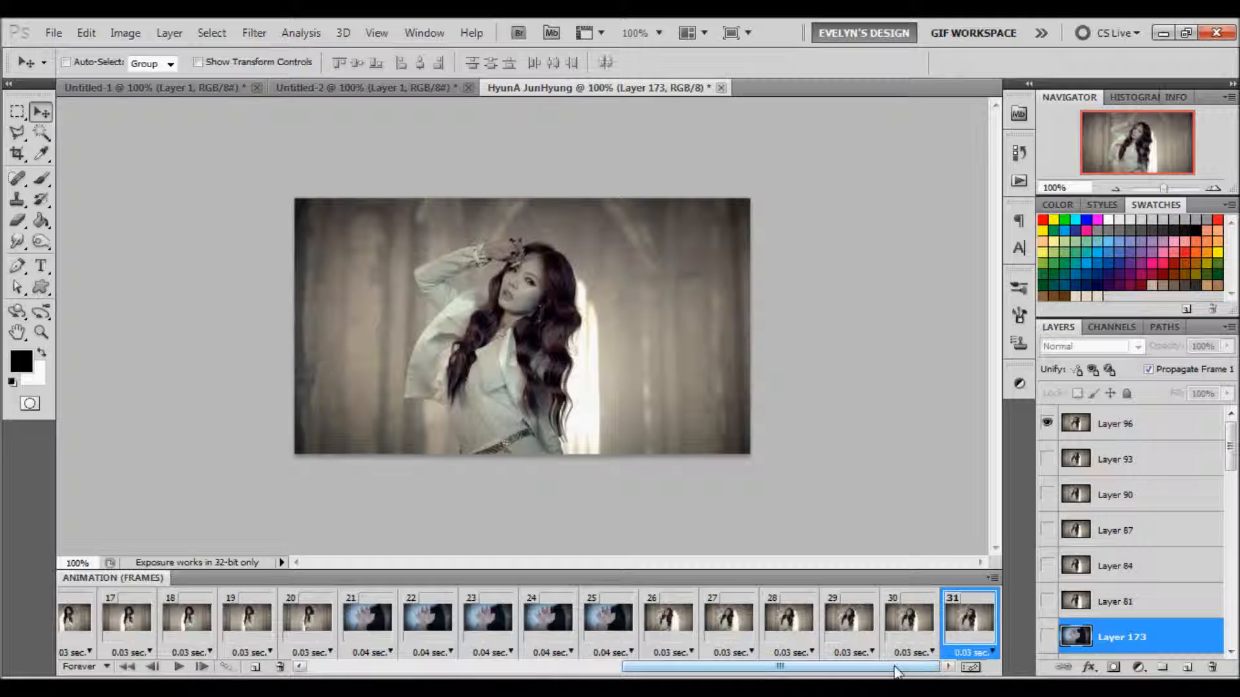
left_click_drag(895, 666, 581, 667)
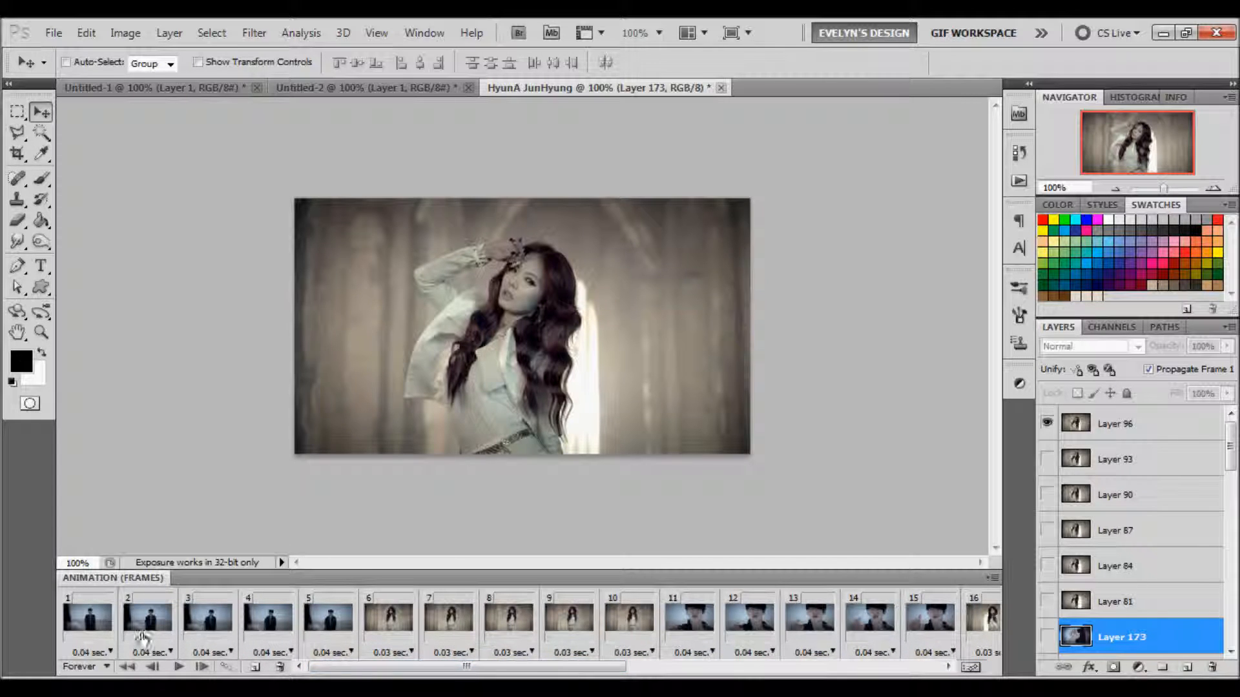
left_click(107, 636, "shift")
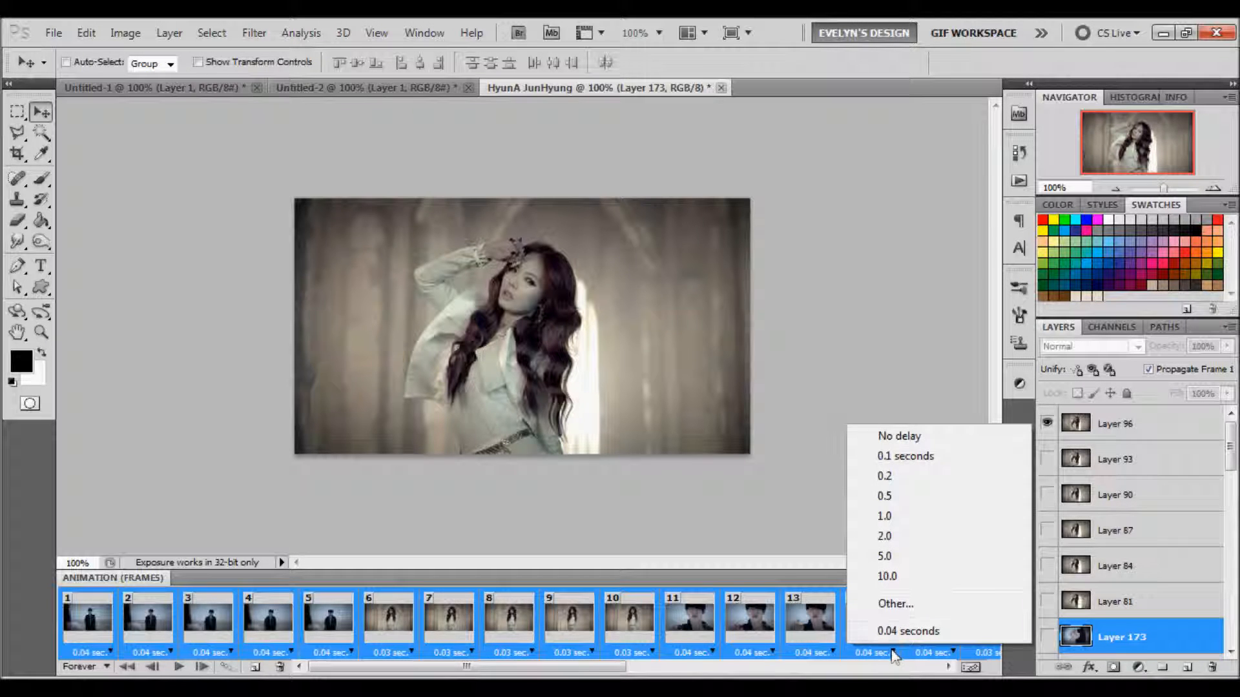
left_click(907, 608)
type("0.15")
key("Return")
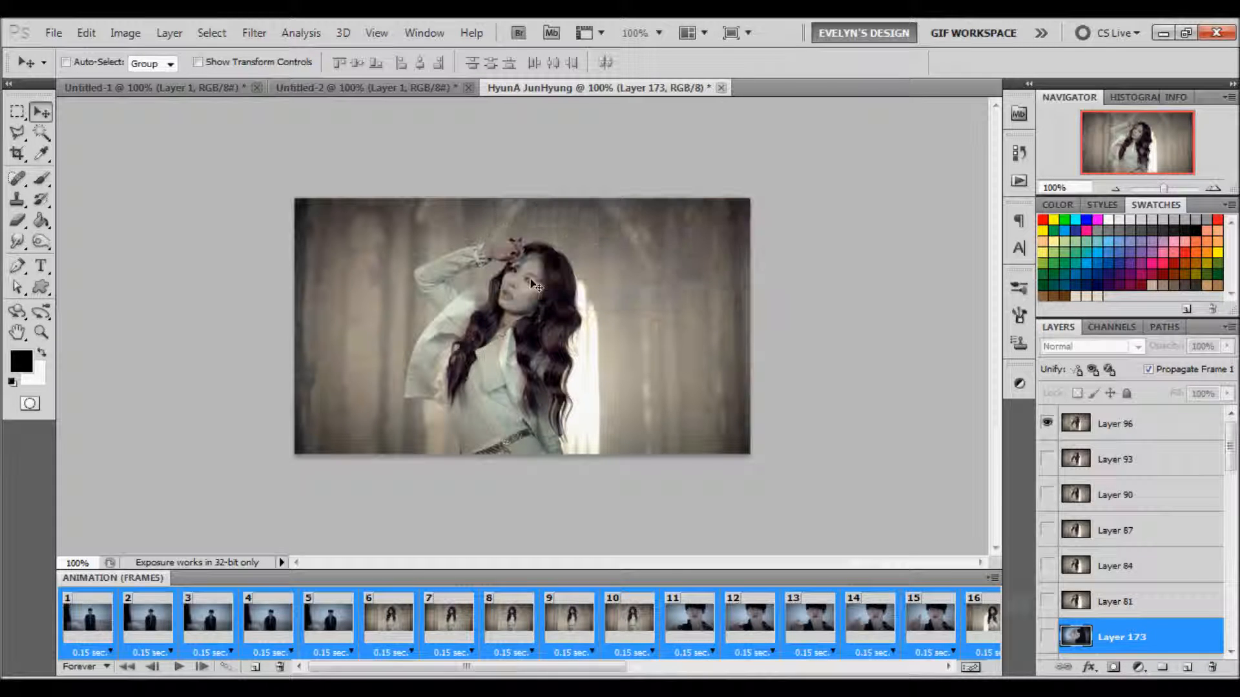
Play the animation from frame 1, return to the first frame, and choose Forever as the looping option.
left_click(90, 613)
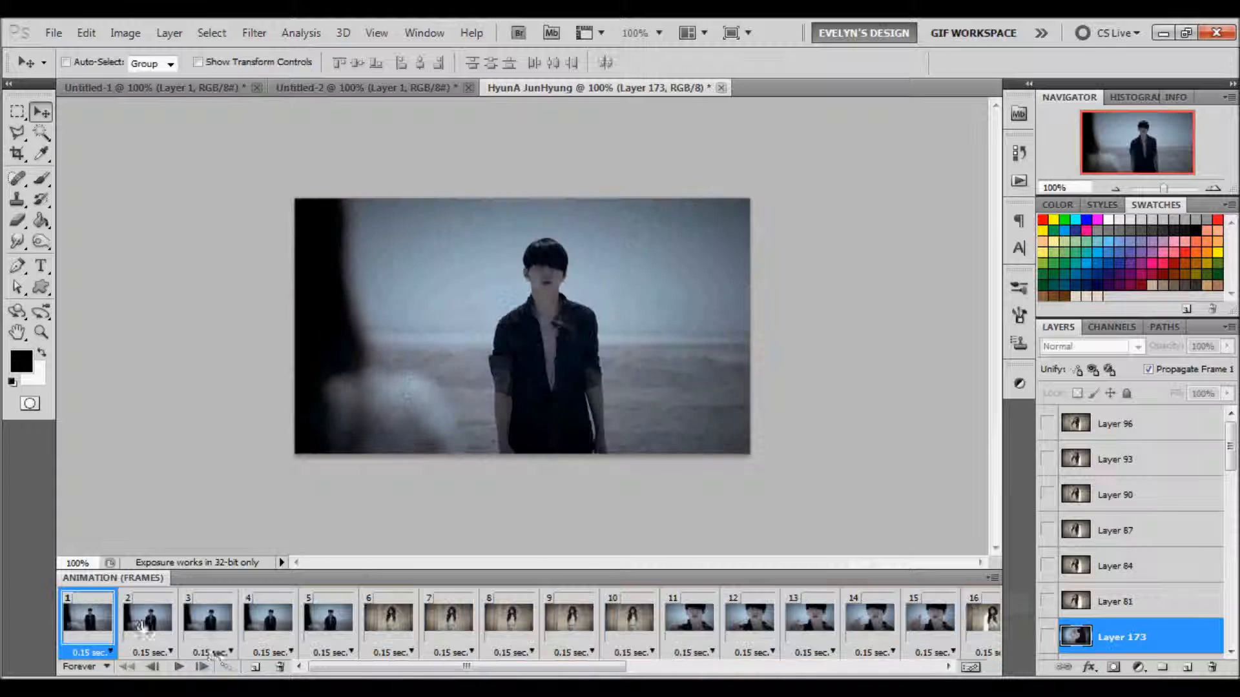
left_click(179, 667)
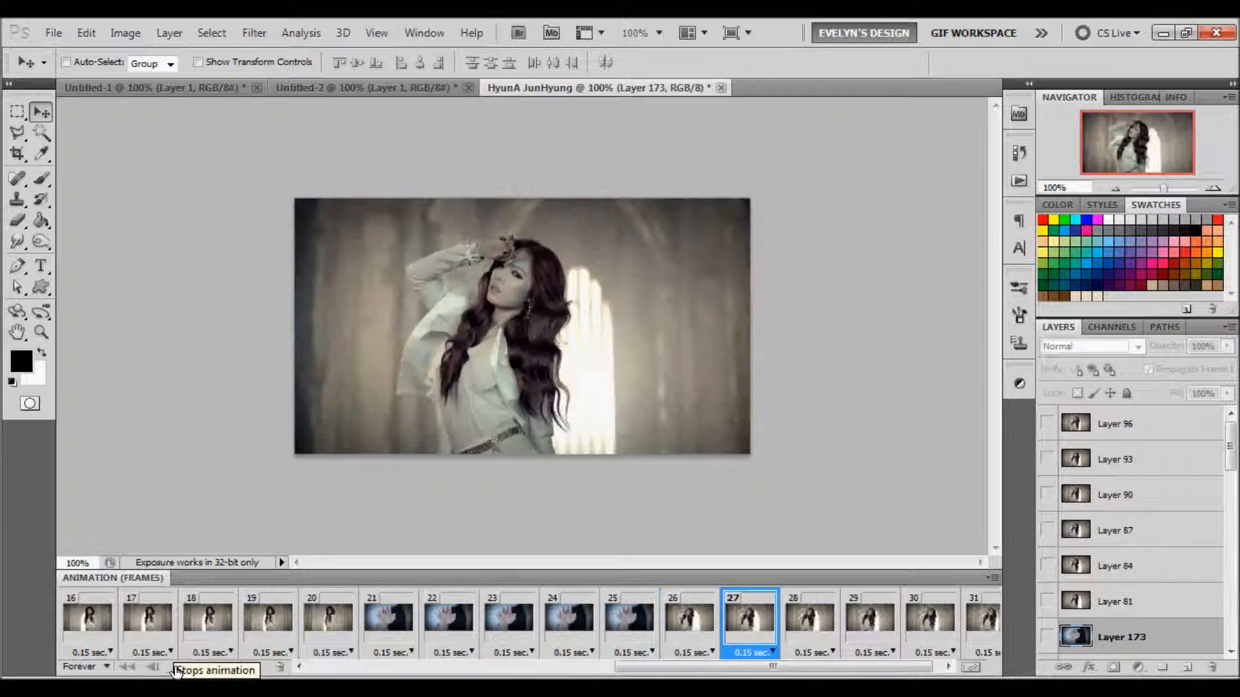
left_click(179, 667)
left_click(127, 667)
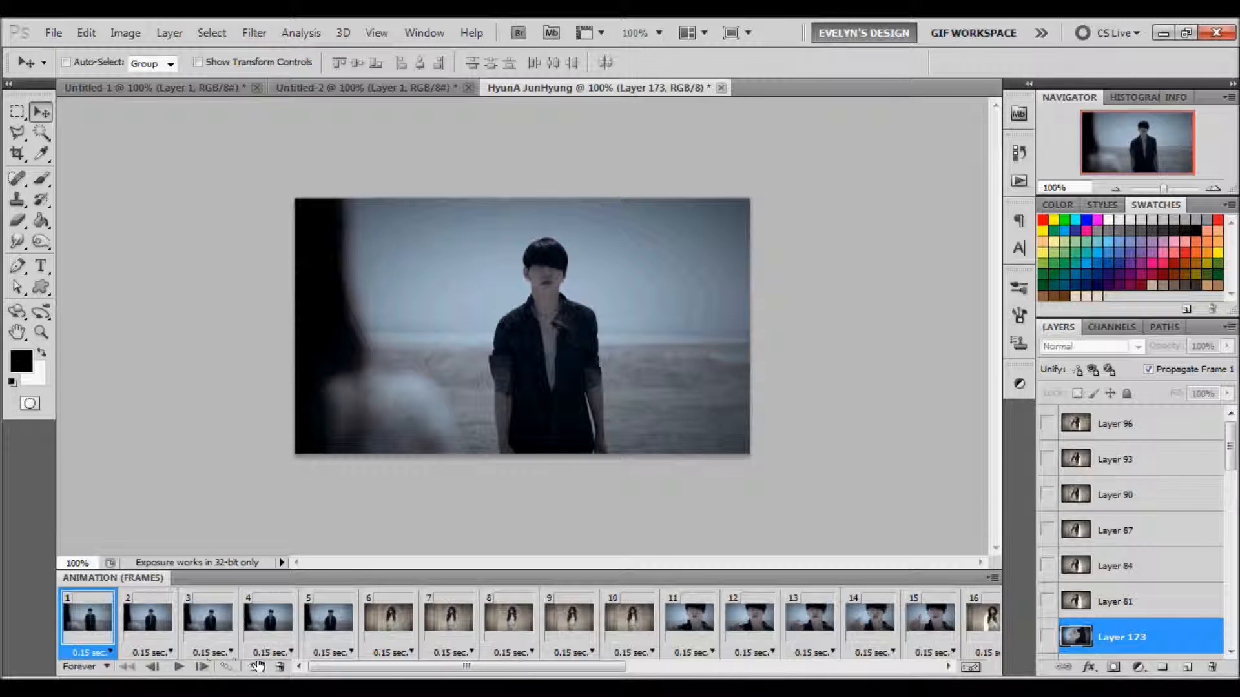
left_click(97, 666)
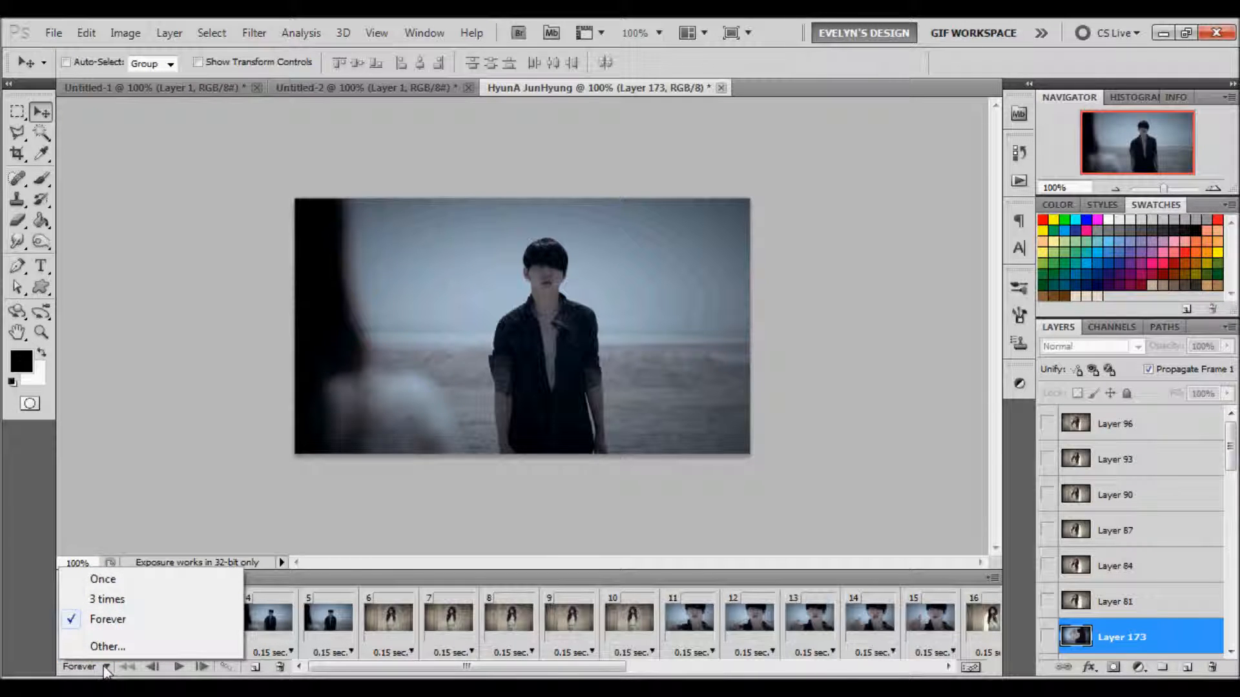
left_click(114, 621)
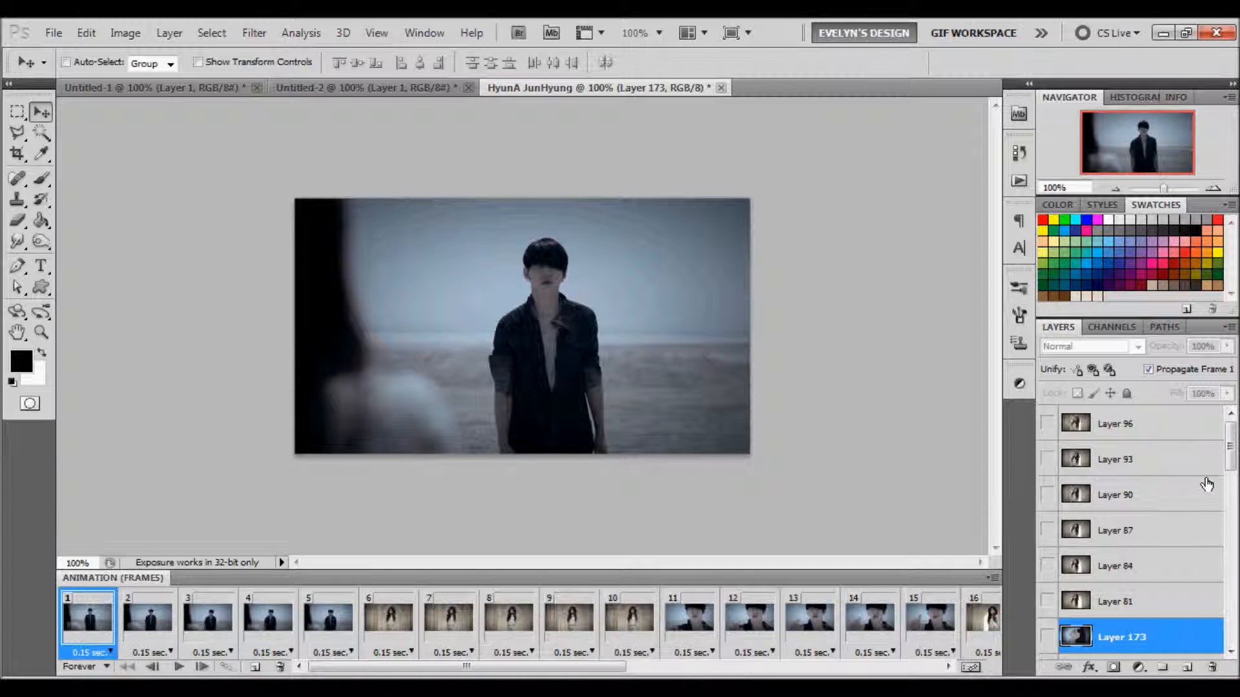
Add a Brightness/Contrast adjustment layer above Layer 96 with brightness 43 and contrast -1.
left_click_drag(520, 666, 417, 665)
left_click(1160, 436)
left_click(1137, 667)
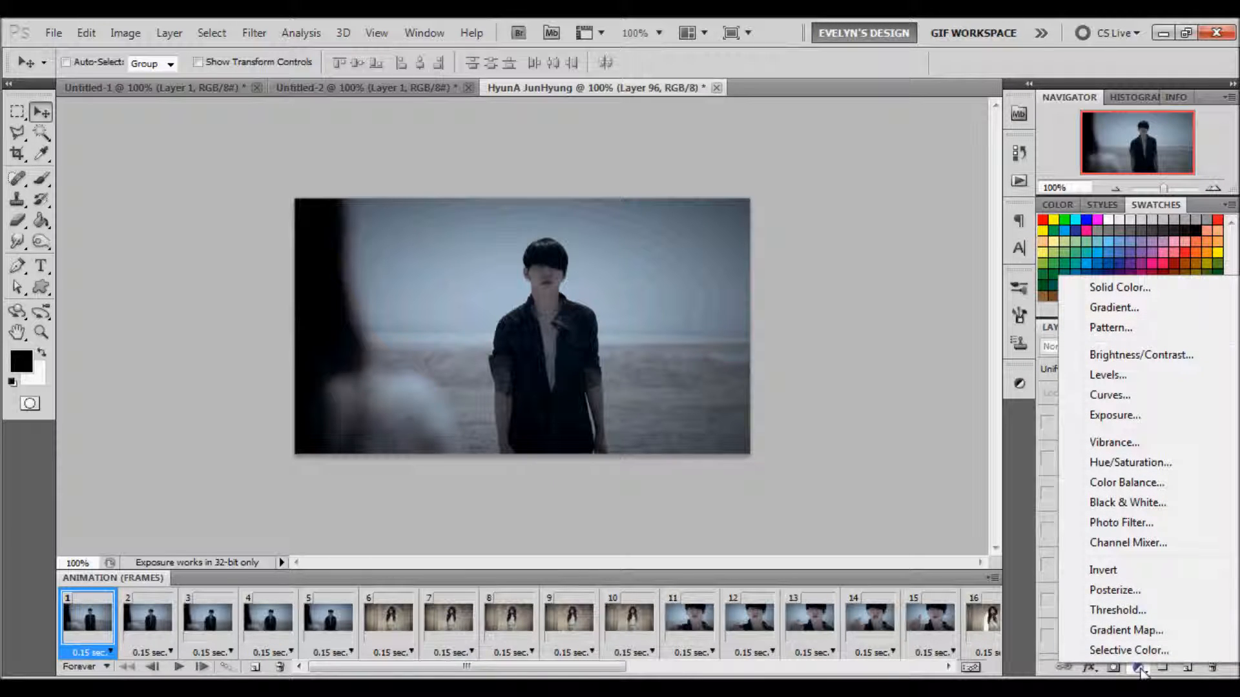
left_click(1155, 355)
left_click_drag(904, 418, 904, 453)
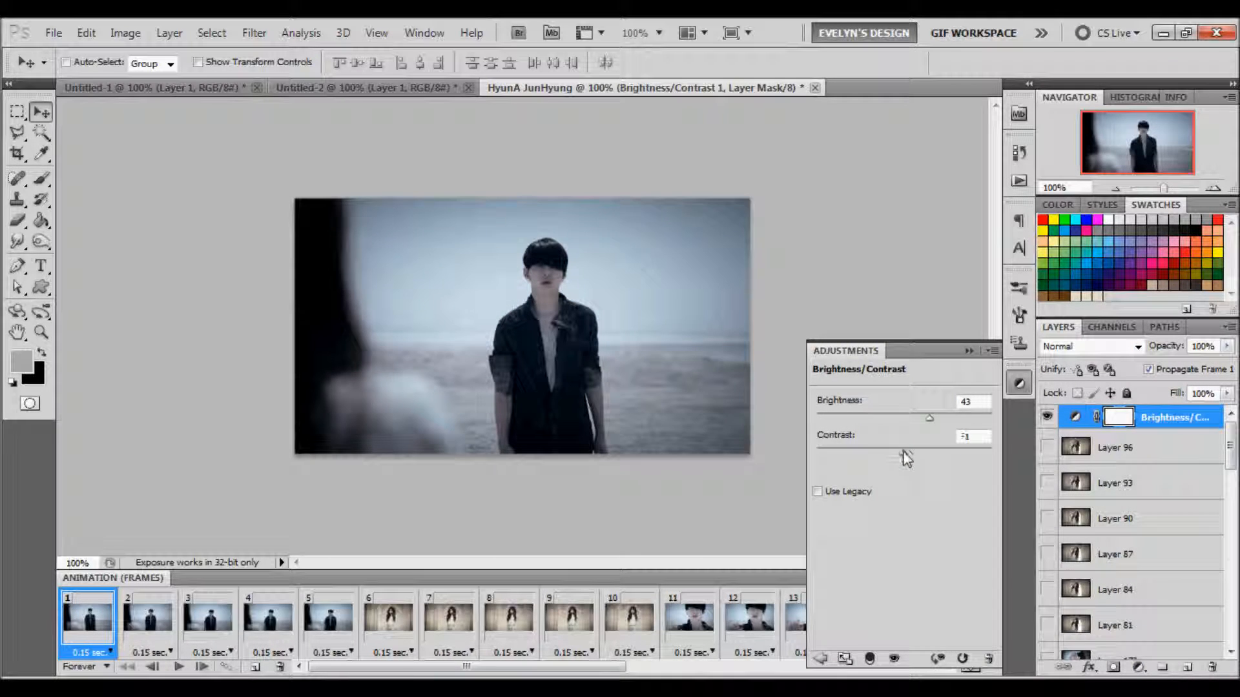
Add a Gradient Map adjustment layer above the Brightness/Contrast layer using the dark reddish-brown to light peach preset.
left_click(1138, 668)
left_click(1131, 638)
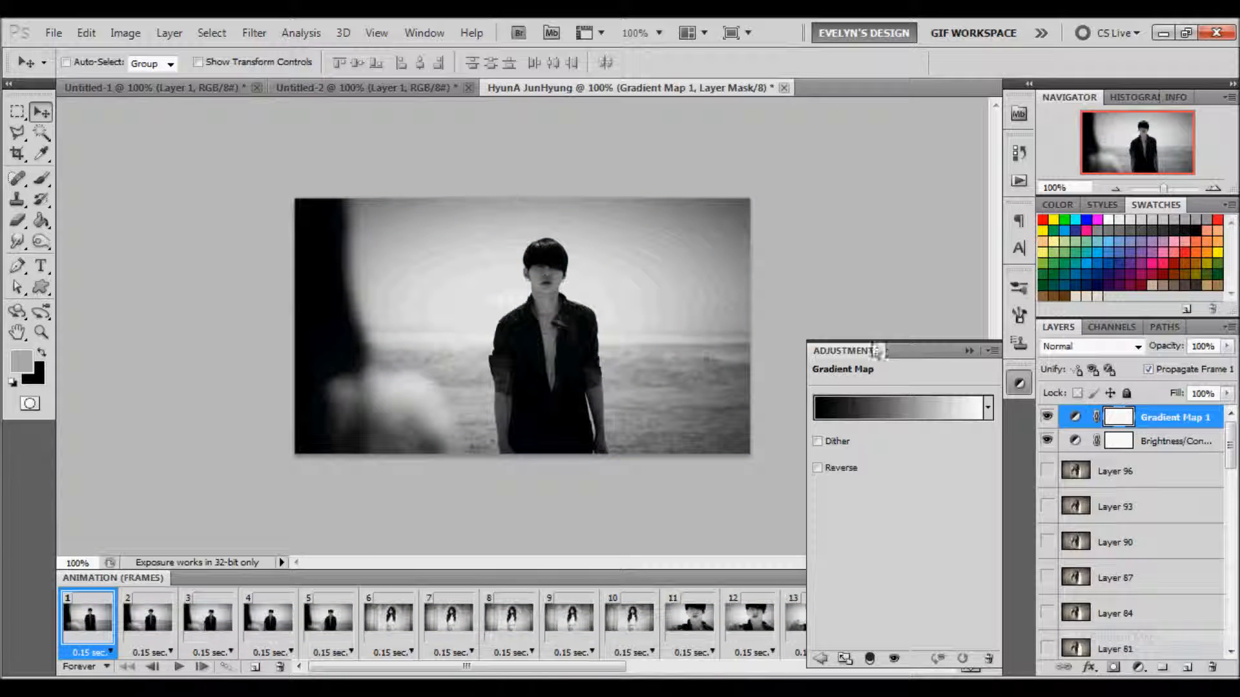
left_click(863, 410)
scroll(930, 242, "down", 2)
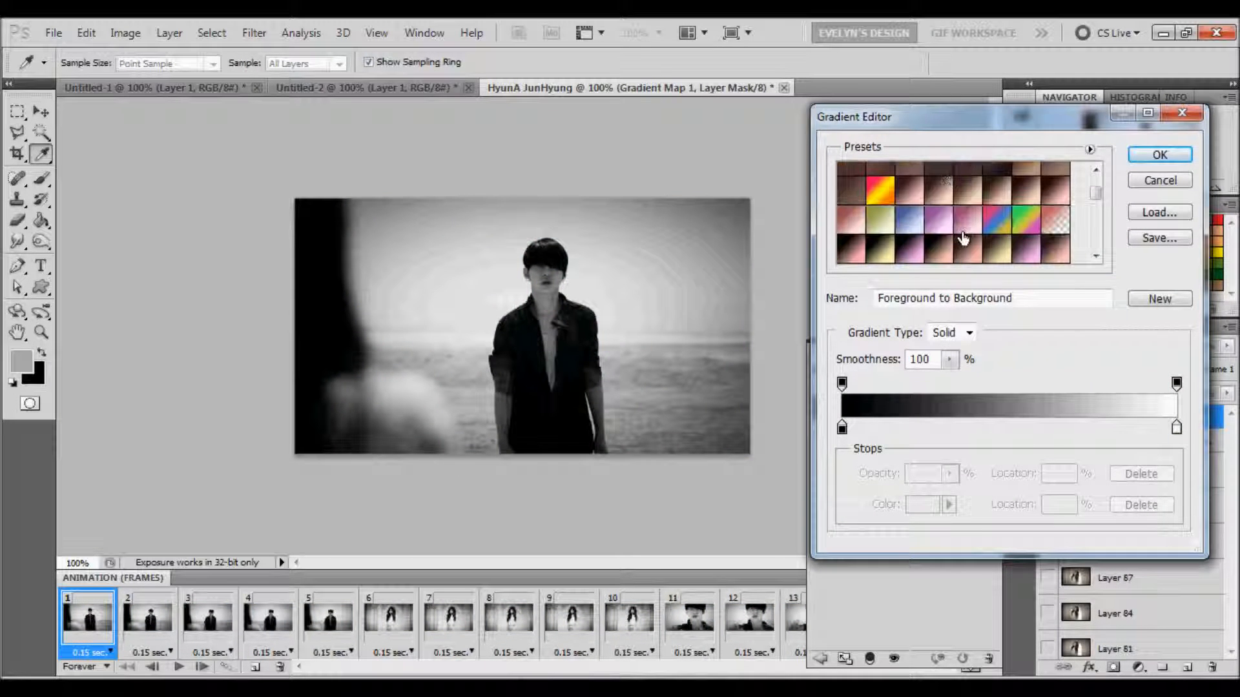
left_click(967, 205)
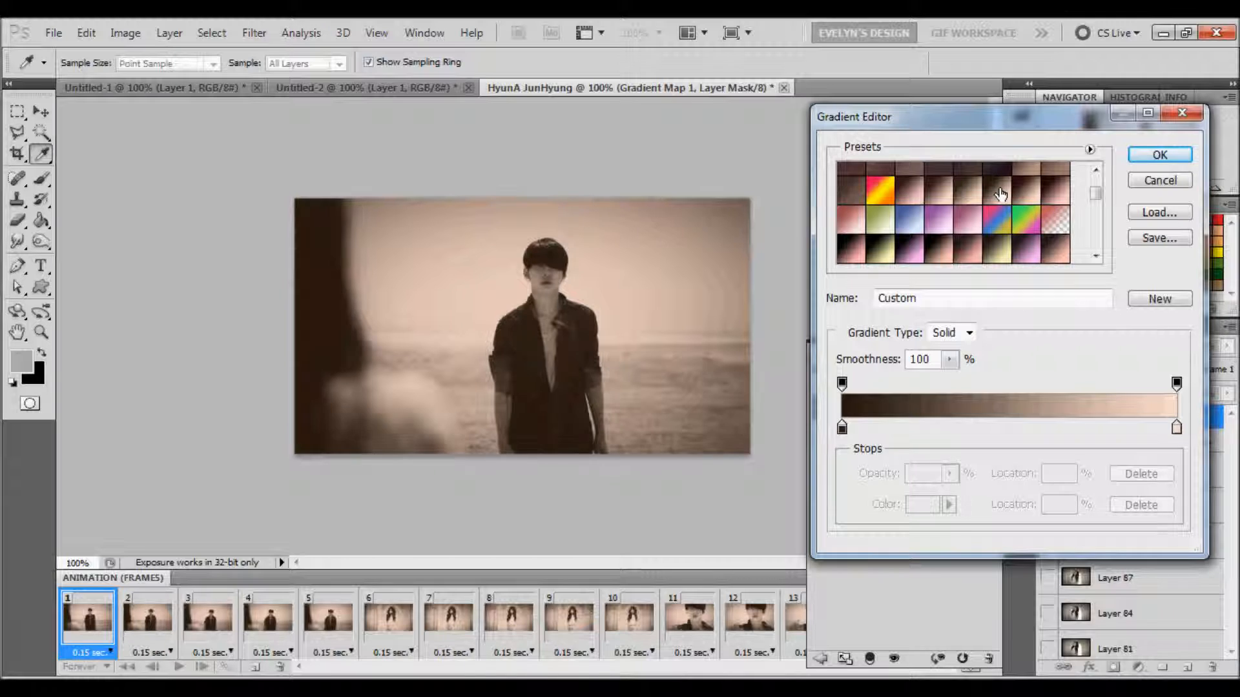
left_click(1056, 191)
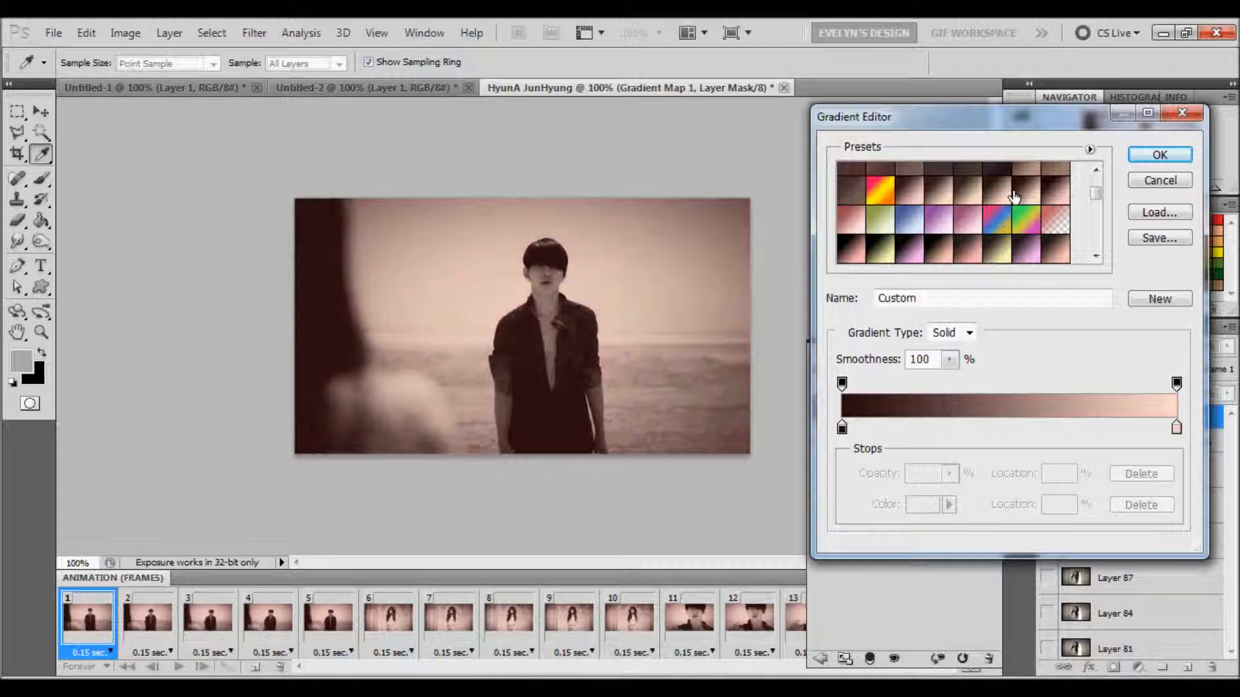
left_click(1144, 153)
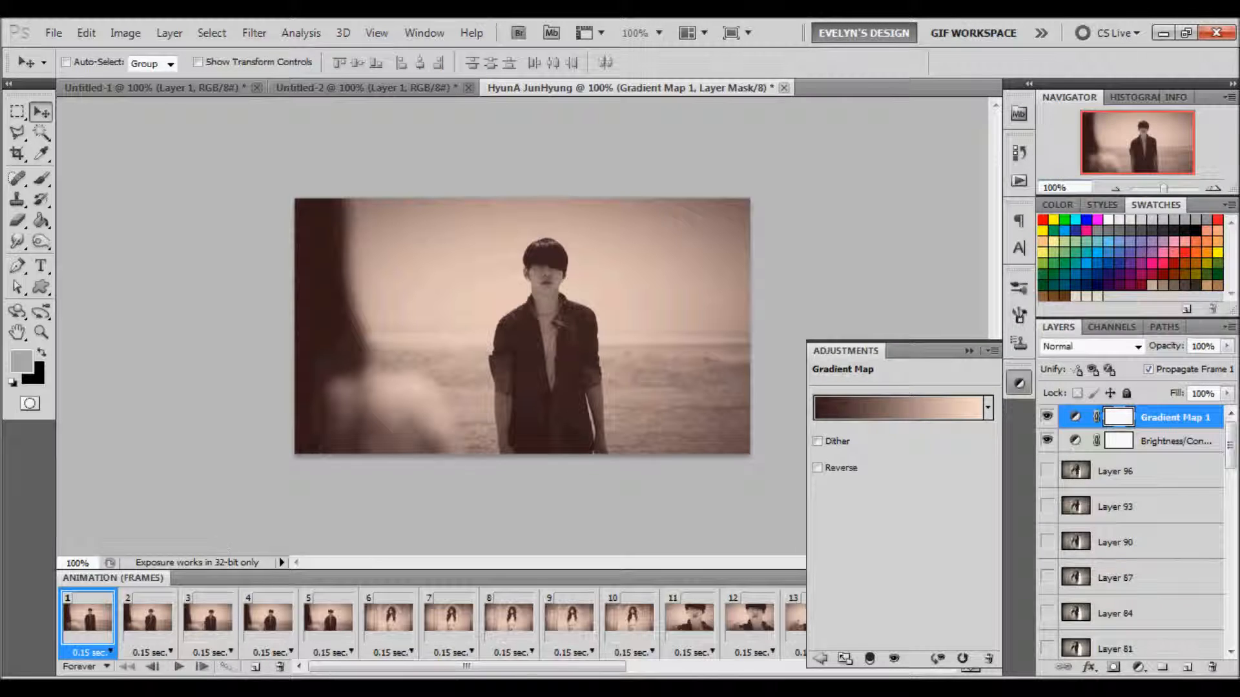
Play the toned animation through, stop it, and collapse the adjustment settings.
left_click(179, 667)
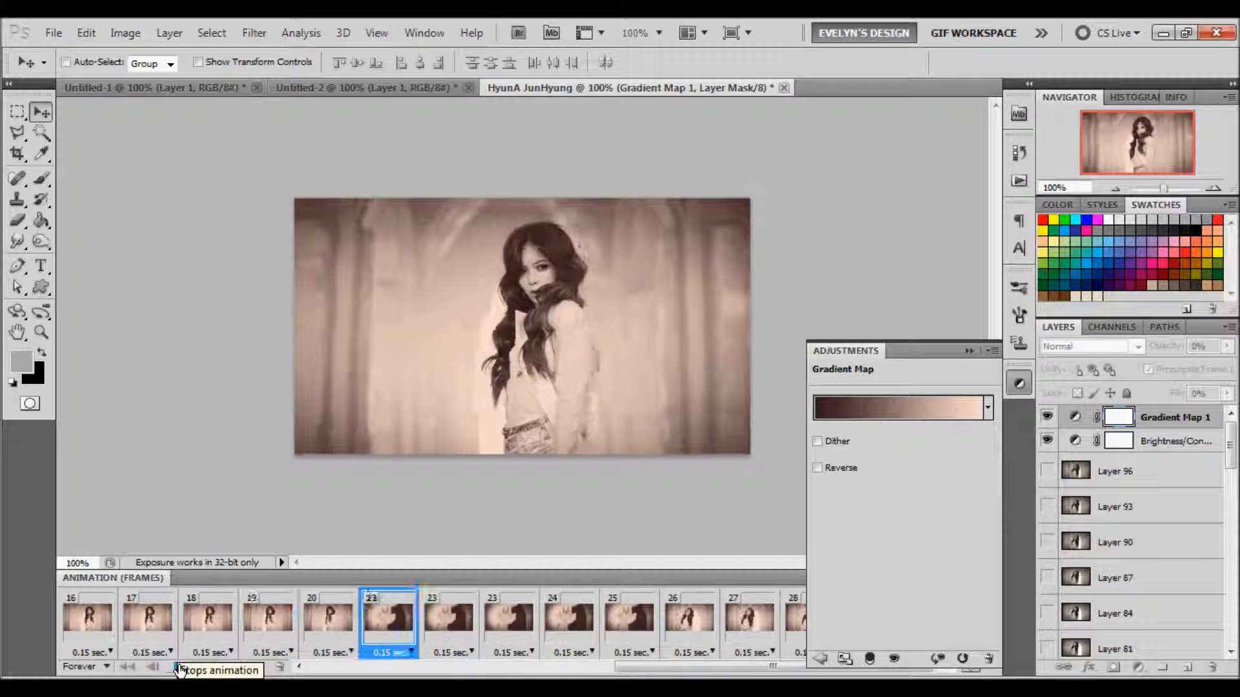
left_click(179, 667)
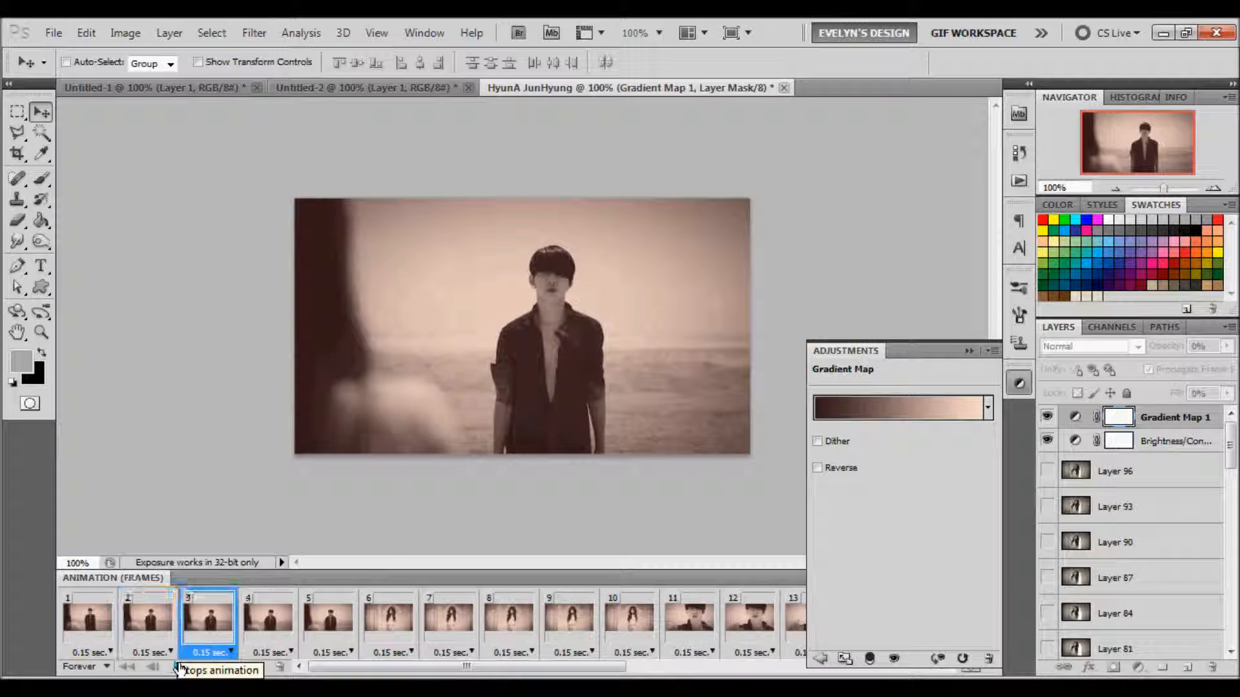
left_click(1018, 382)
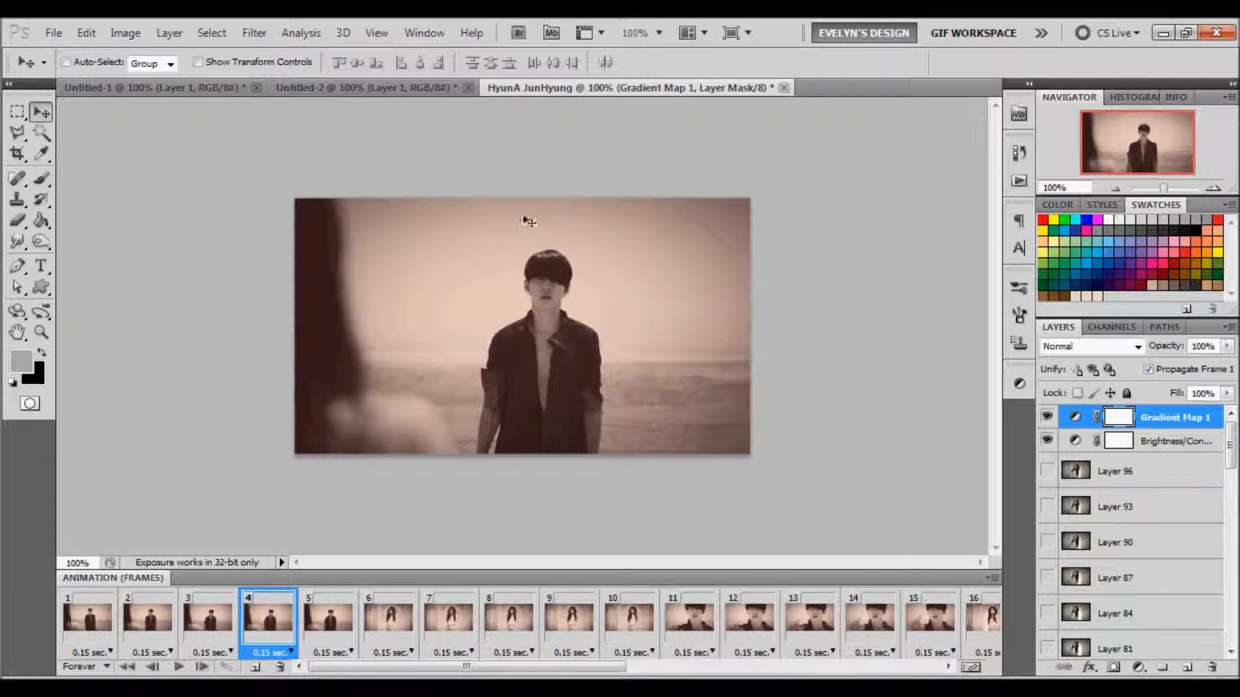
Add a new layer above the Gradient Map and fill a thin full-width strip along the canvas's top edge with black.
left_click(1185, 667)
key("d")
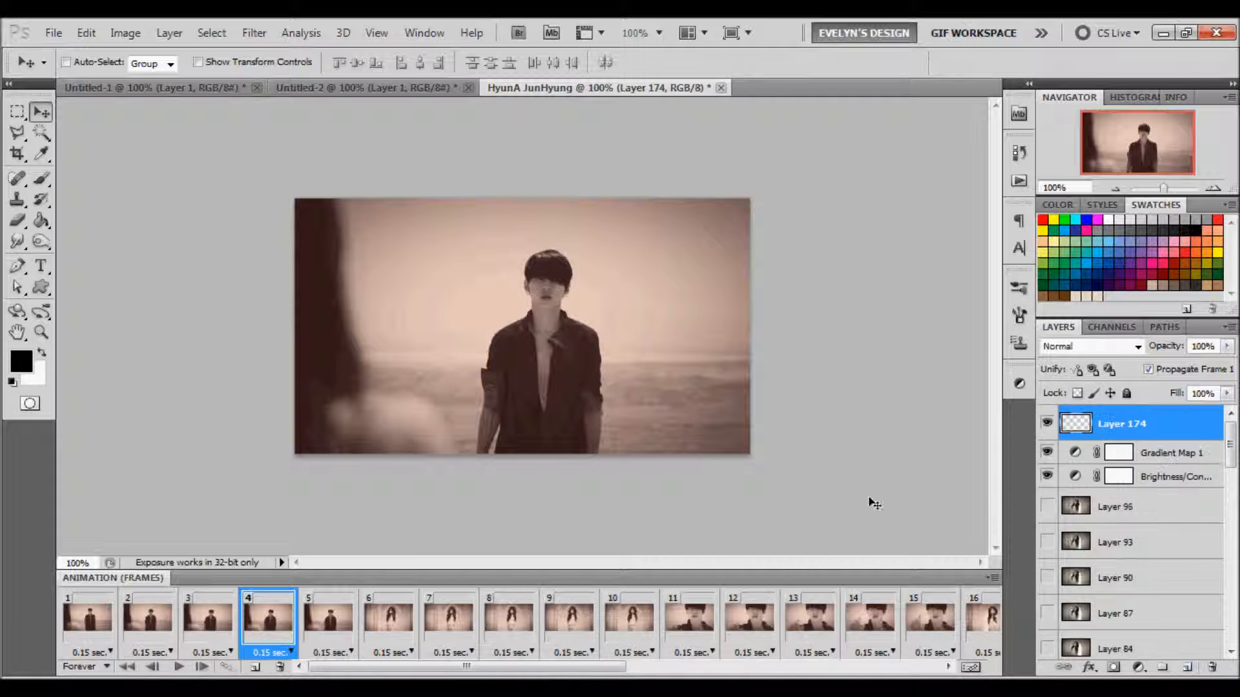
left_click_drag(15, 101, 9, 91)
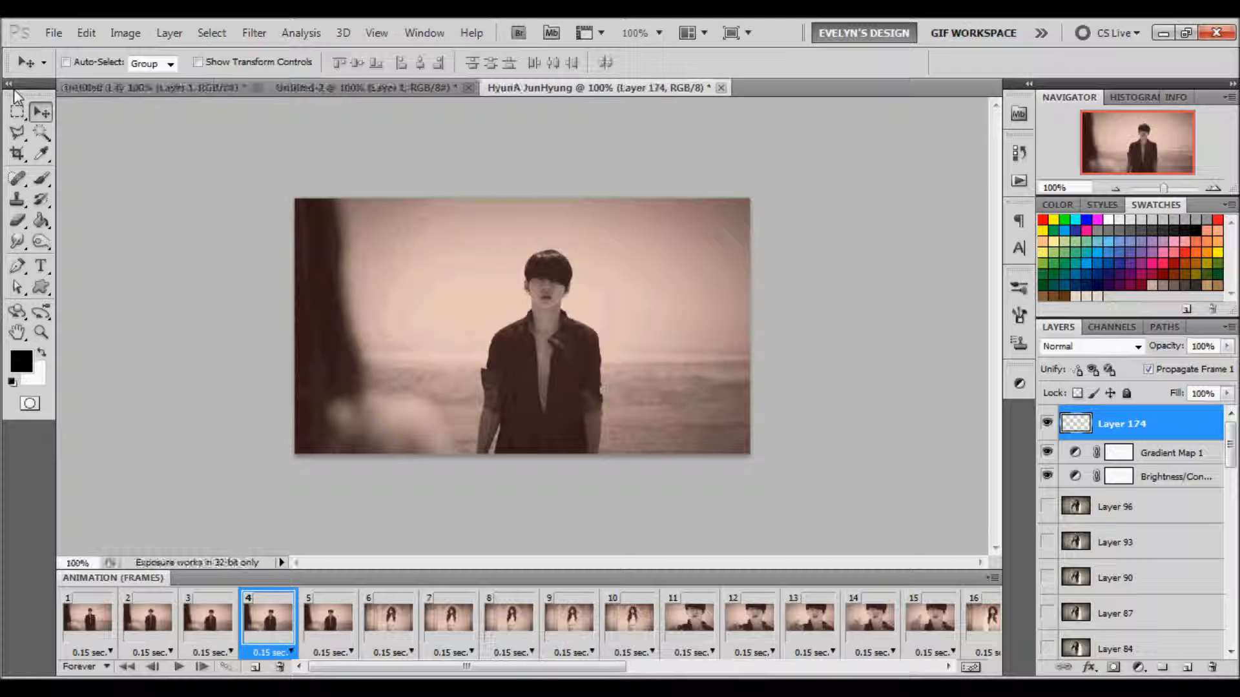
left_click(17, 112)
left_click_drag(296, 197, 807, 219)
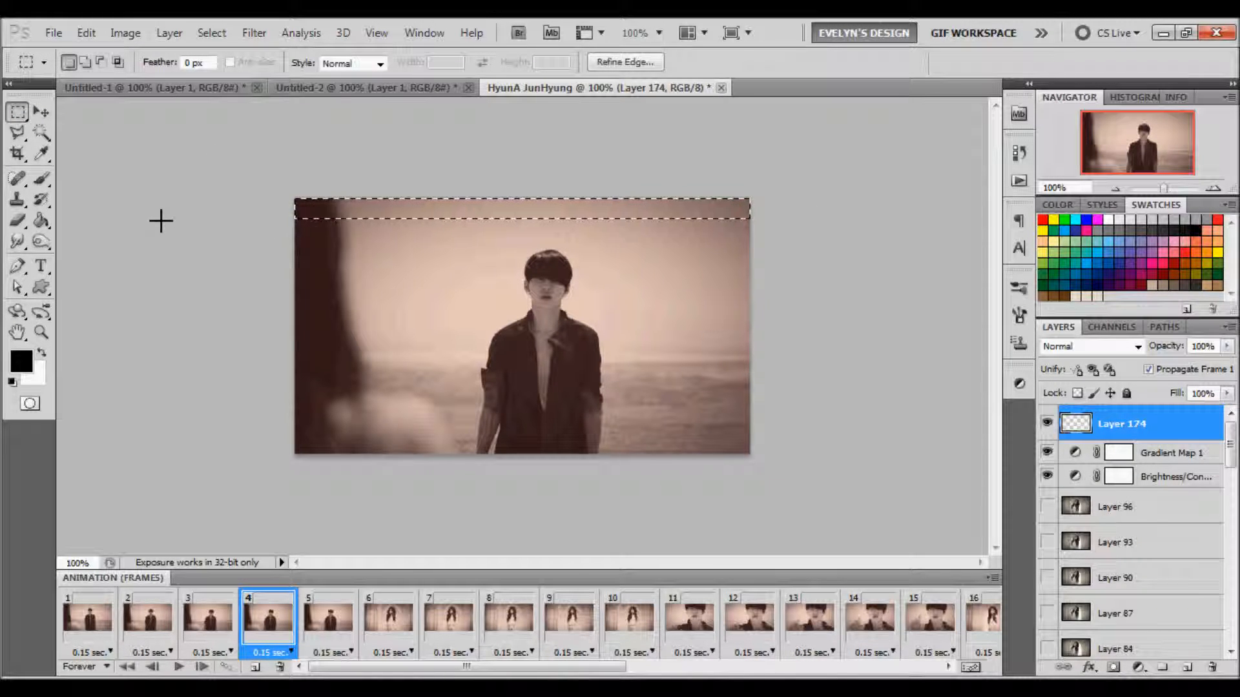
left_click(41, 220)
left_click(404, 217)
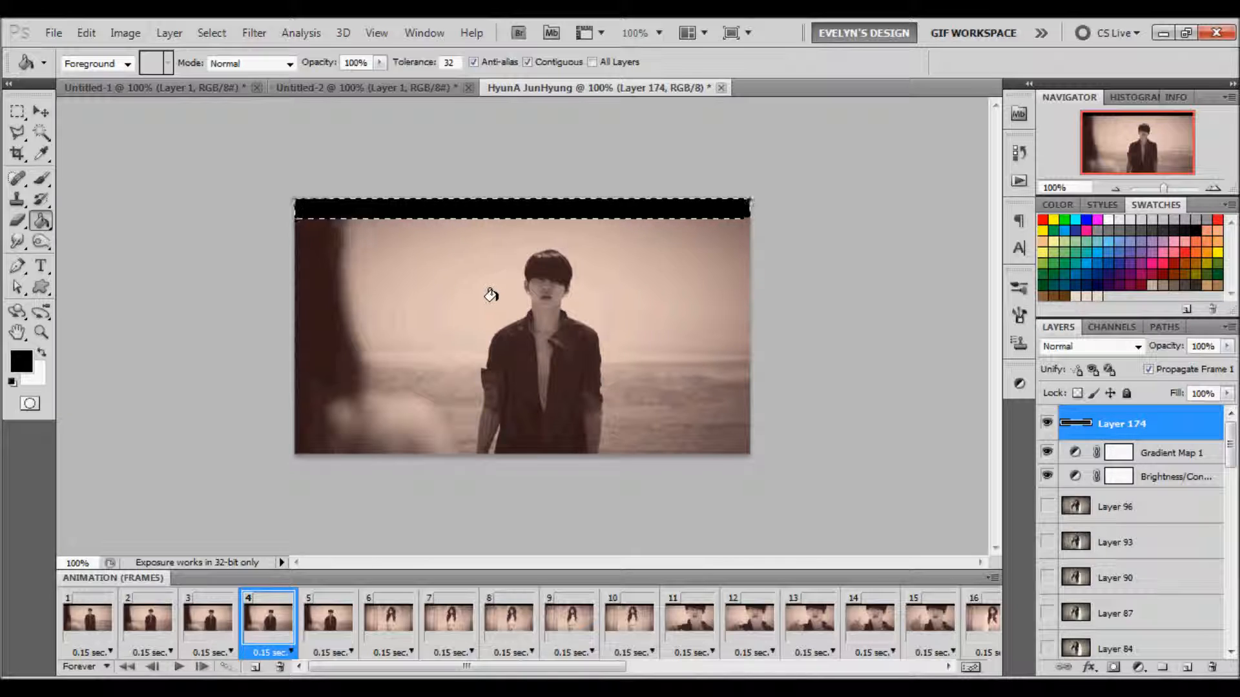
key("ctrl+d")
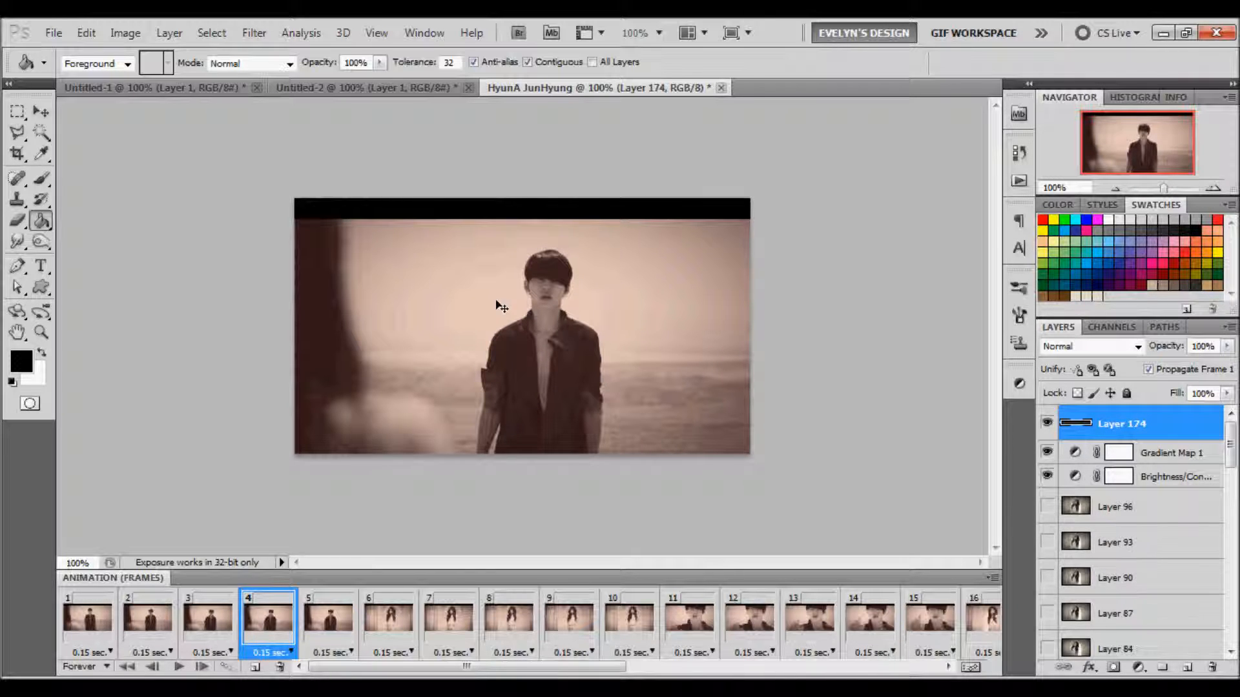
Duplicate the black strip layer and move the copy straight down to the canvas's bottom edge in frame 4.
key("ctrl+j")
key("v")
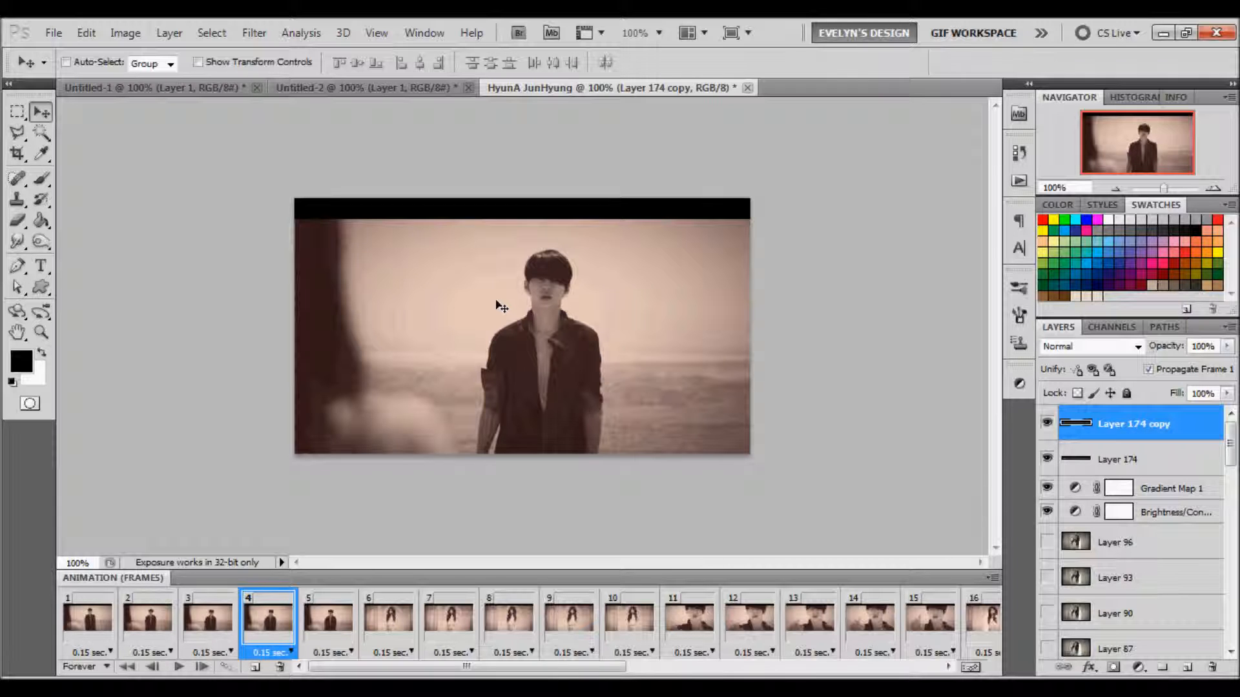
key("shift+Down")
key("shift+Down")
key("shift+Down")
key("shift+Down")
key("shift+Down")
key("shift+Down")
key("shift+Down")
key("shift+Down")
key("shift+Down")
key("shift+Down")
key("shift+Down")
key("shift+Down")
key("shift+Down")
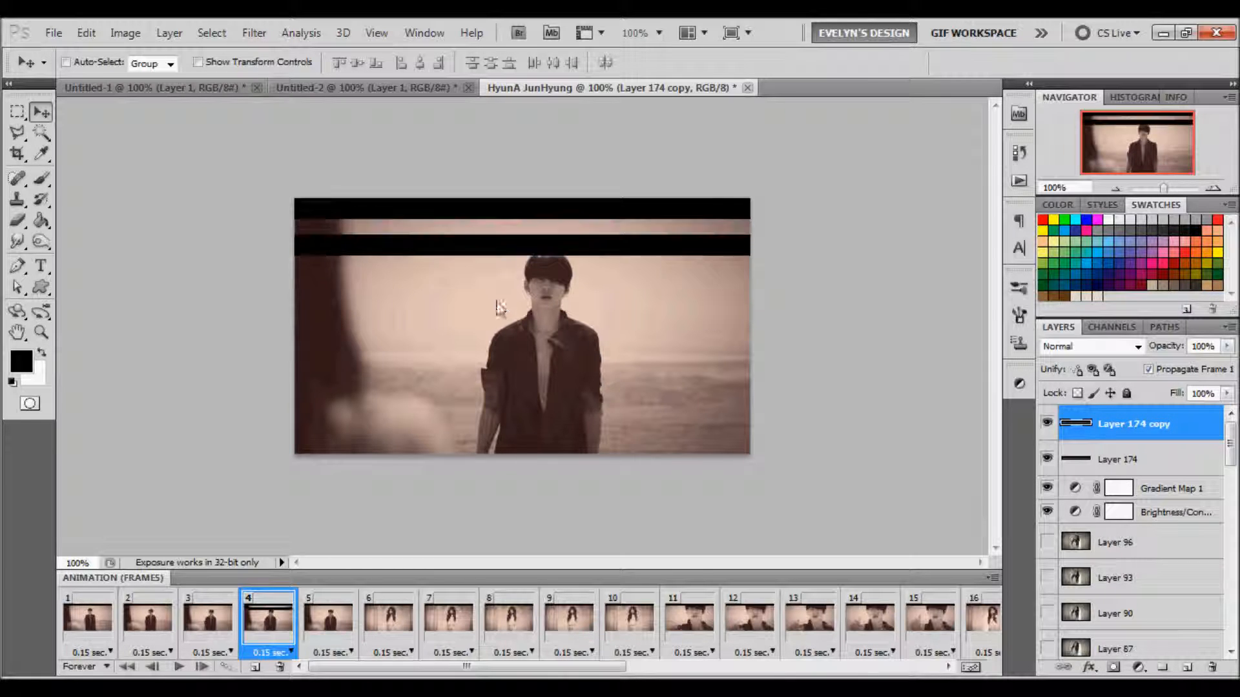
key("shift+Down")
key("shift+Down")
key("shift+Down")
key("shift+Down")
key("shift+Down")
key("shift+Down")
key("shift+Down")
key("shift+Down")
key("shift+Down")
key("shift+Down")
key("shift+Down")
key("shift+Down")
key("shift+Down")
key("shift+Down")
key("shift+Down")
key("shift+Down")
key("shift+Down")
key("shift+Down")
key("shift+Down")
key("shift+Down")
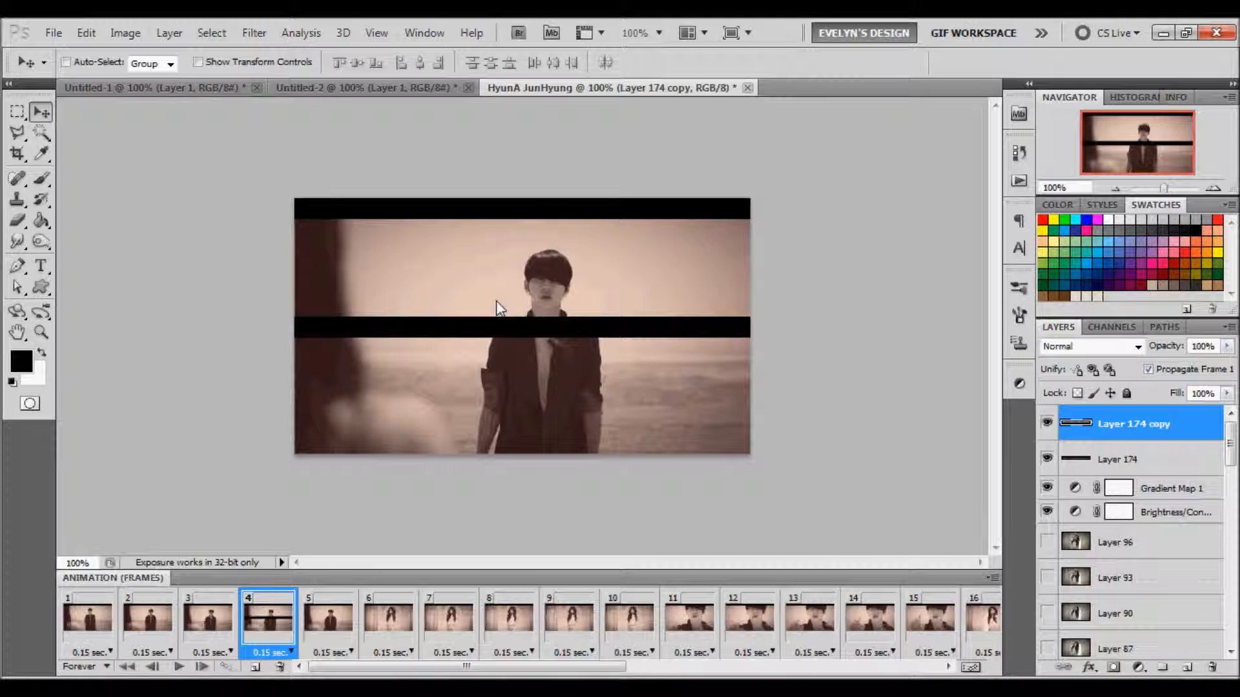
key("shift+Down")
key("shift+Down")
key("shift+Down")
key("shift+Down")
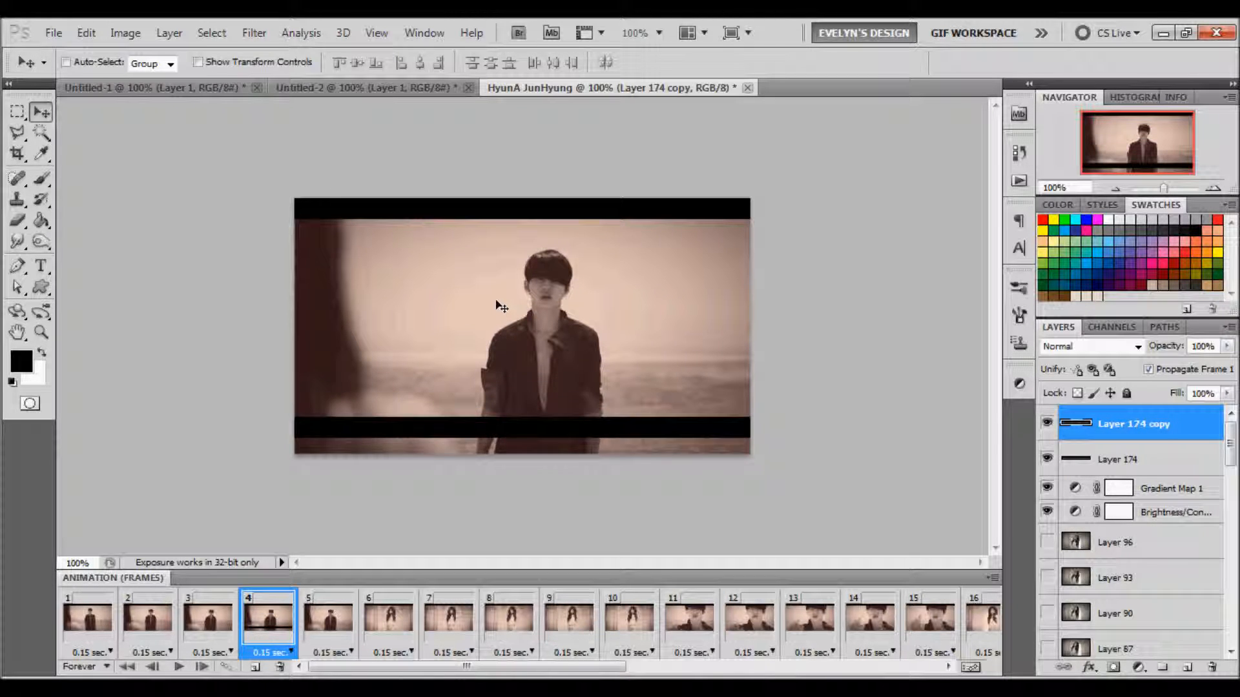
key("Down")
key("Down")
key("Down")
key("Down")
key("Down")
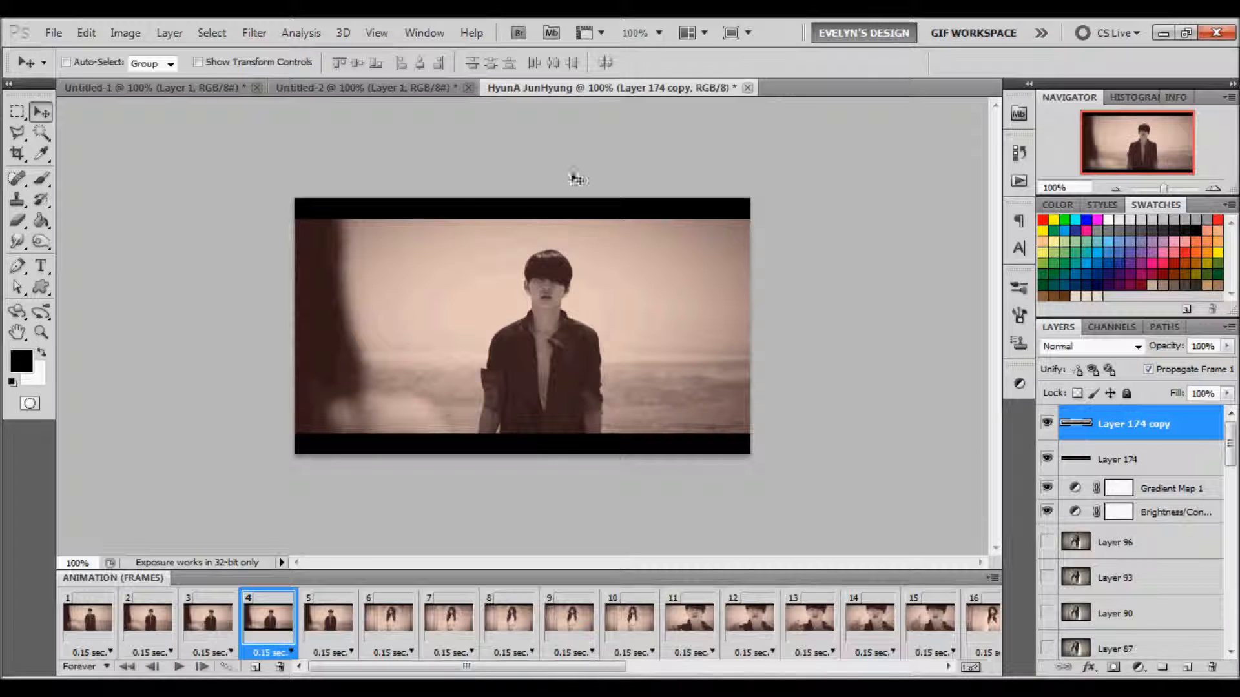
Move the copied black strip to the canvas's bottom edge in frame 1, and realign it there in frame 4.
left_click(94, 623)
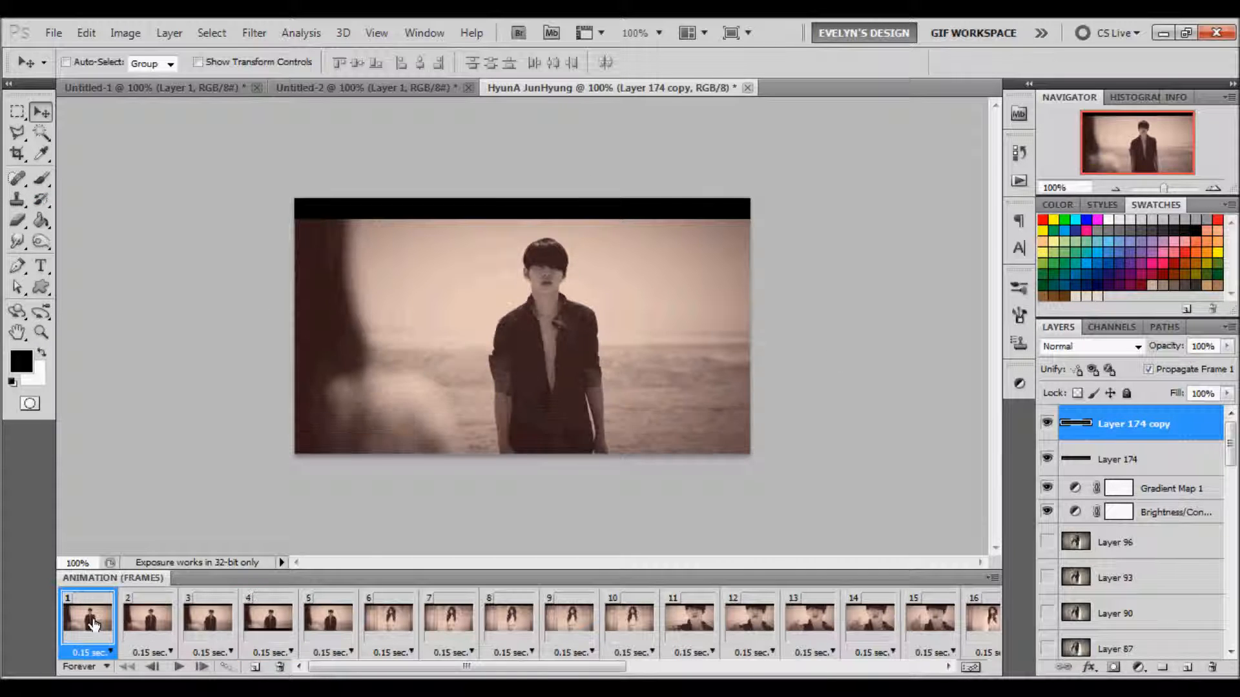
left_click_drag(588, 228, 587, 452)
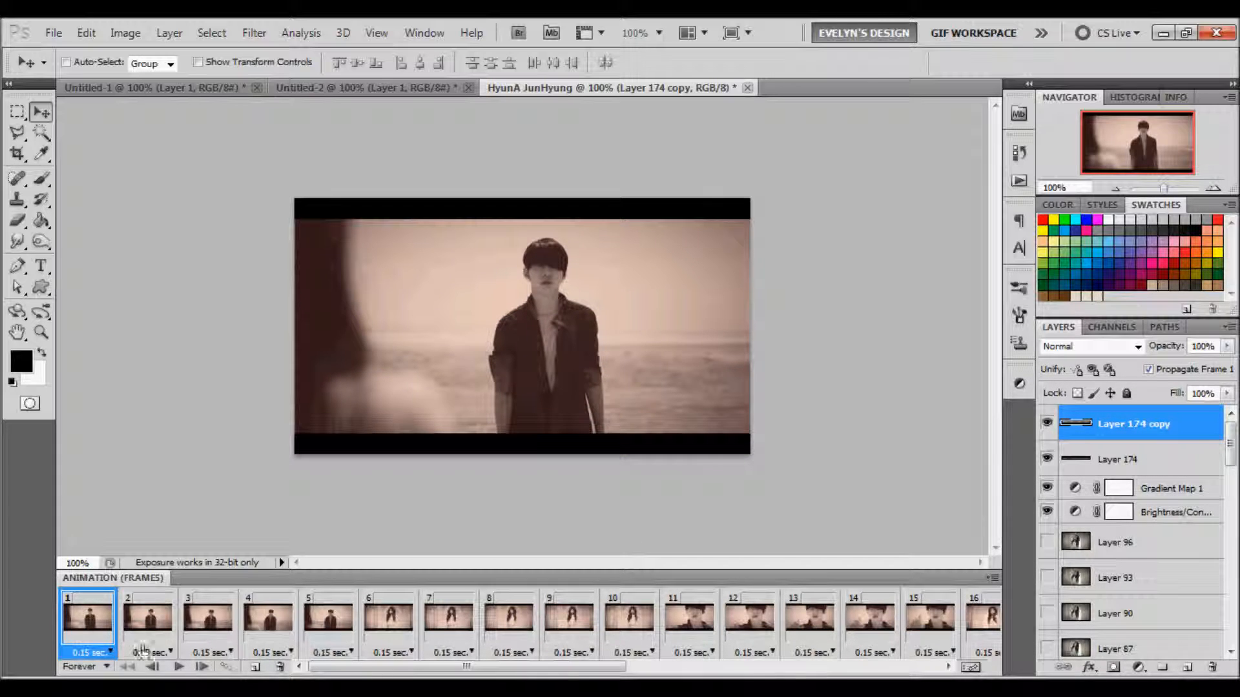
left_click(229, 637)
left_click(287, 603)
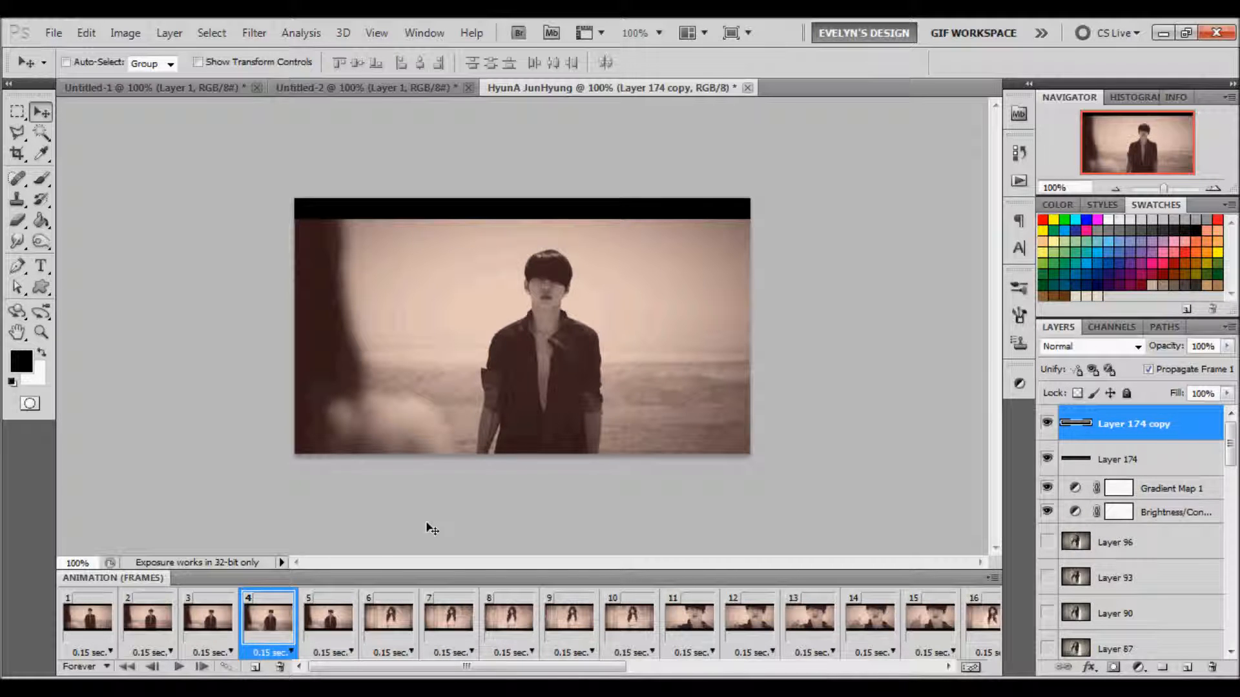
left_click_drag(471, 409, 520, 370)
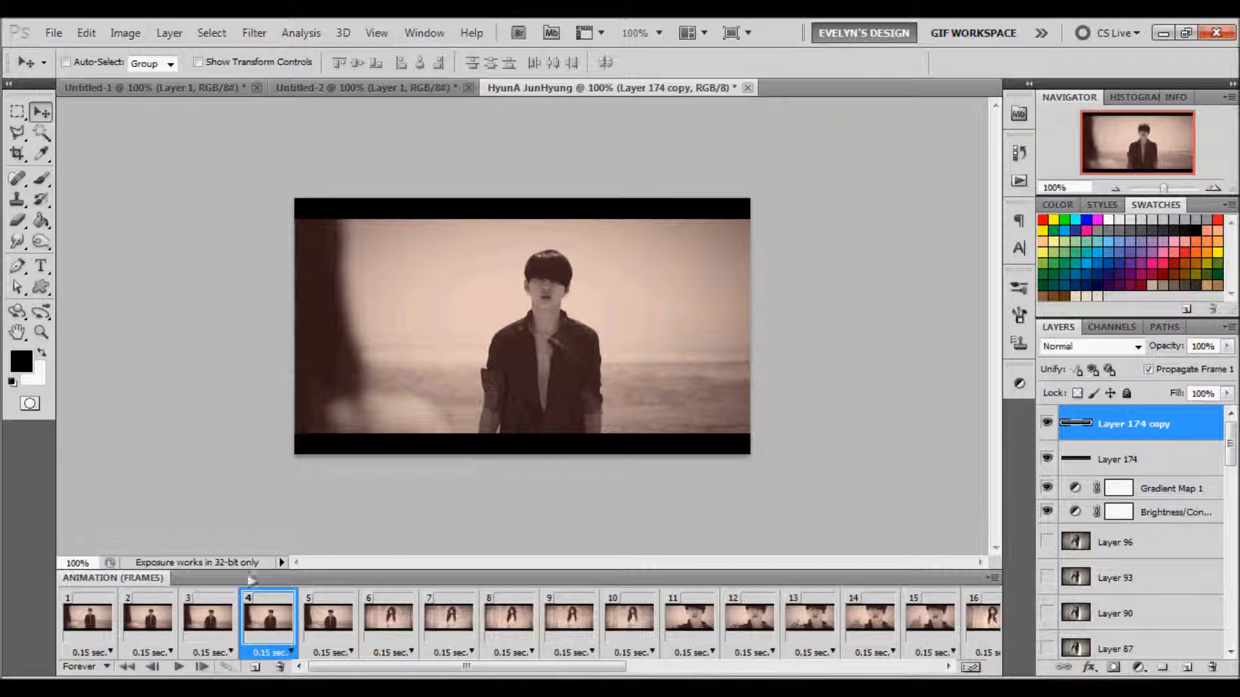
Look through the animation frames to check both black strips, and return to frame 1.
left_click(113, 613)
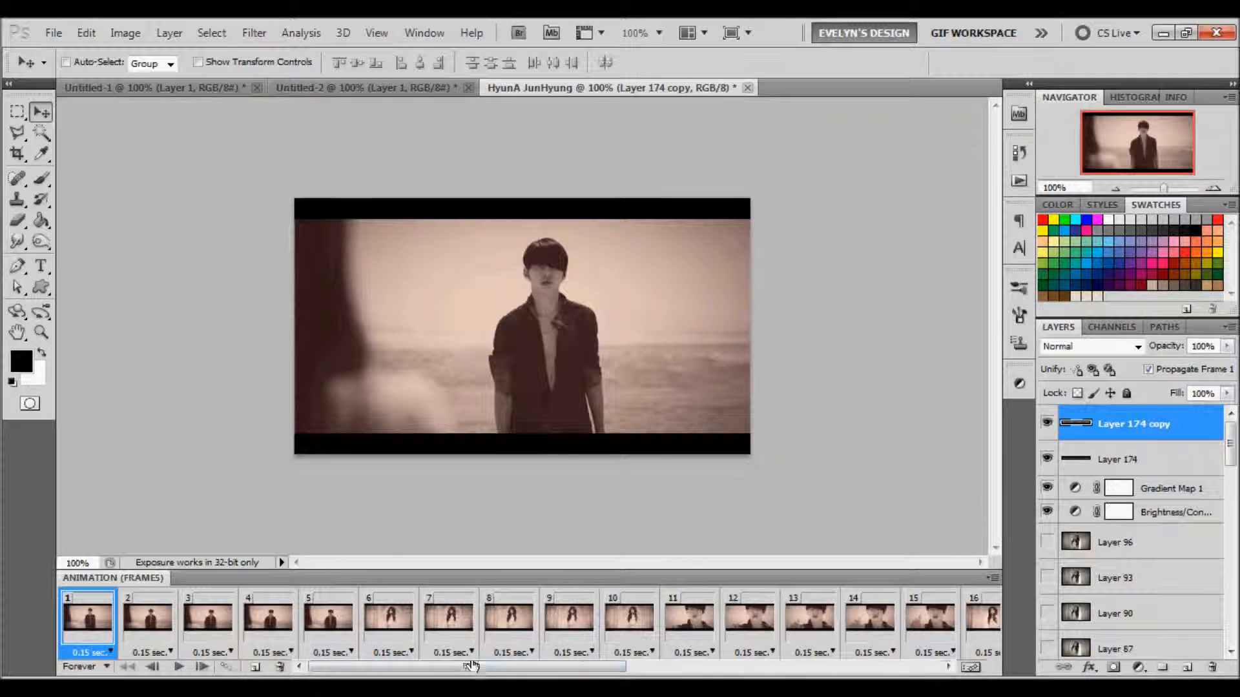
left_click_drag(473, 671, 844, 652)
left_click_drag(926, 616, 271, 669)
left_click(88, 616)
left_click_drag(438, 668, 301, 672)
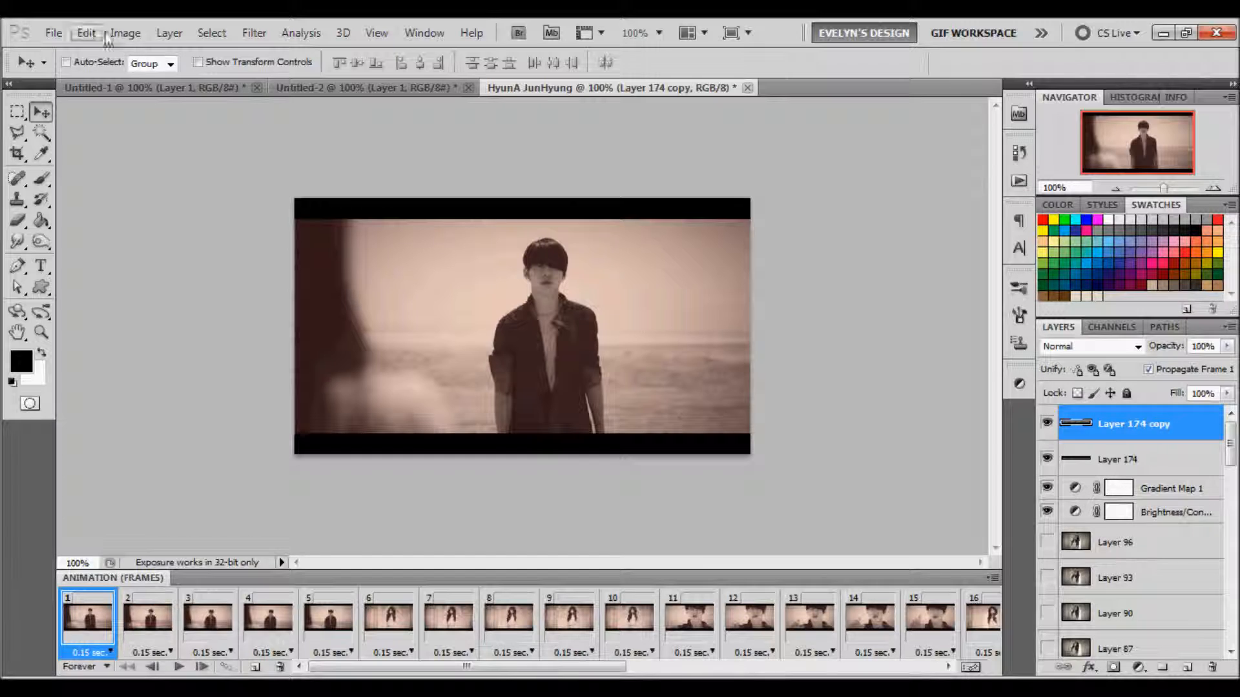
Save the animation for web with the GIF 128 Dithered preset as HyunA-JunHyung in the Banners folder.
left_click(53, 33)
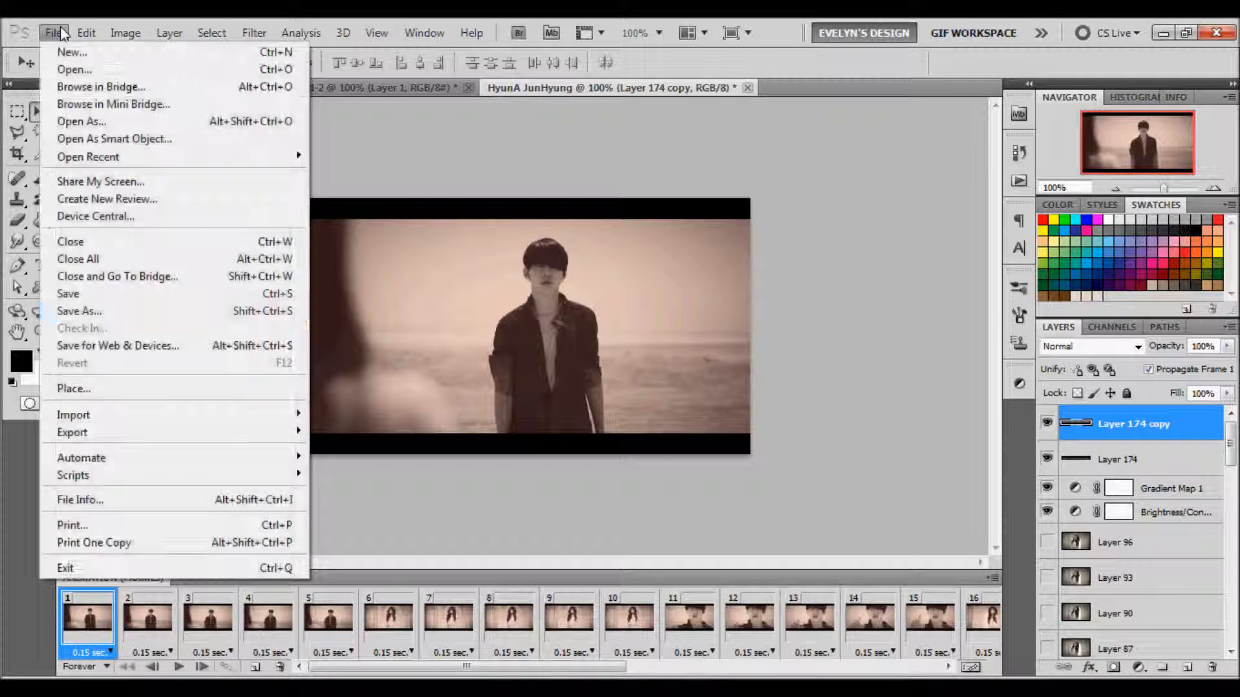
left_click(105, 348)
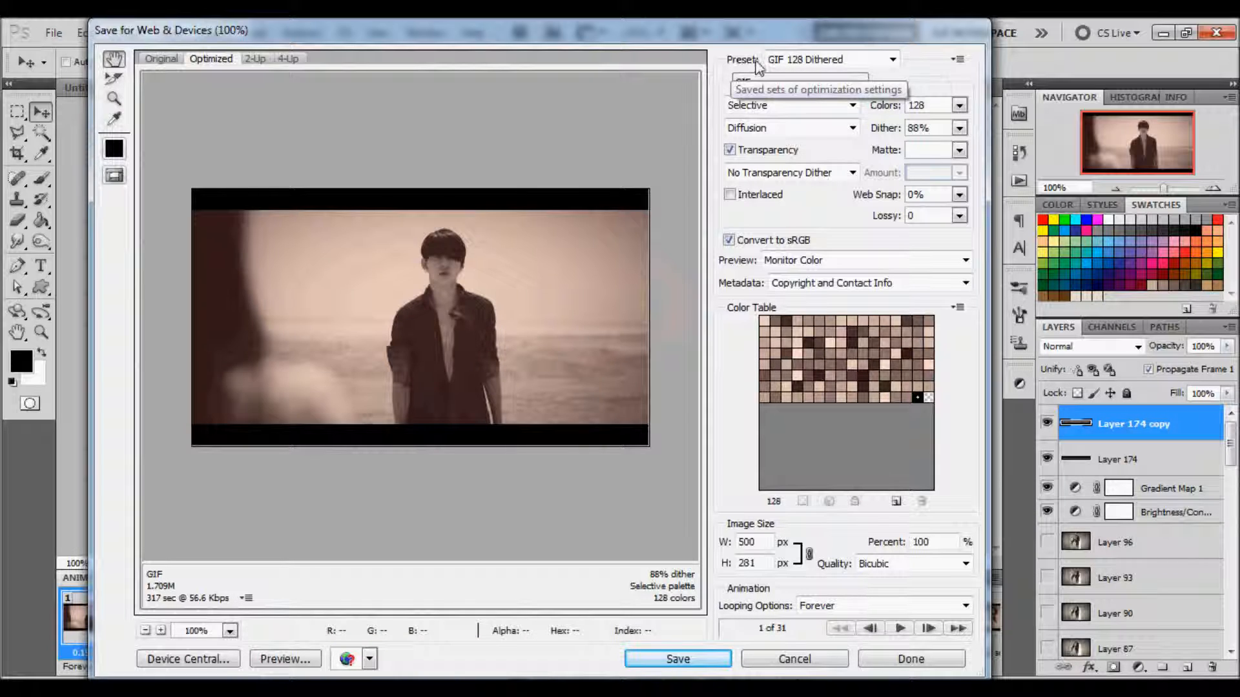
left_click(851, 59)
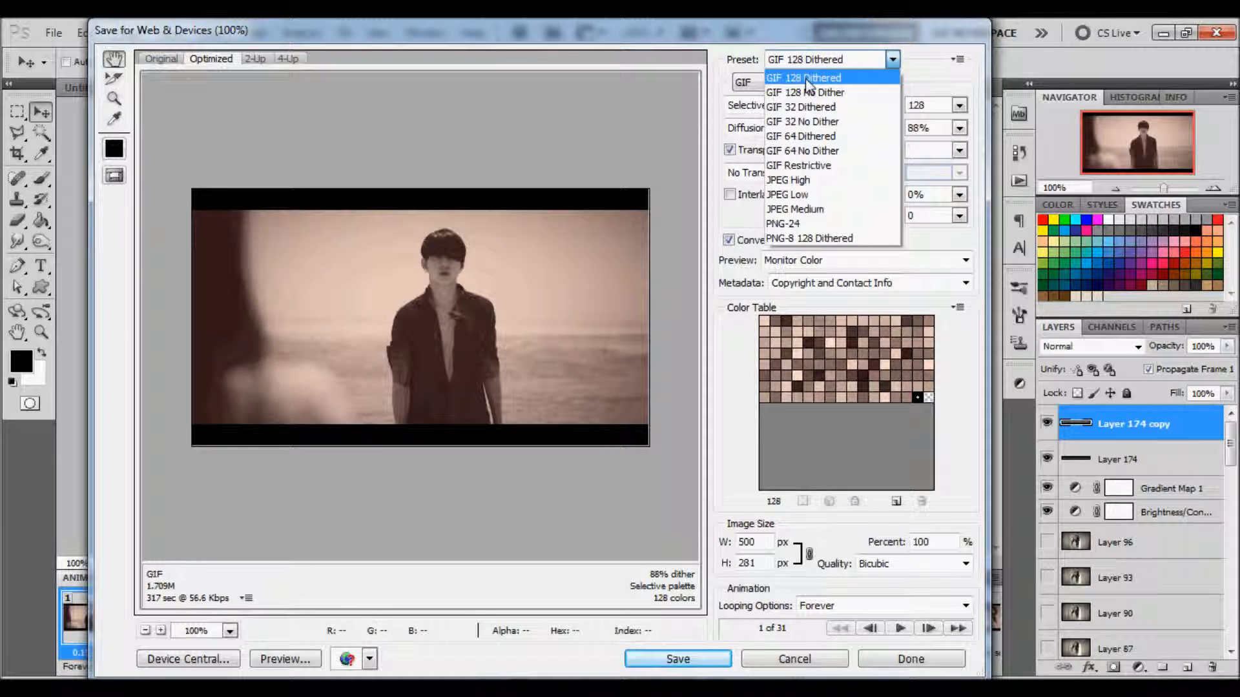
left_click(799, 79)
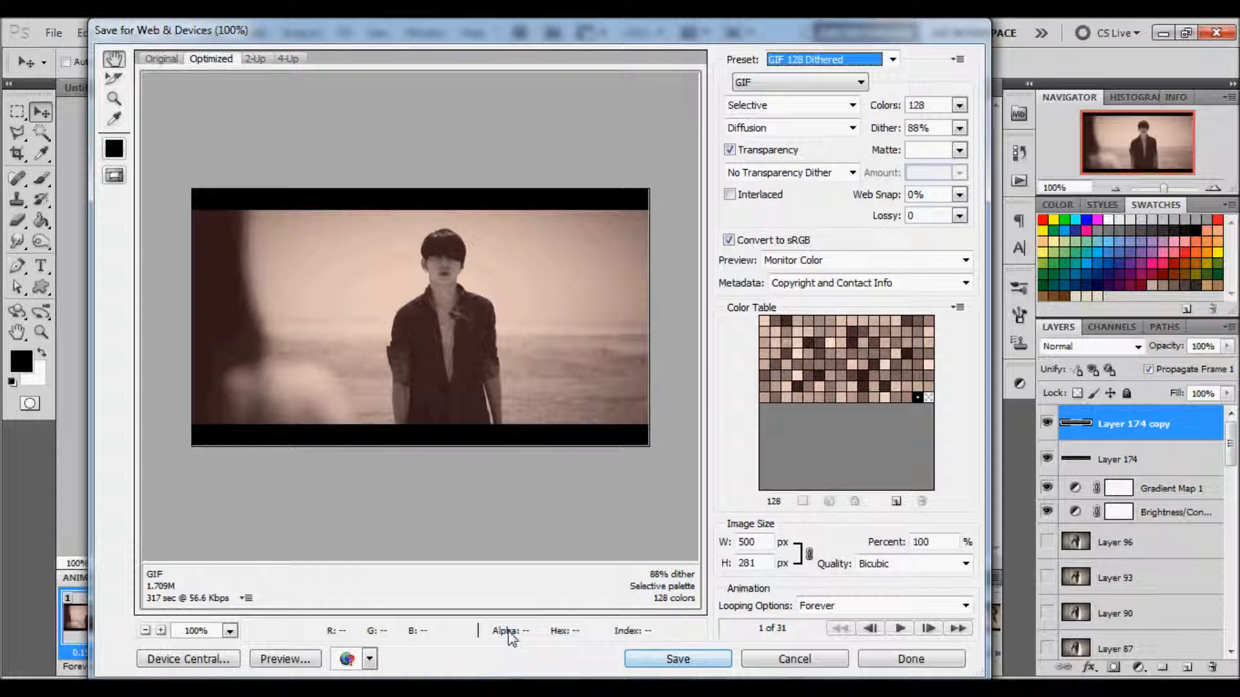
left_click(679, 660)
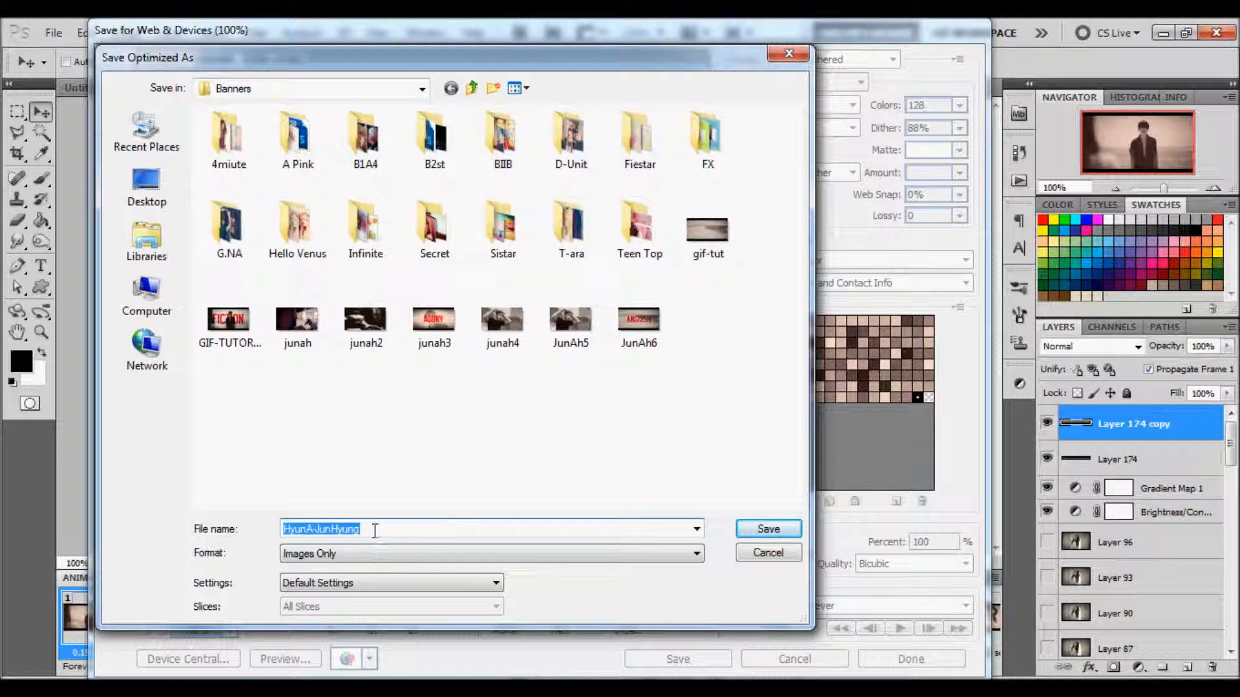
key("Return")
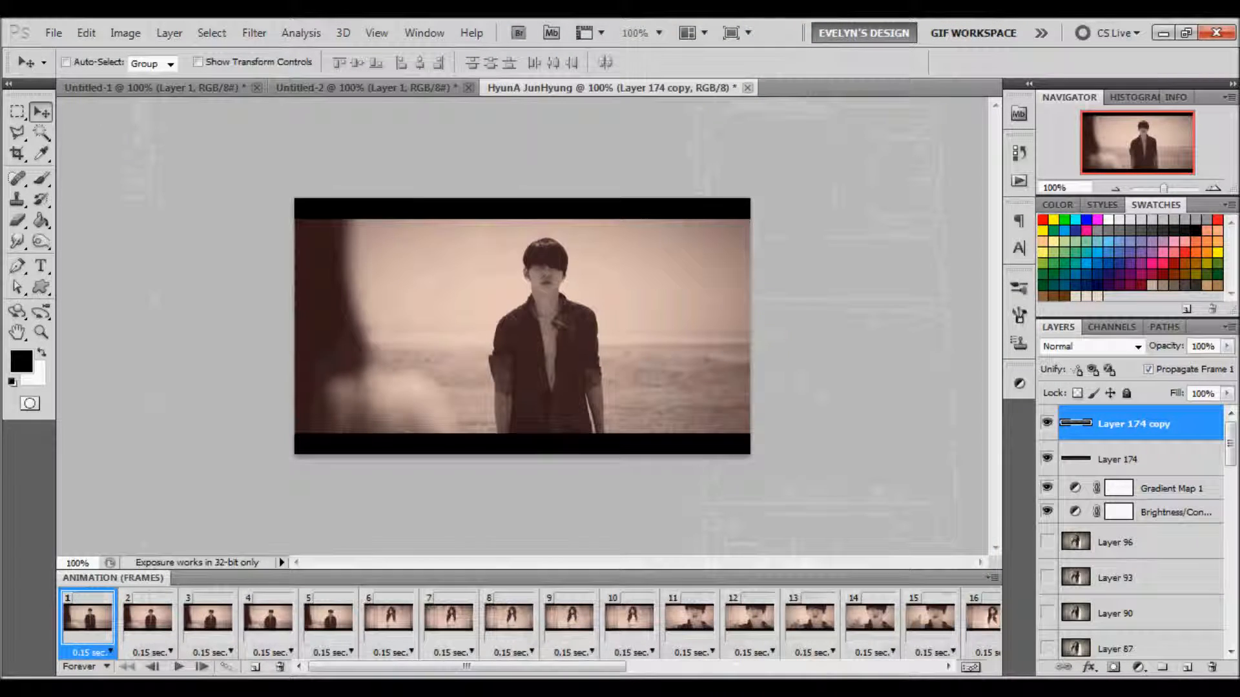
Open the Banners folder on the E: drive and view HyunA-JunHyung.gif in a new Chrome tab.
left_click(138, 685)
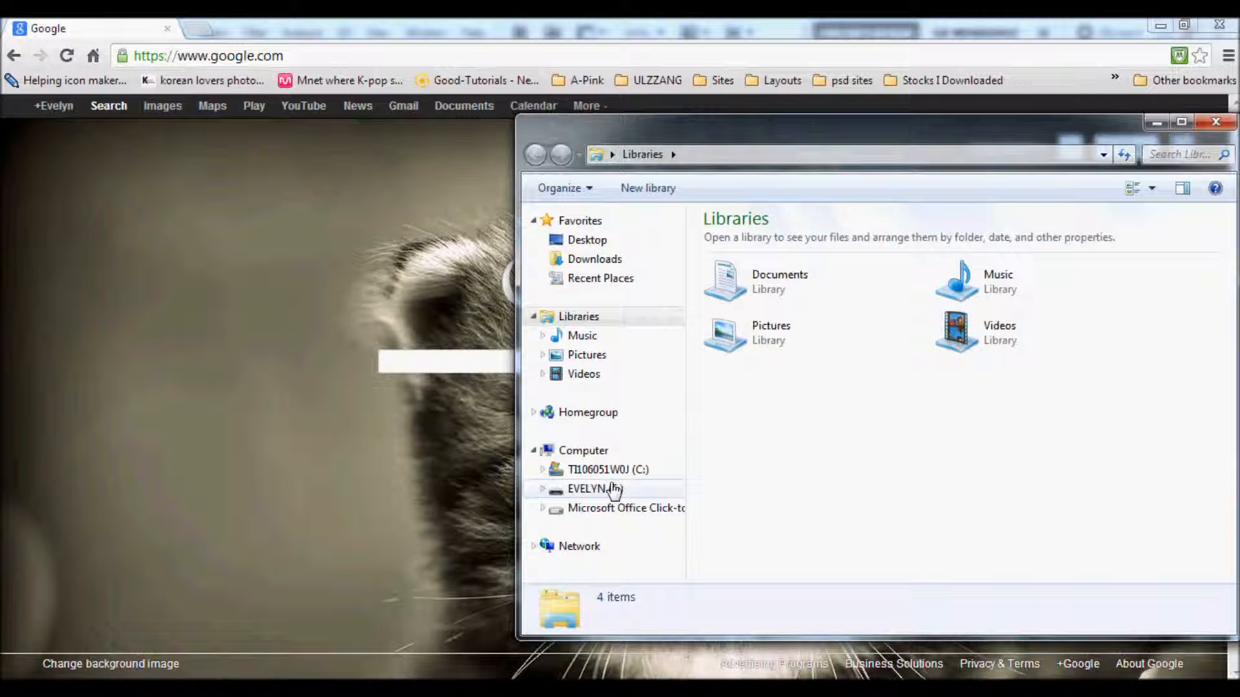
left_click(568, 489)
double_click(955, 252)
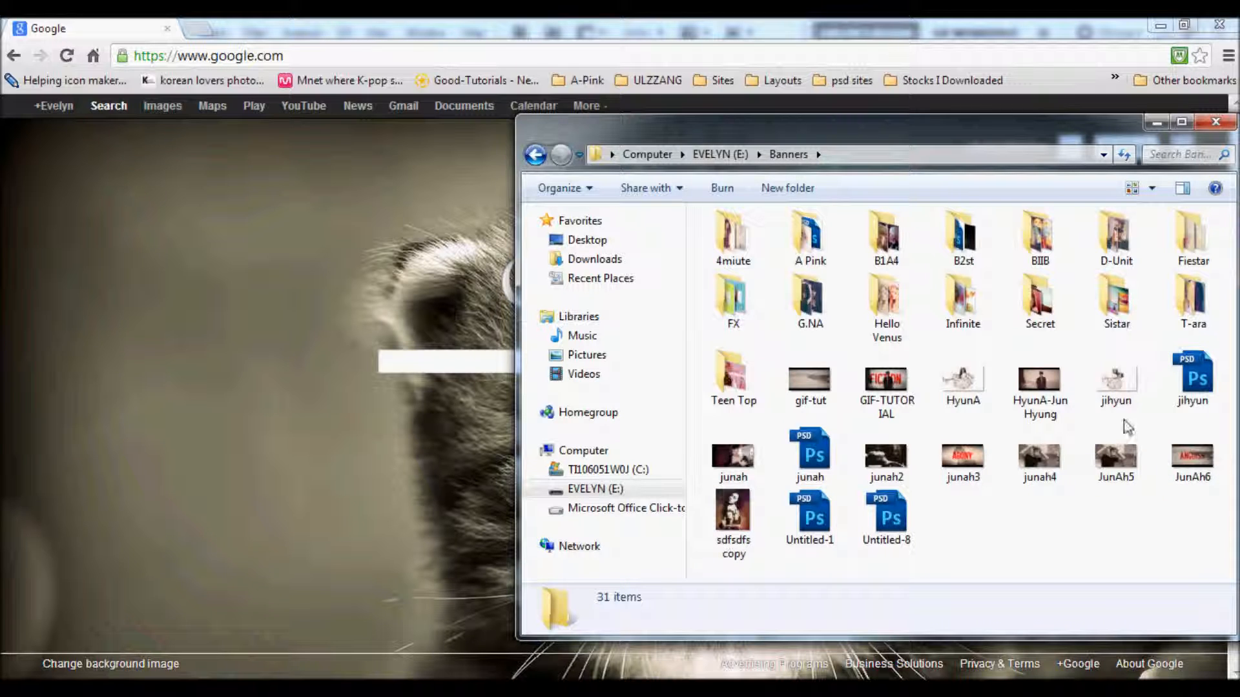
left_click_drag(1046, 386, 328, 34)
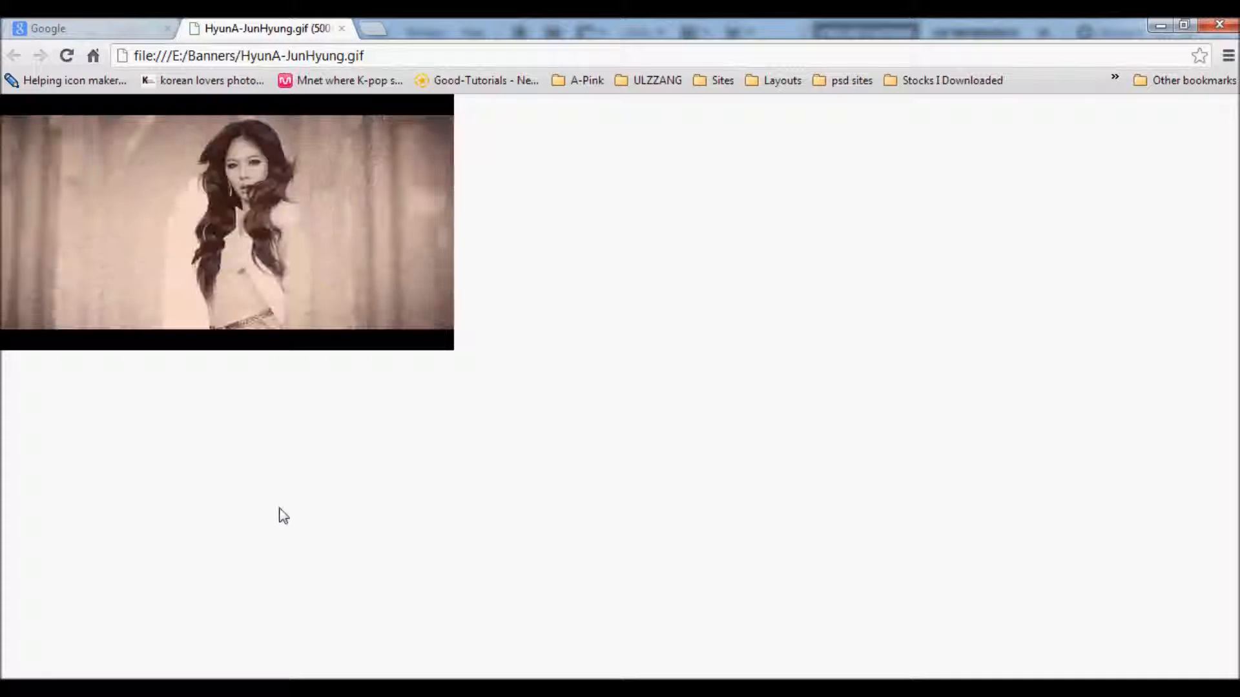
View gif-tut.gif and GIF-TUTORIAL.gif from the Banners folder in separate new browser tabs.
key("alt+Tab")
left_click_drag(830, 388, 494, 27)
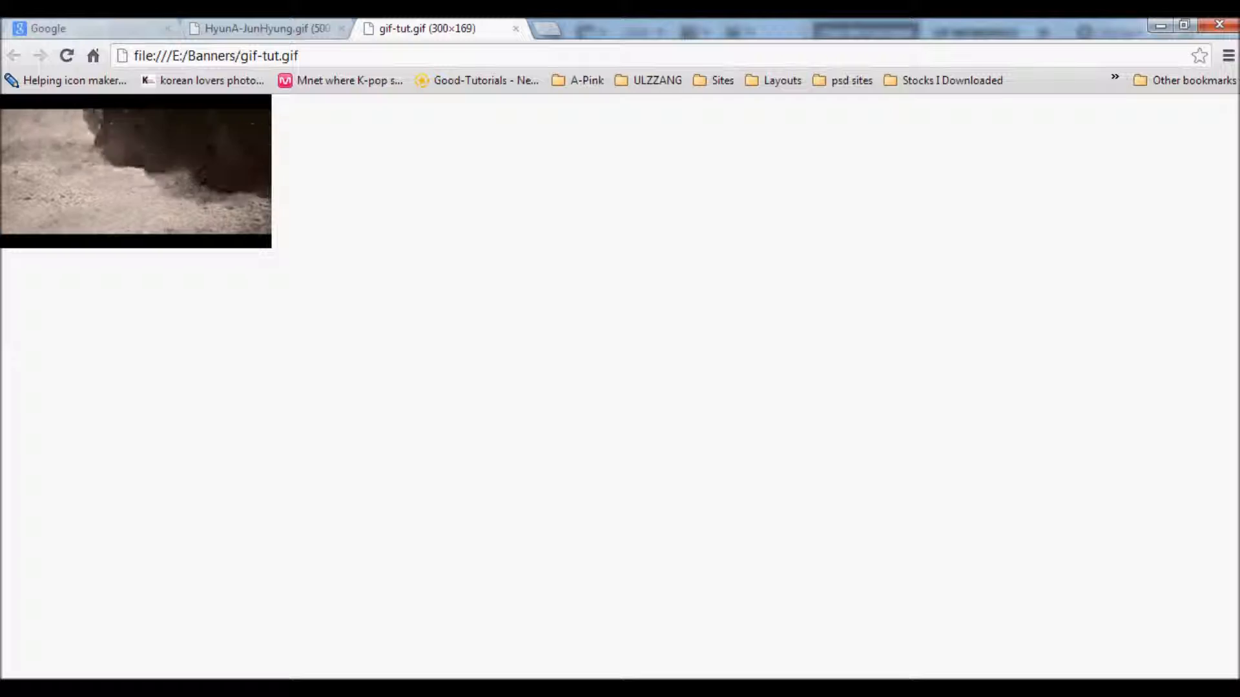
mouse_move(116, 689)
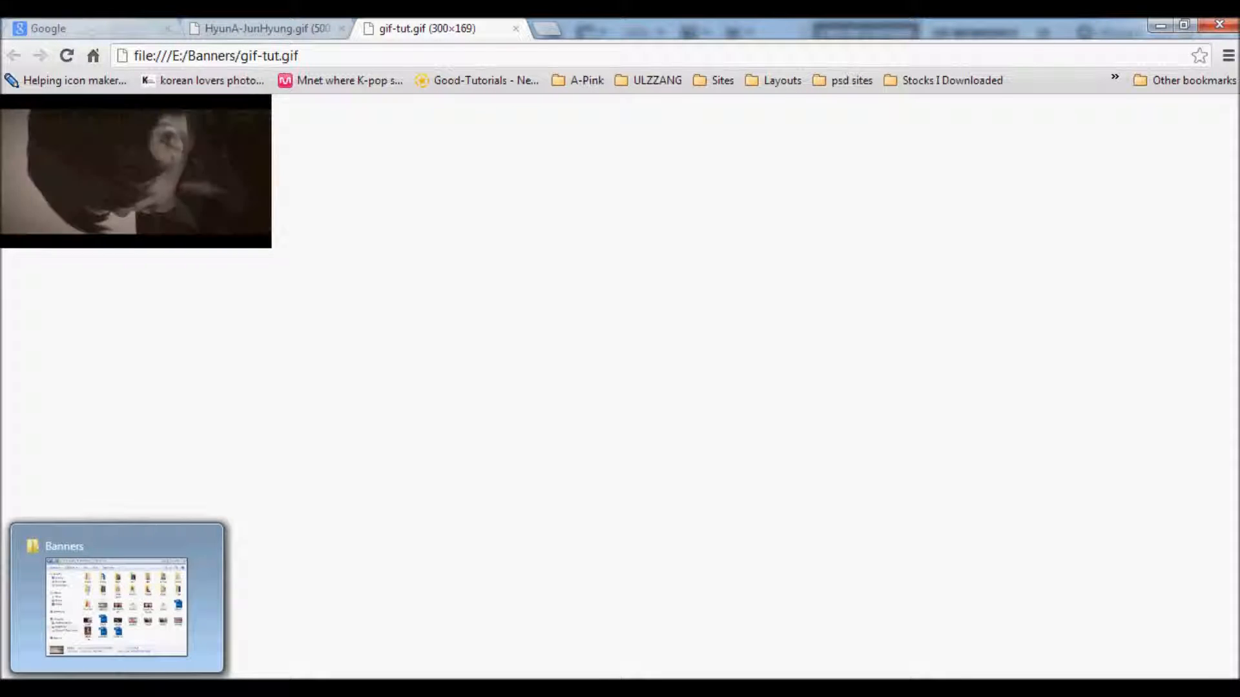
left_click(116, 689)
left_click(886, 381)
left_click_drag(885, 381, 581, 29)
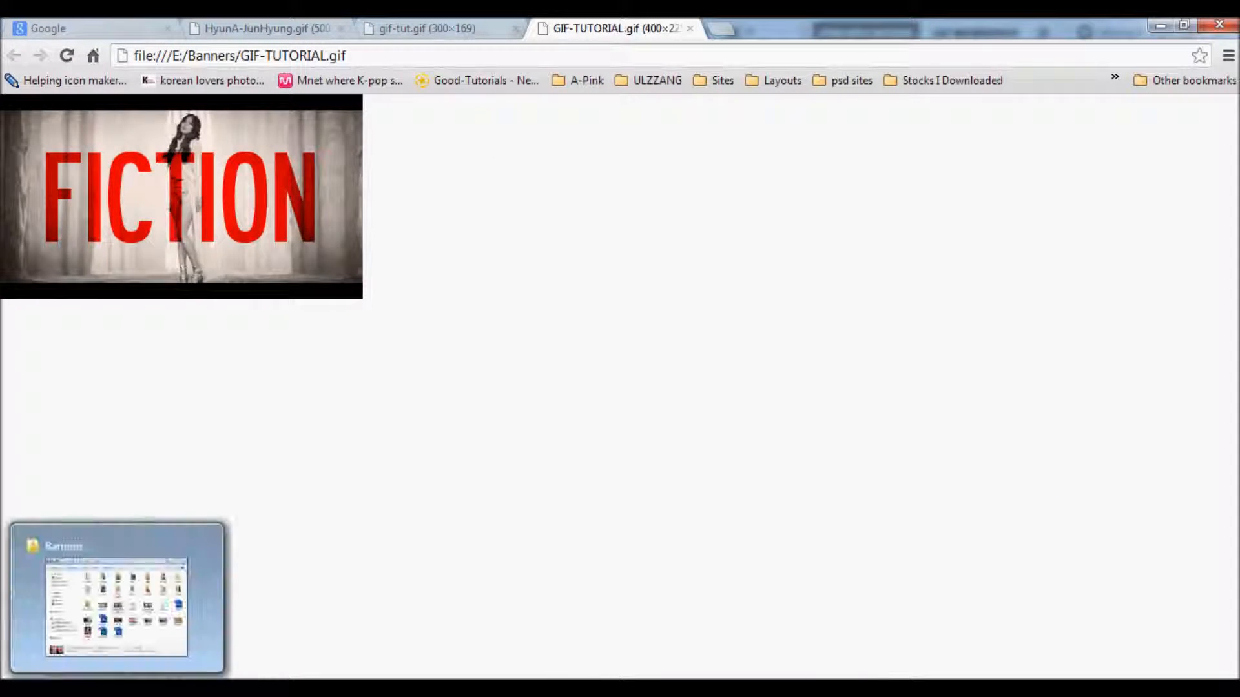
View junah2.gif and junah.gif from the Banners folder in separate new browser tabs.
left_click(116, 688)
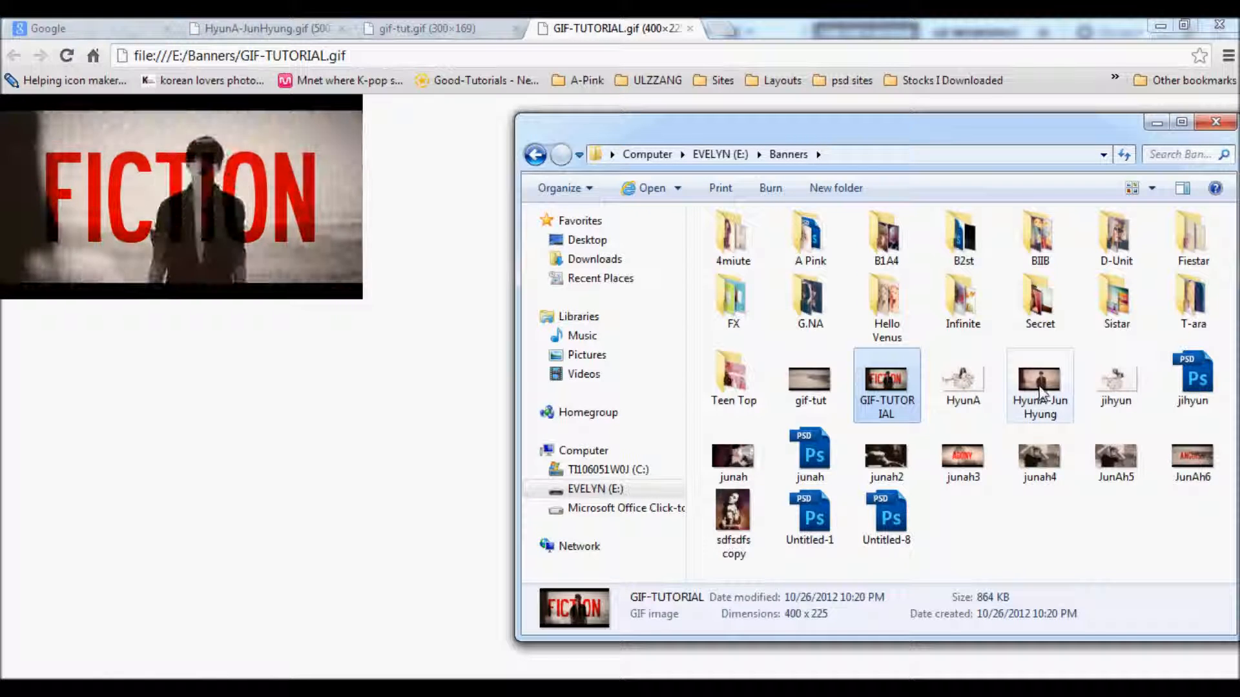
left_click_drag(885, 459, 747, 33)
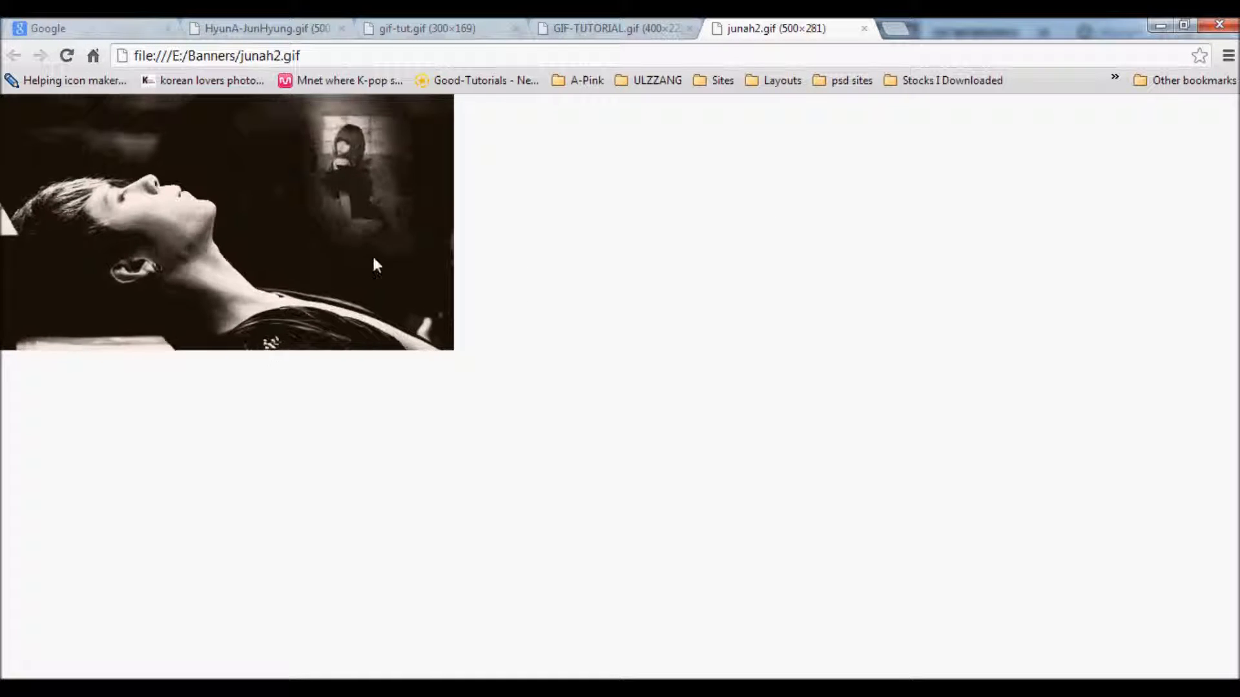
key("alt+Tab")
left_click_drag(742, 462, 949, 20)
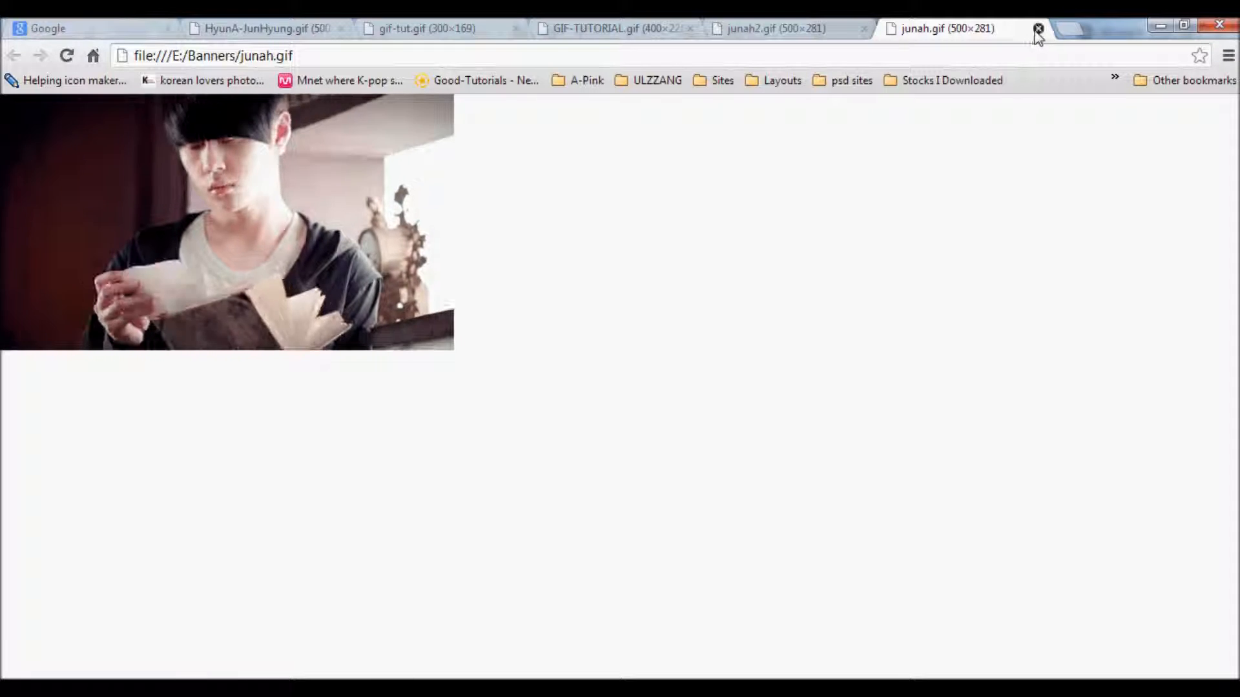
Open junah4.gif from the Banners folder in the browser and compare it with HyunA-JunHyung.gif.
left_click(413, 687)
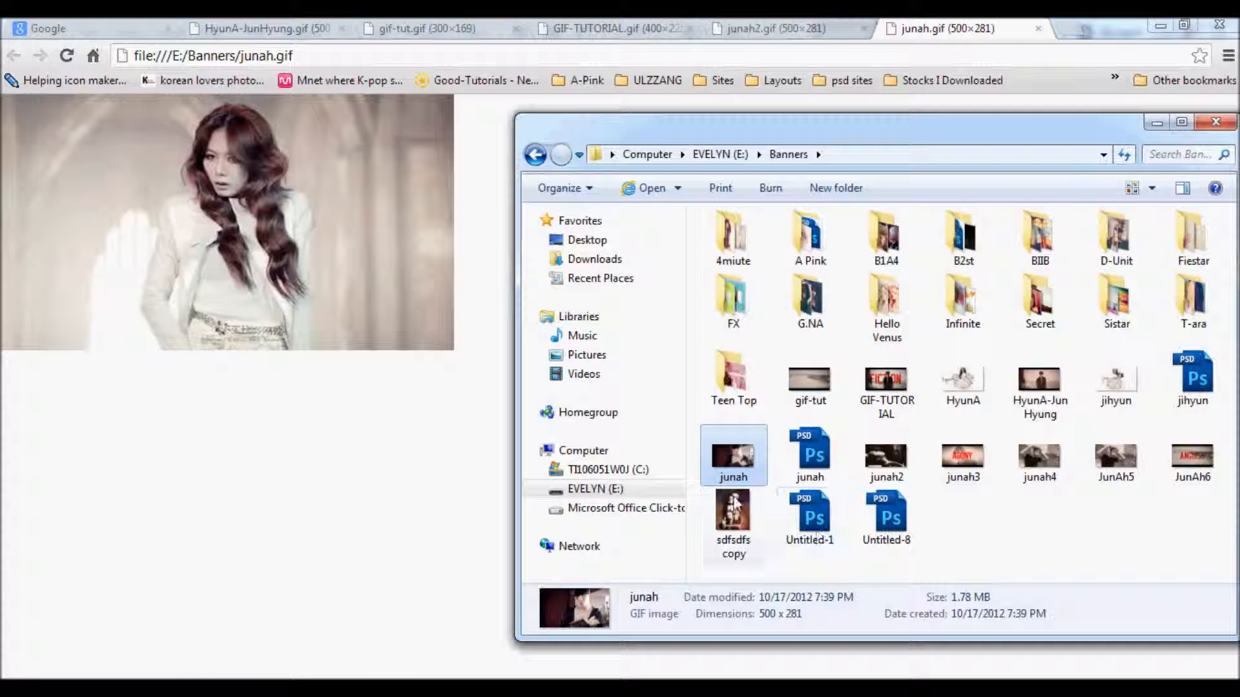
double_click(1040, 459)
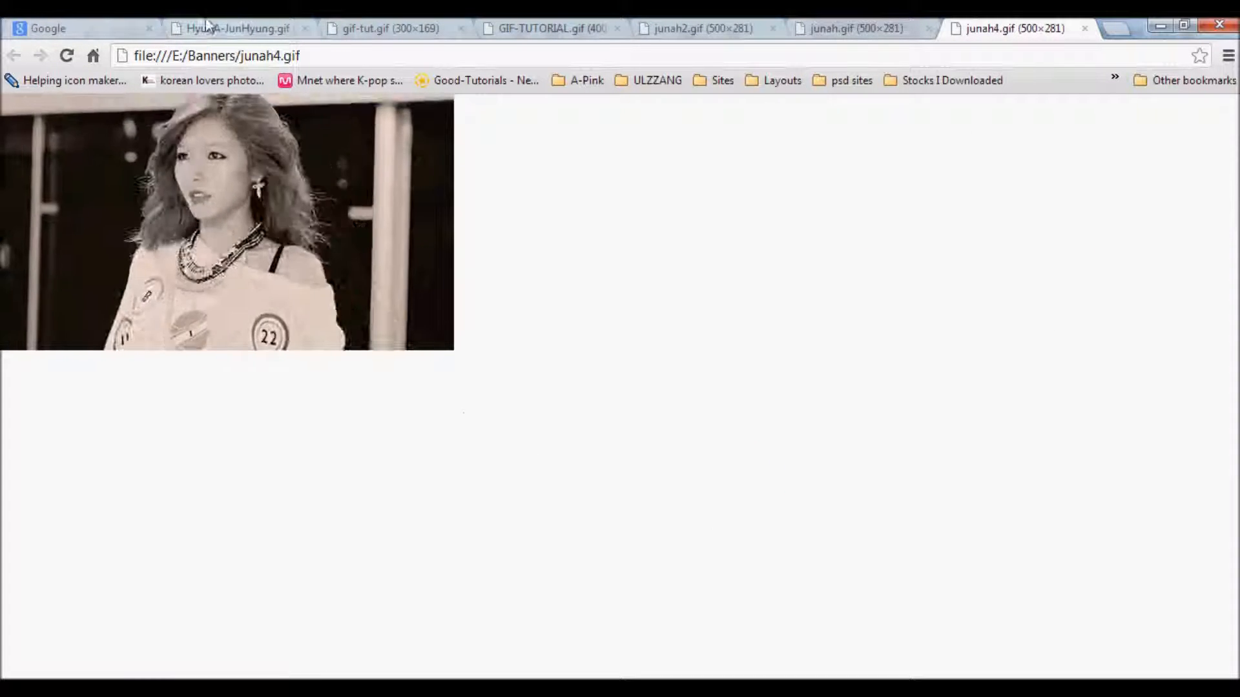
left_click(237, 29)
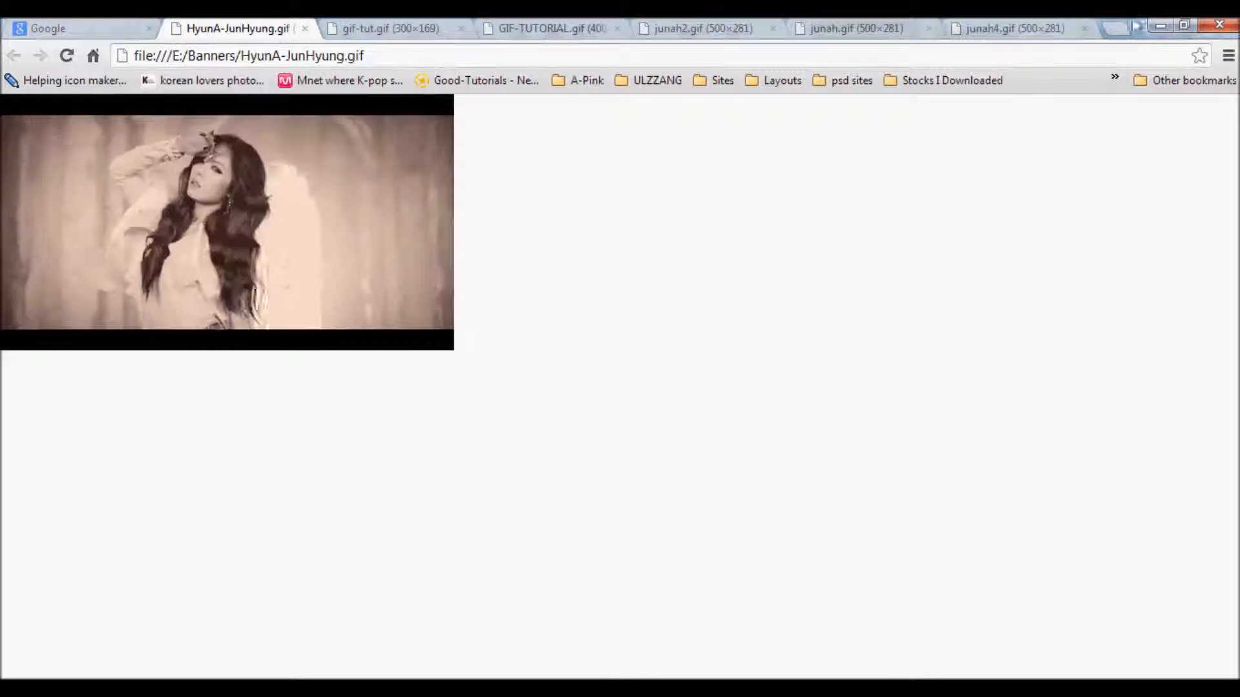
left_click(1033, 28)
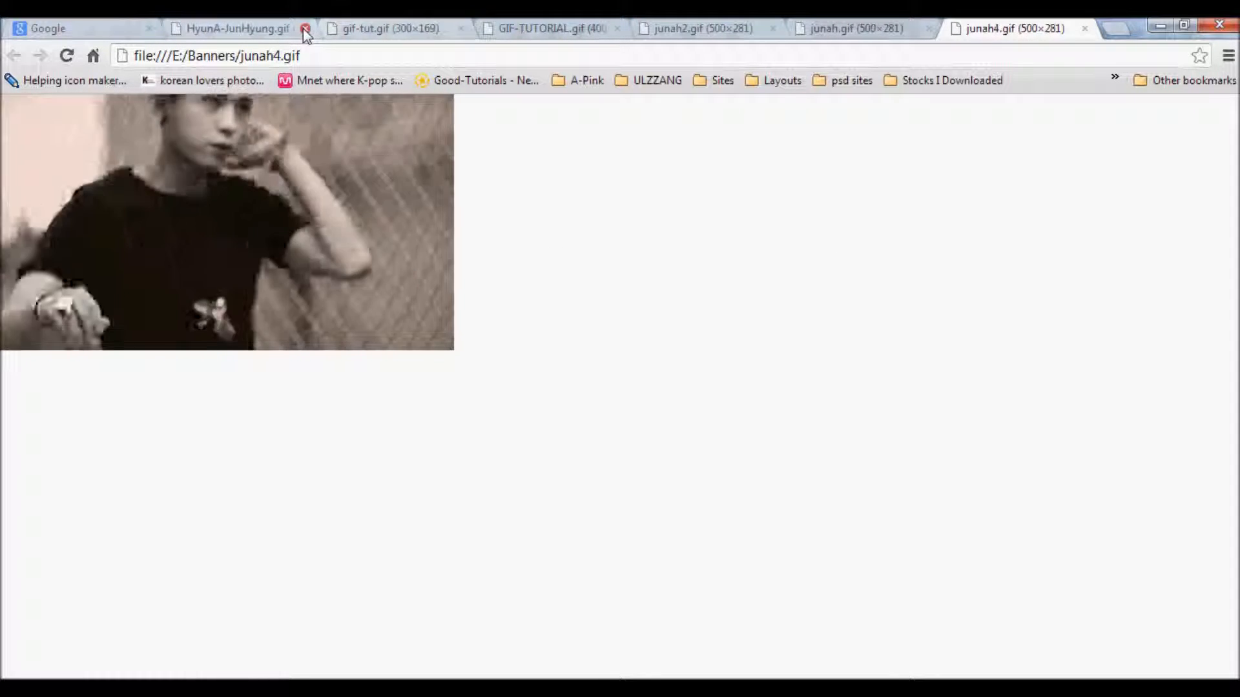
Close all the GIF preview tabs, leaving only the Google tab open.
left_click(304, 29)
left_click(304, 29)
left_click(304, 29)
left_click(304, 29)
left_click(304, 29)
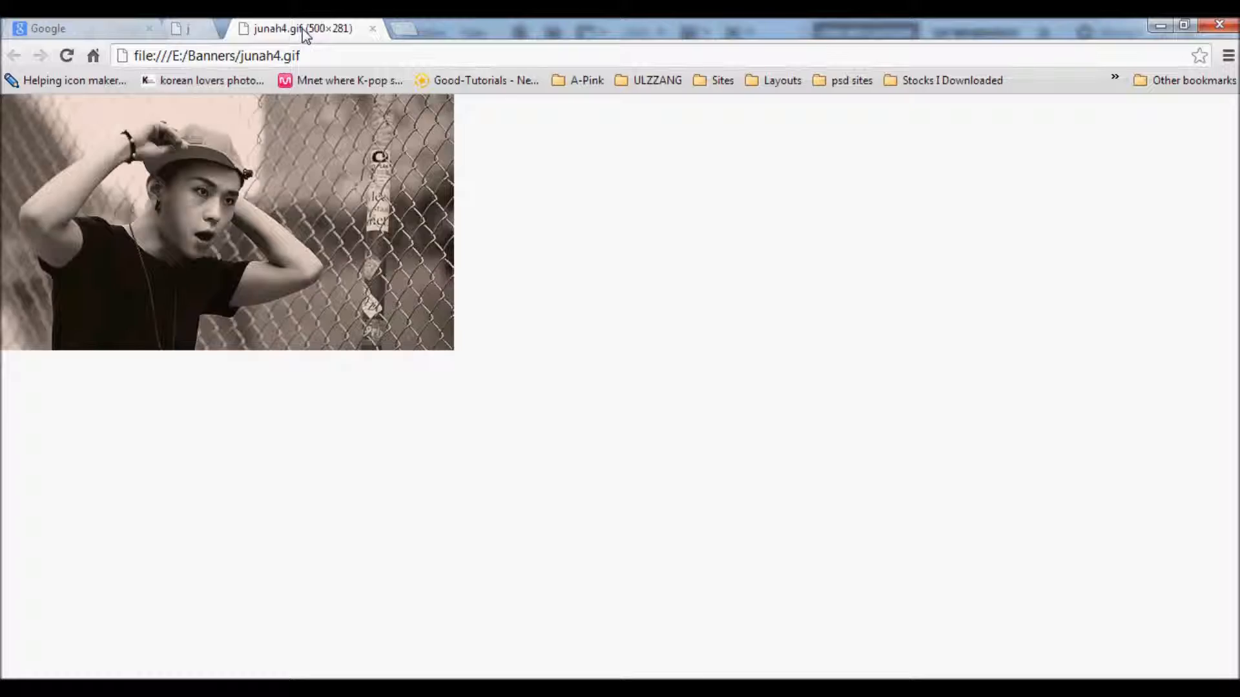
left_click(304, 29)
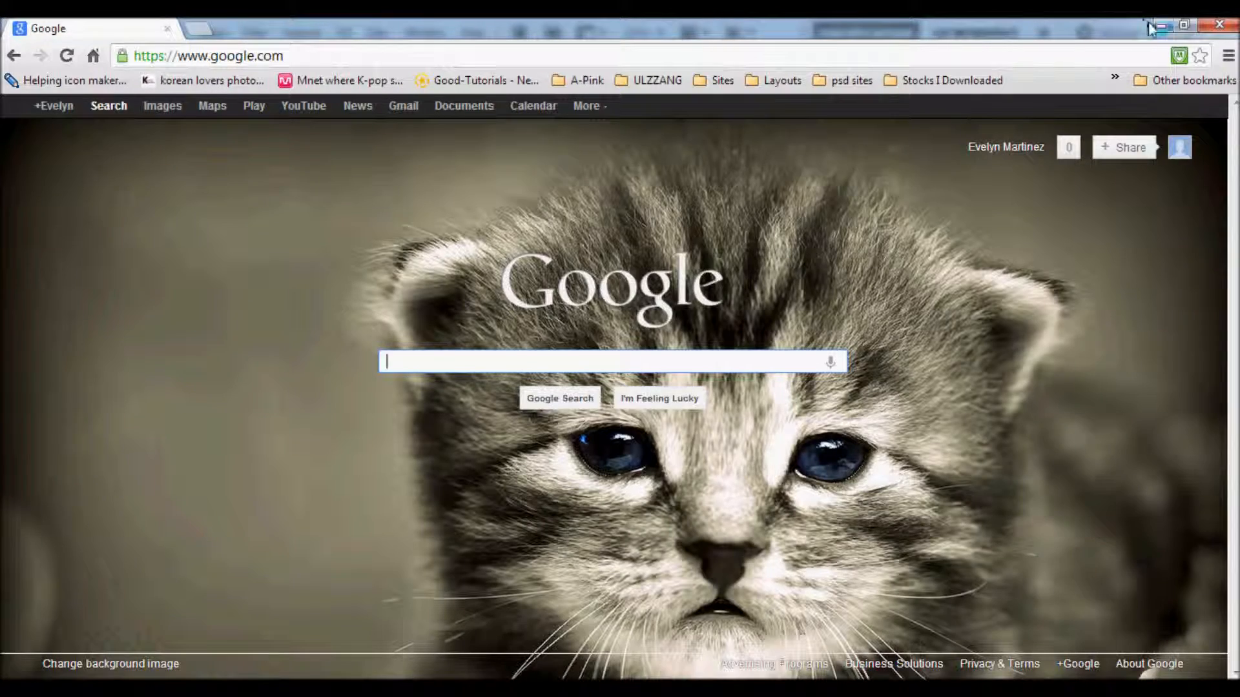